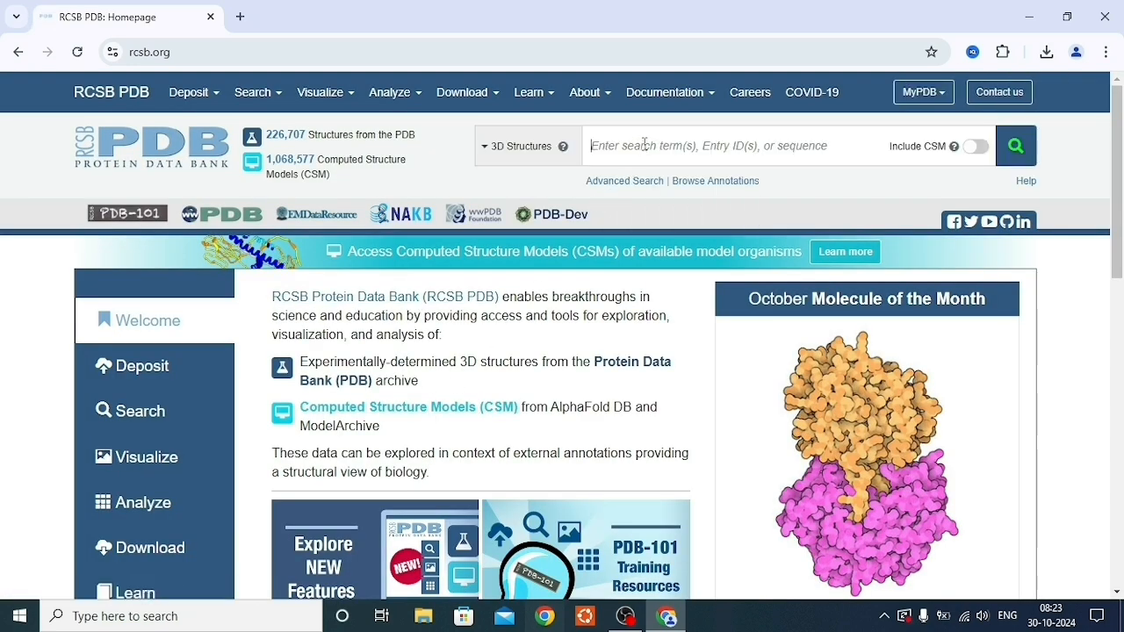
Look up structure entry 1n5o in the Protein Data Bank and download its file in PDB Format
{"action": "type", "text": "1"}
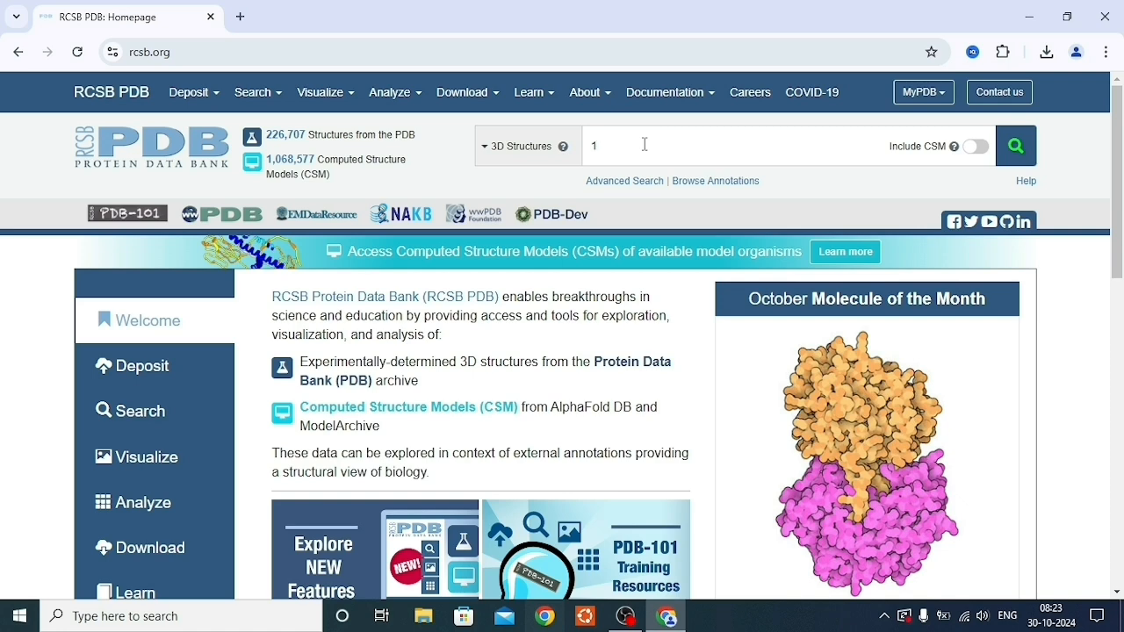
{"action": "type", "text": "n5o"}
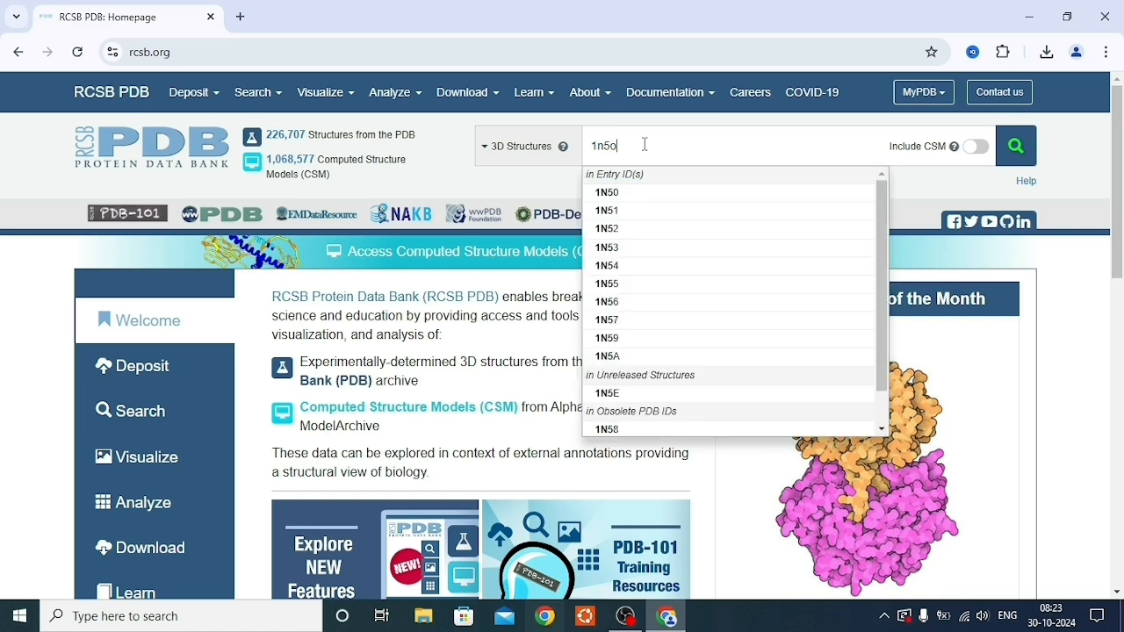
{"action": "key", "text": "Return"}
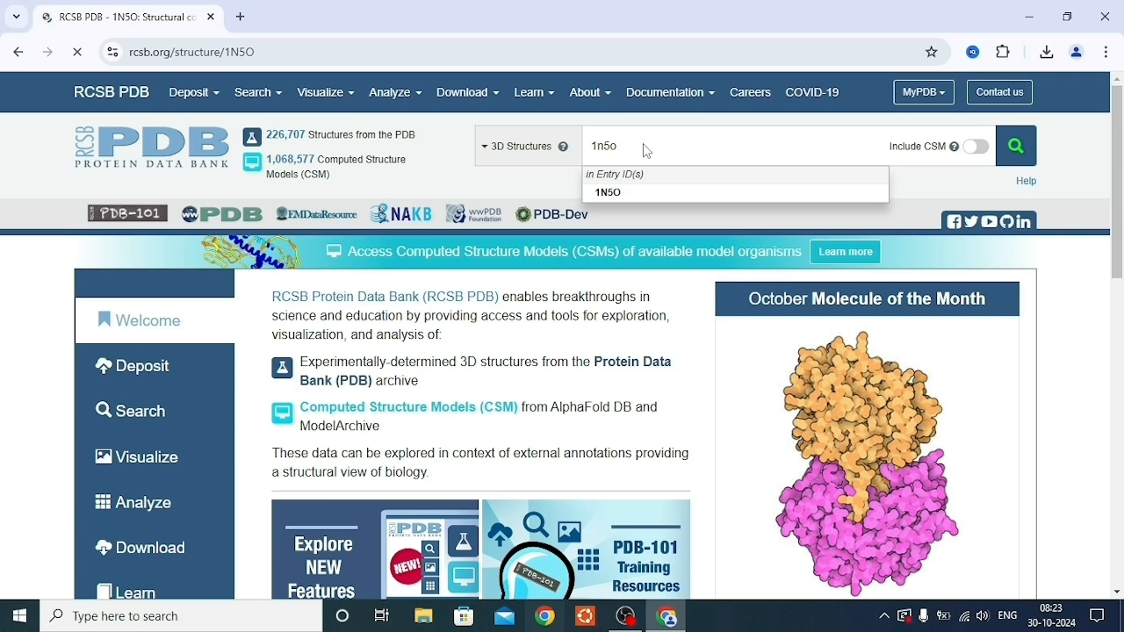
{"action": "scroll", "coordinate": [544, 454], "scroll_direction": "down", "scroll_amount": 2}
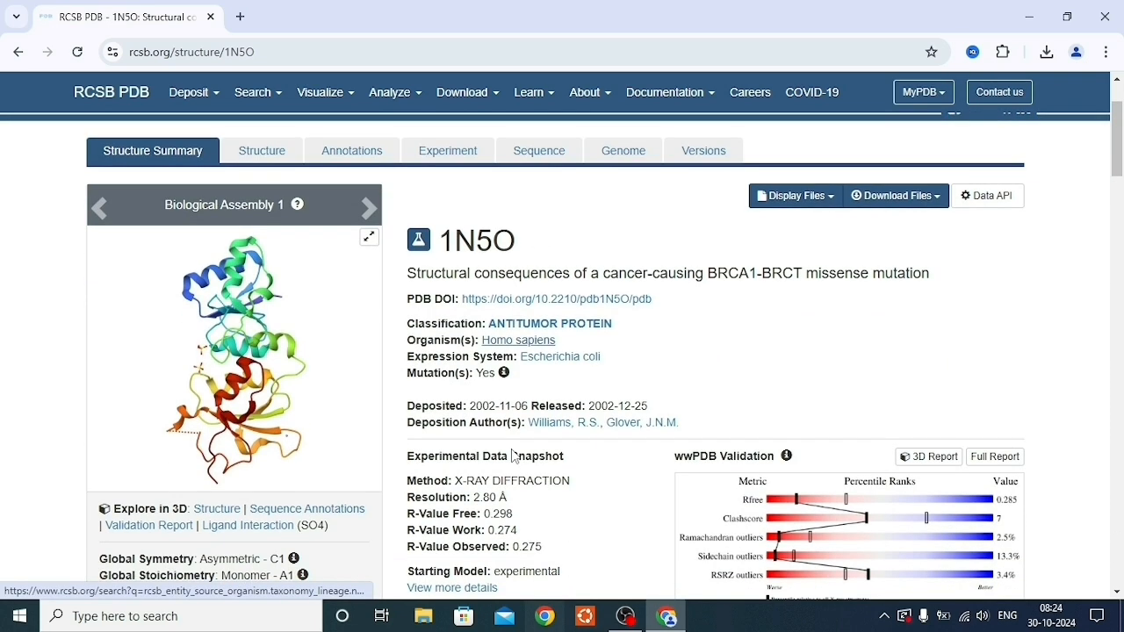
{"action": "scroll", "coordinate": [544, 454], "scroll_direction": "up", "scroll_amount": 2}
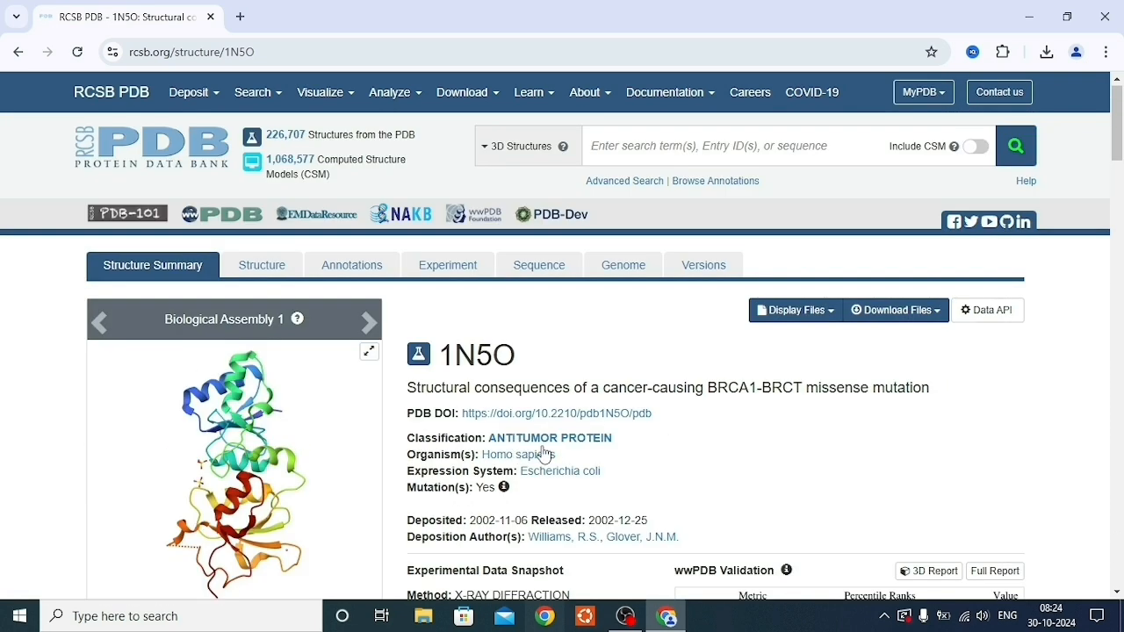
{"action": "left_click", "coordinate": [887, 318]}
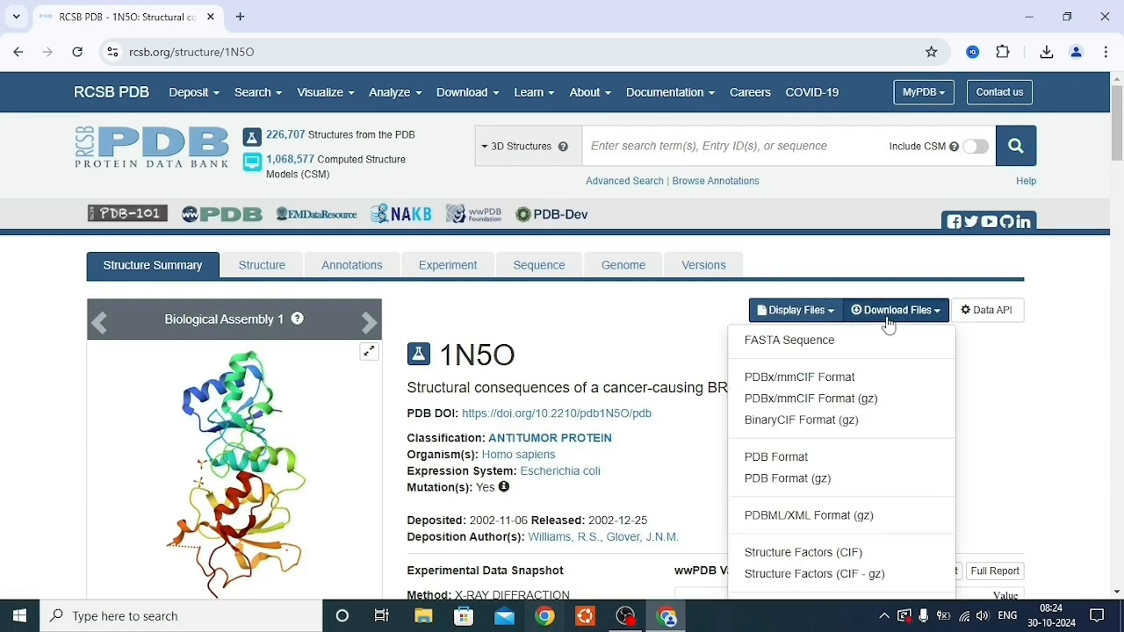
{"action": "left_click", "coordinate": [757, 458]}
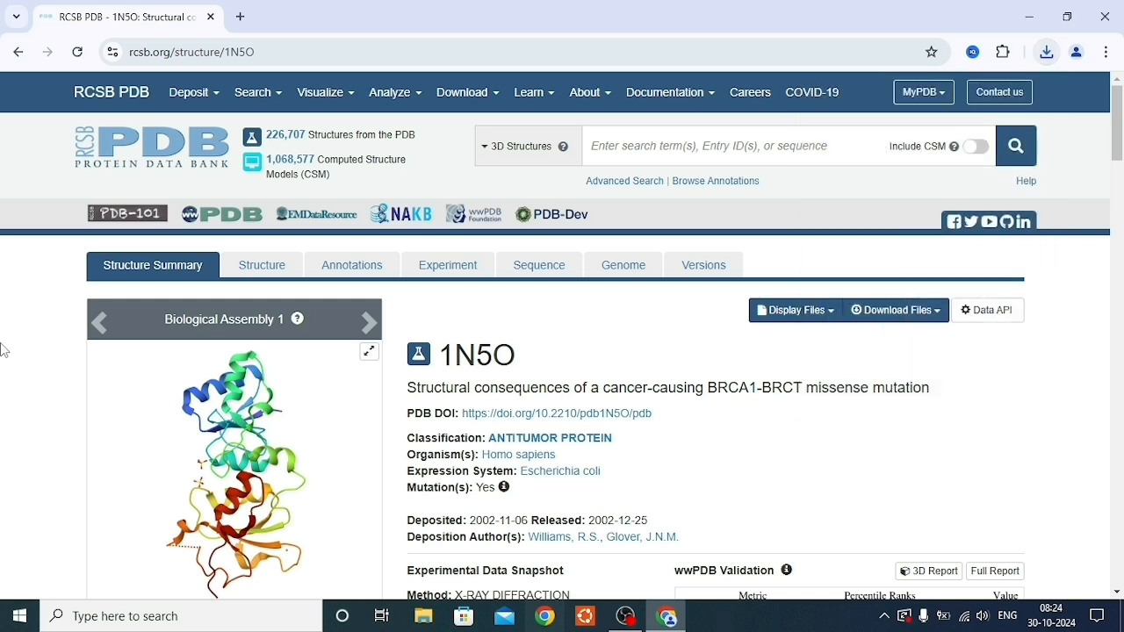
Search Google for pubchem in a new browser tab and open the PubChem website
{"action": "left_click", "coordinate": [239, 17]}
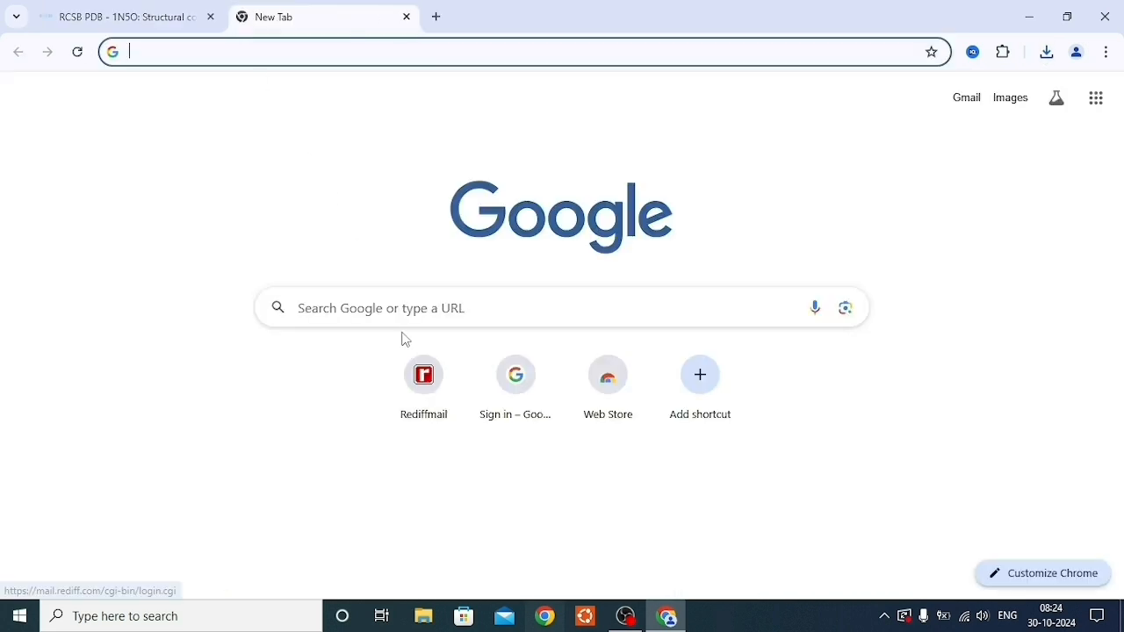
{"action": "left_click", "coordinate": [404, 310]}
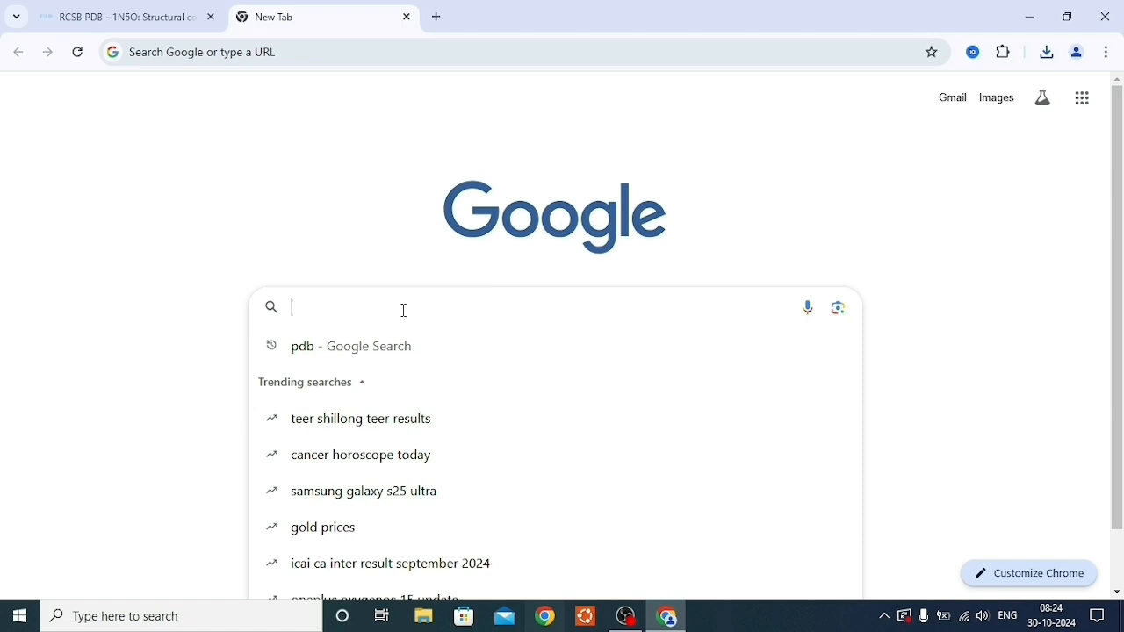
{"action": "type", "text": "pu"}
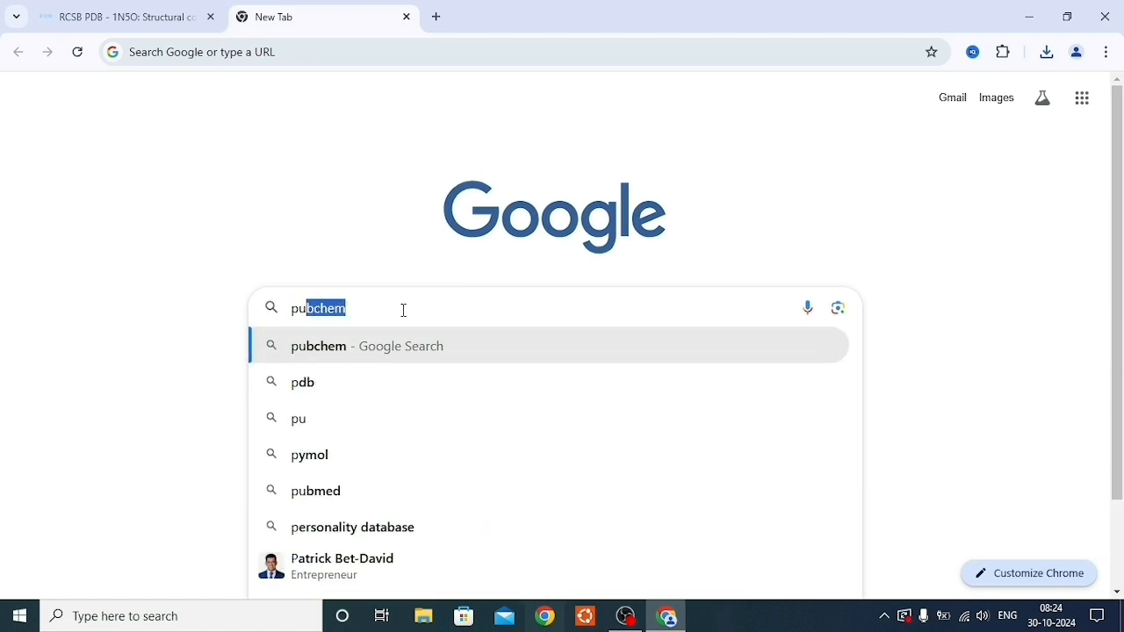
{"action": "type", "text": "bche"}
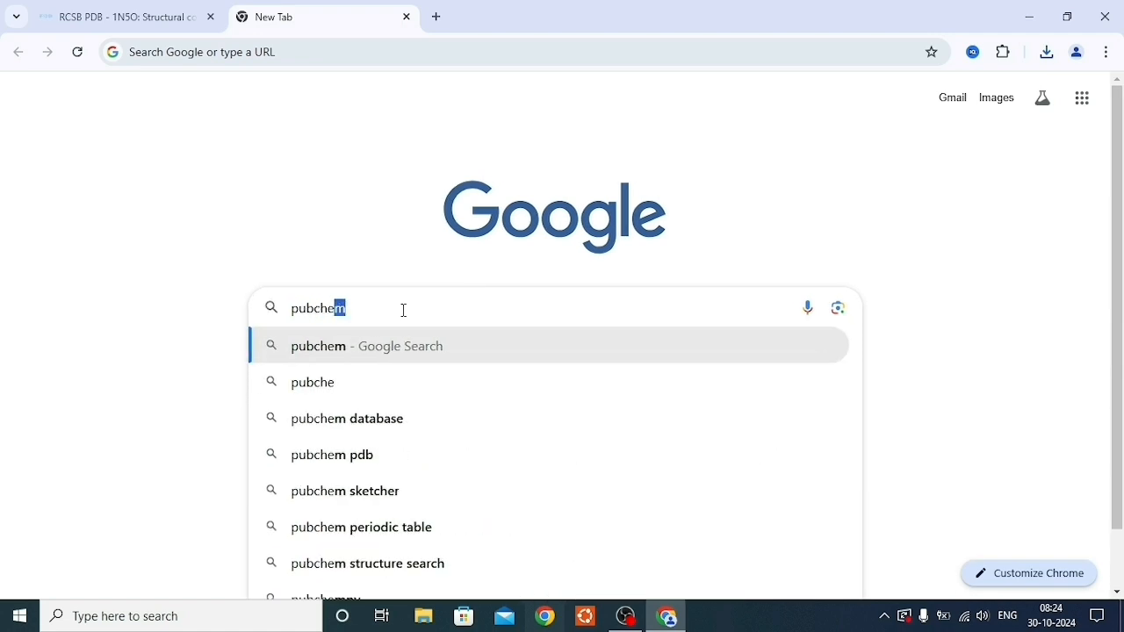
{"action": "type", "text": "m"}
{"action": "key", "text": "Return"}
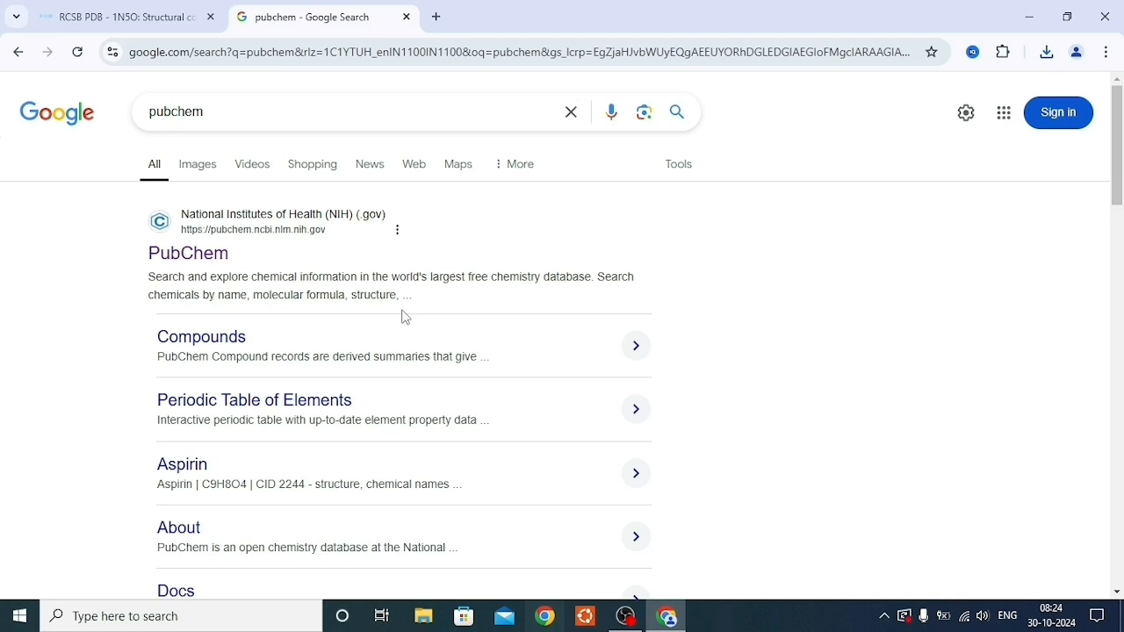
{"action": "left_click", "coordinate": [188, 254]}
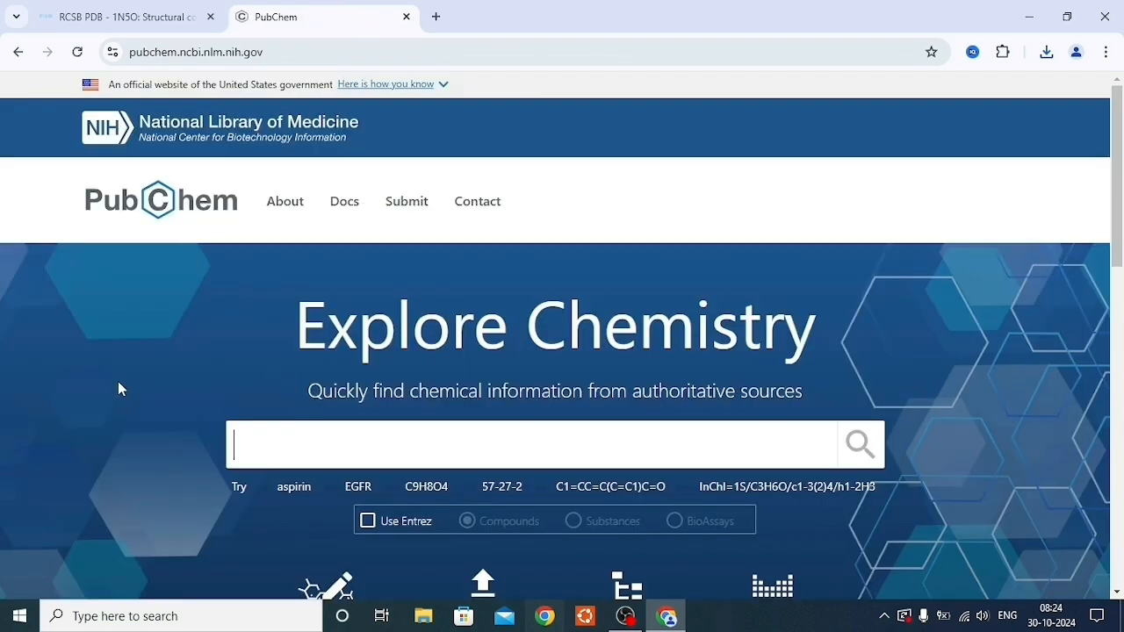
Search PubChem for curcumin and open the compound page of the best match
{"action": "type", "text": "c"}
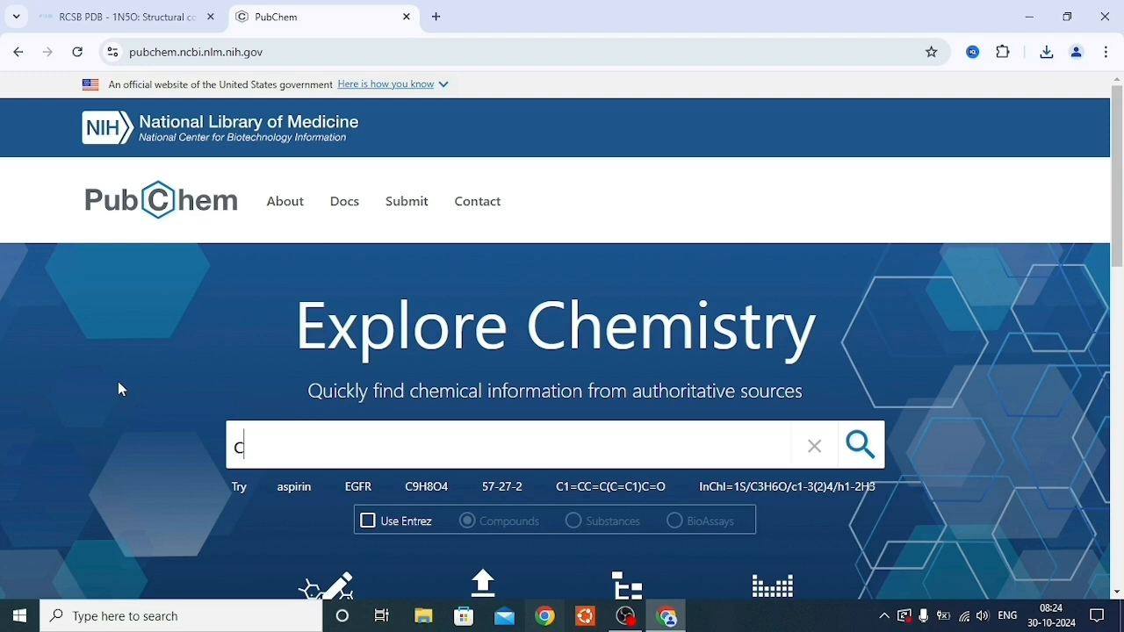
{"action": "type", "text": "urcumin"}
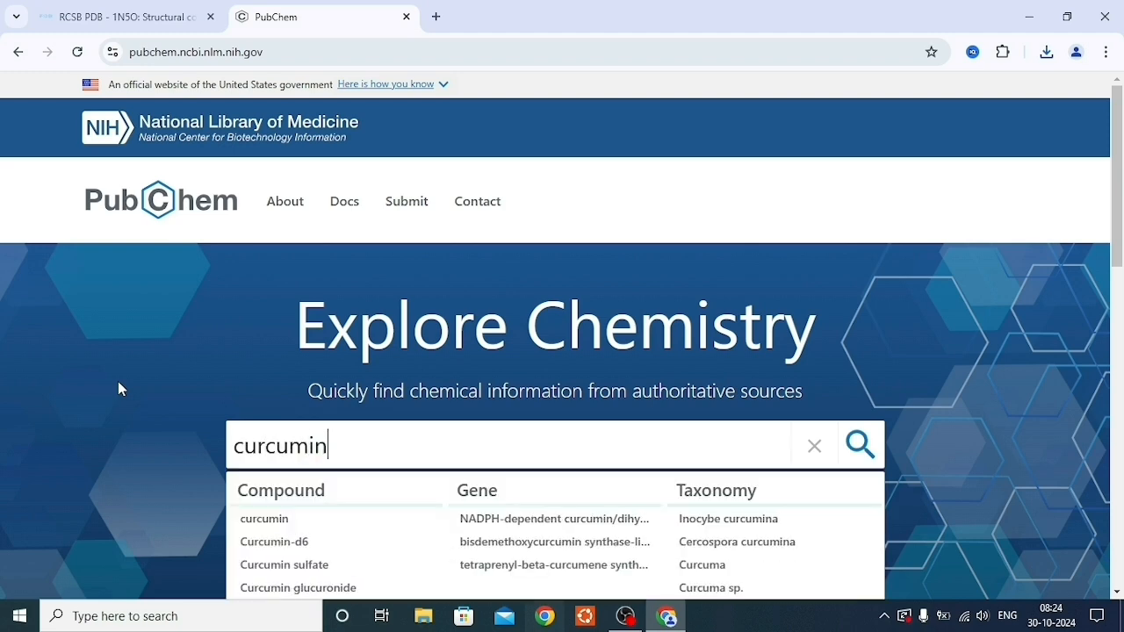
{"action": "key", "text": "Return"}
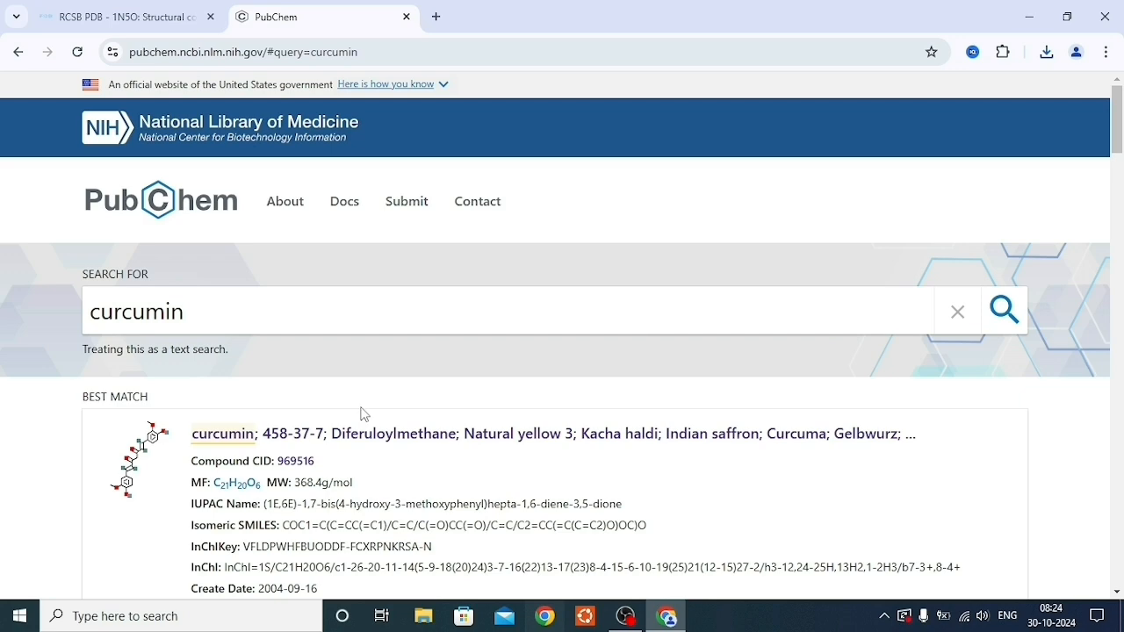
{"action": "scroll", "coordinate": [364, 414], "scroll_direction": "down", "scroll_amount": 2}
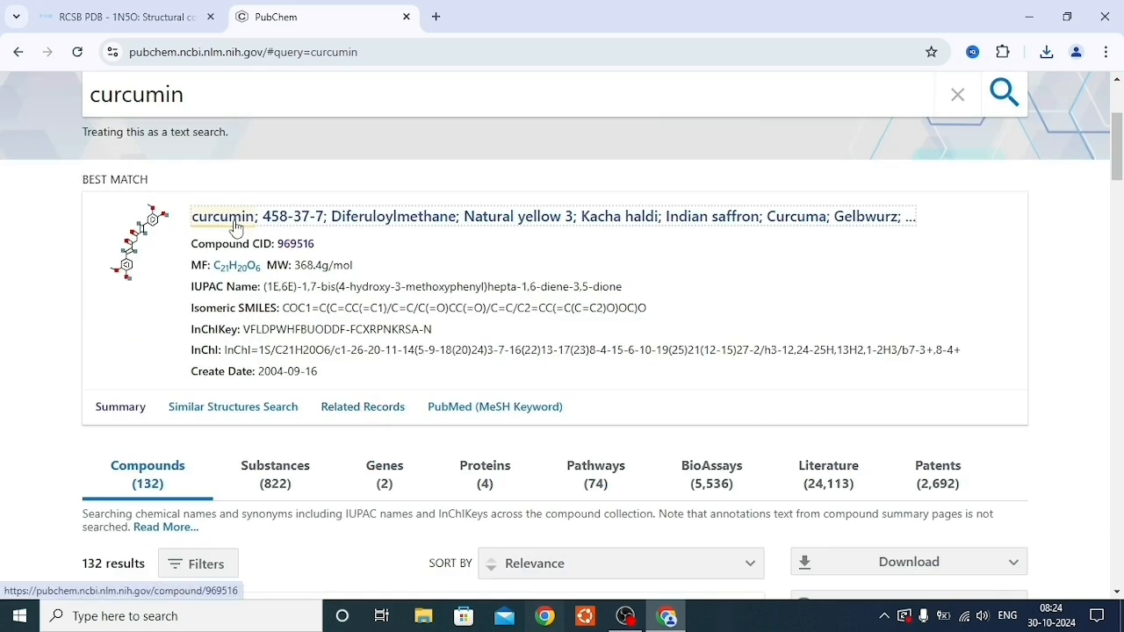
{"action": "left_click", "coordinate": [235, 226]}
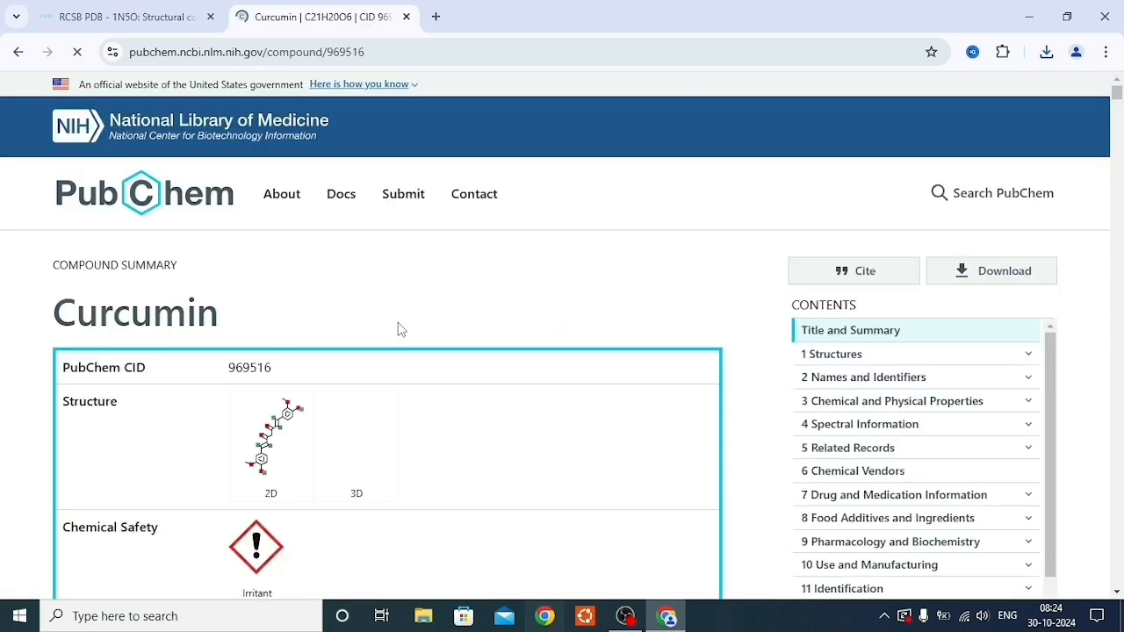
Save curcumin's 3D Conformer as an SDF file and close the download options
{"action": "left_click", "coordinate": [982, 282]}
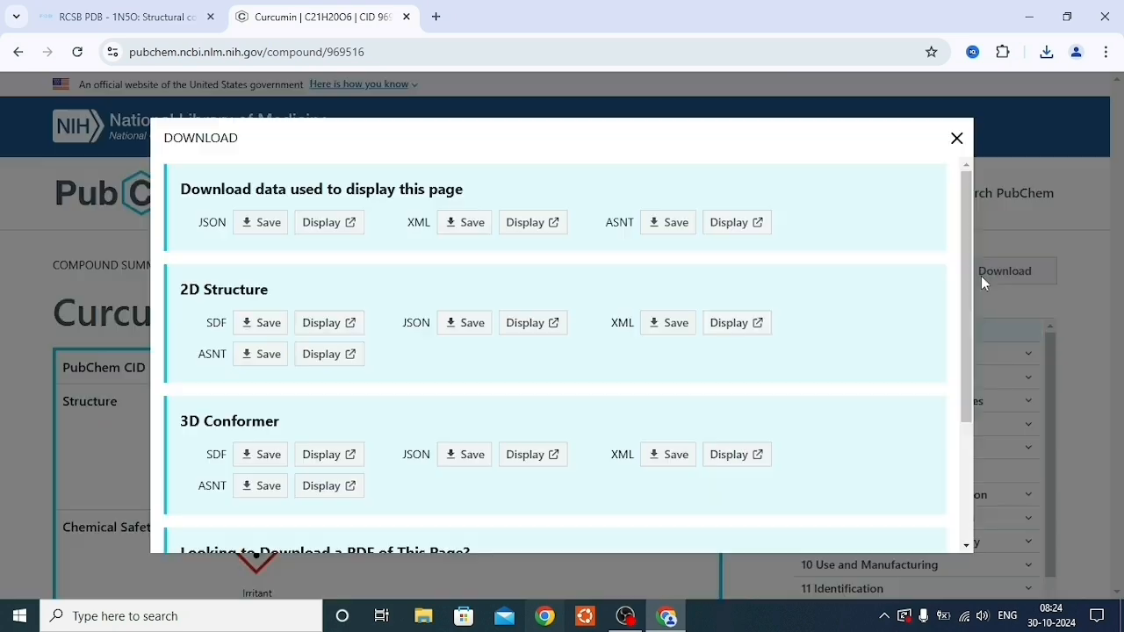
{"action": "left_click", "coordinate": [267, 462]}
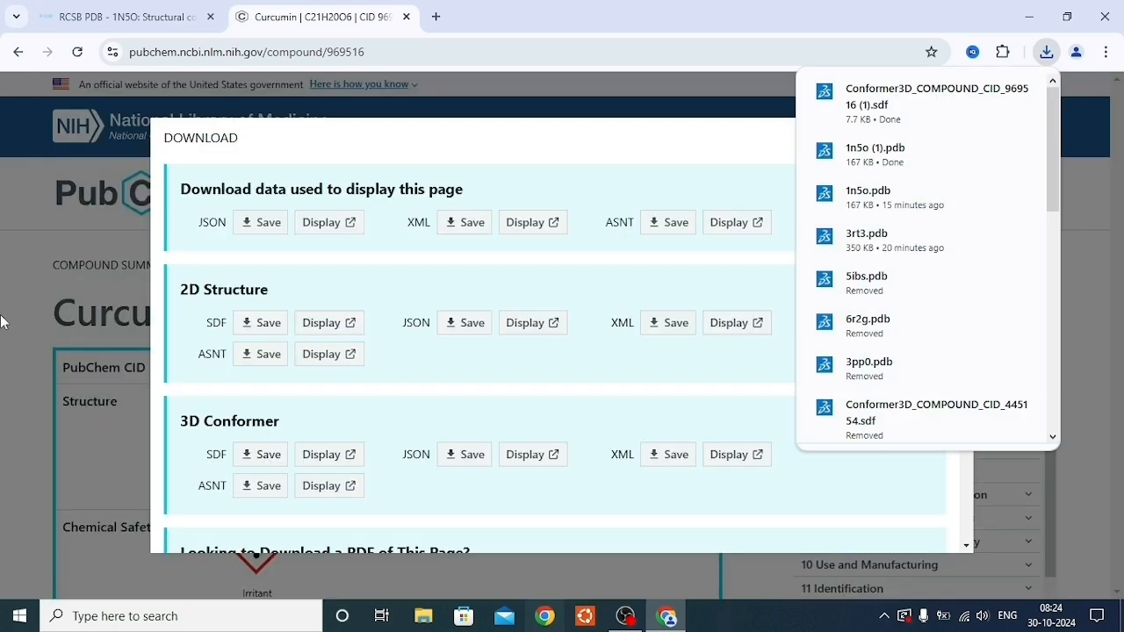
{"action": "left_click", "coordinate": [12, 227]}
Return to the PubChem search, replace the query with resveratrol and open the best-match compound page
{"action": "left_click", "coordinate": [18, 53]}
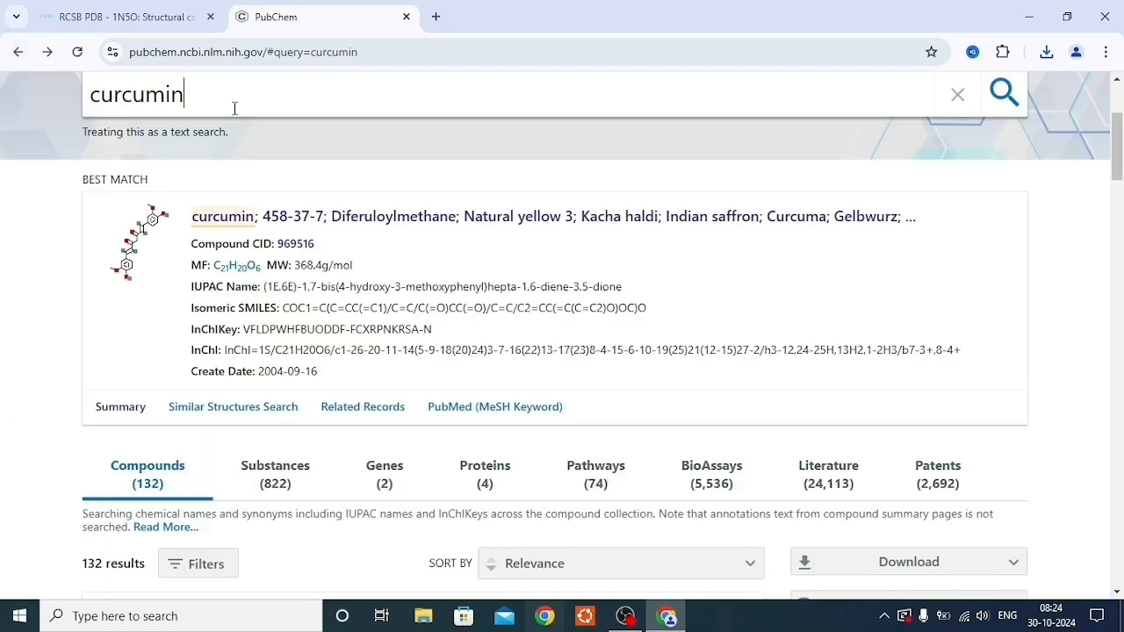
{"action": "left_click", "coordinate": [235, 108]}
{"action": "key", "text": "BackSpace"}
{"action": "key", "text": "BackSpace"}
{"action": "key", "text": "BackSpace"}
{"action": "key", "text": "BackSpace"}
{"action": "key", "text": "BackSpace"}
{"action": "key", "text": "BackSpace"}
{"action": "key", "text": "BackSpace"}
{"action": "key", "text": "BackSpace"}
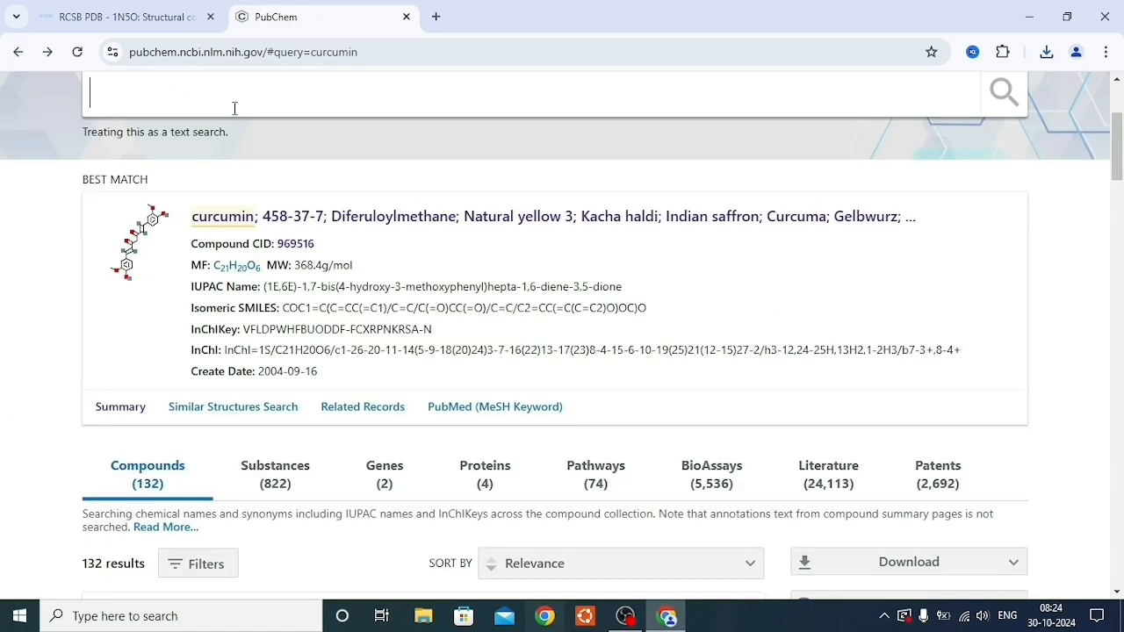
{"action": "type", "text": "re"}
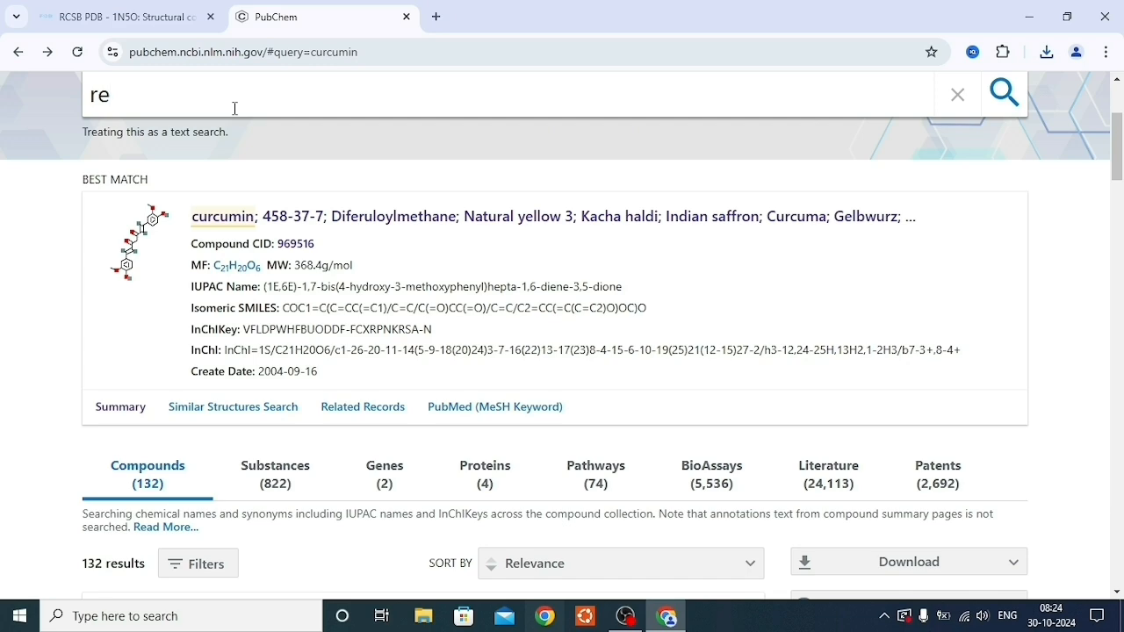
{"action": "type", "text": "sve"}
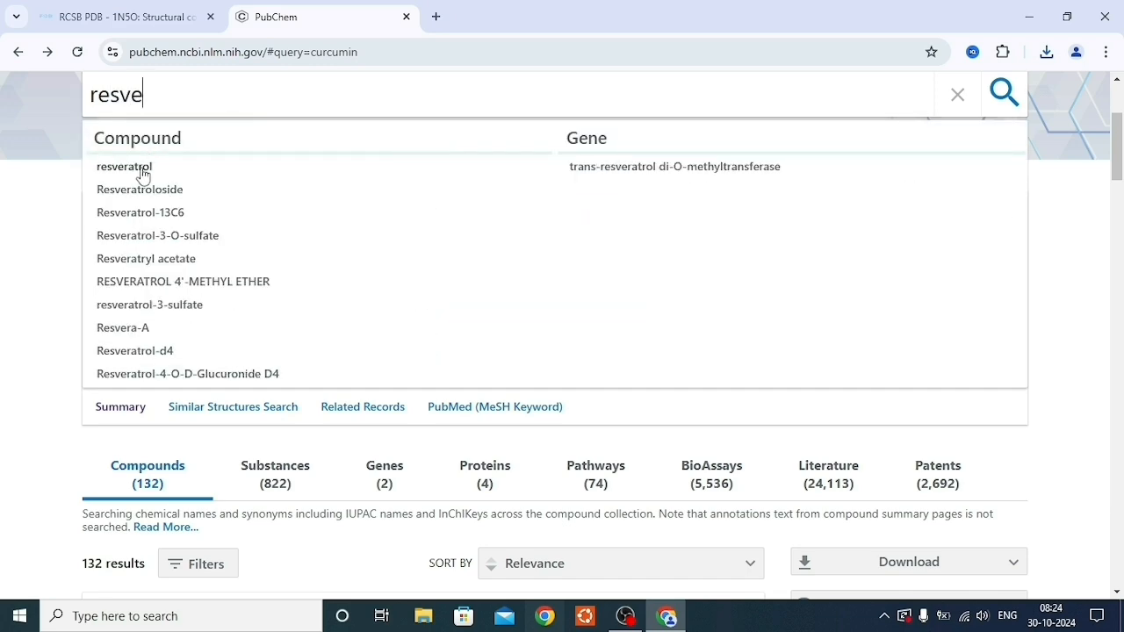
{"action": "left_click", "coordinate": [136, 173]}
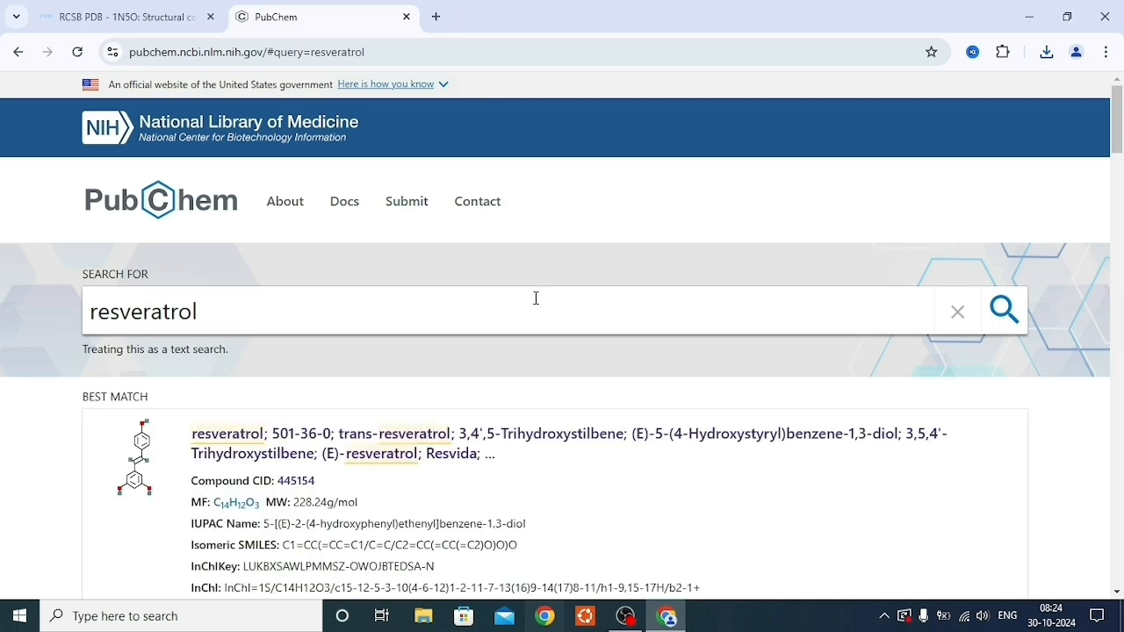
{"action": "left_click", "coordinate": [248, 437]}
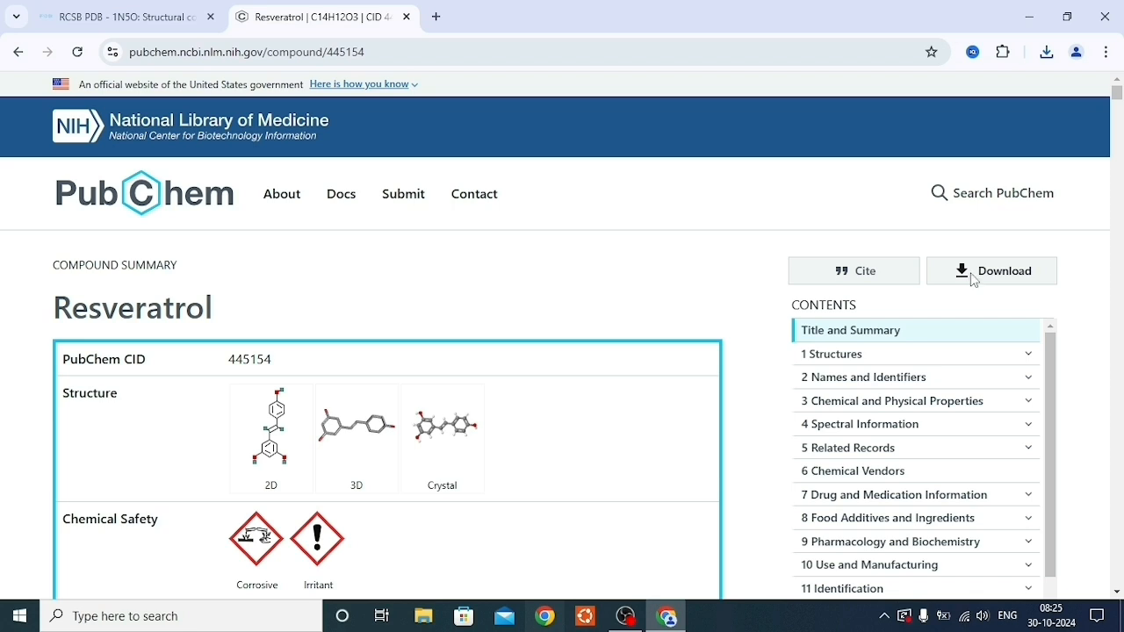
Save resveratrol's 3D Conformer as an SDF file and close the download options
{"action": "left_click", "coordinate": [974, 274]}
{"action": "left_click", "coordinate": [262, 455]}
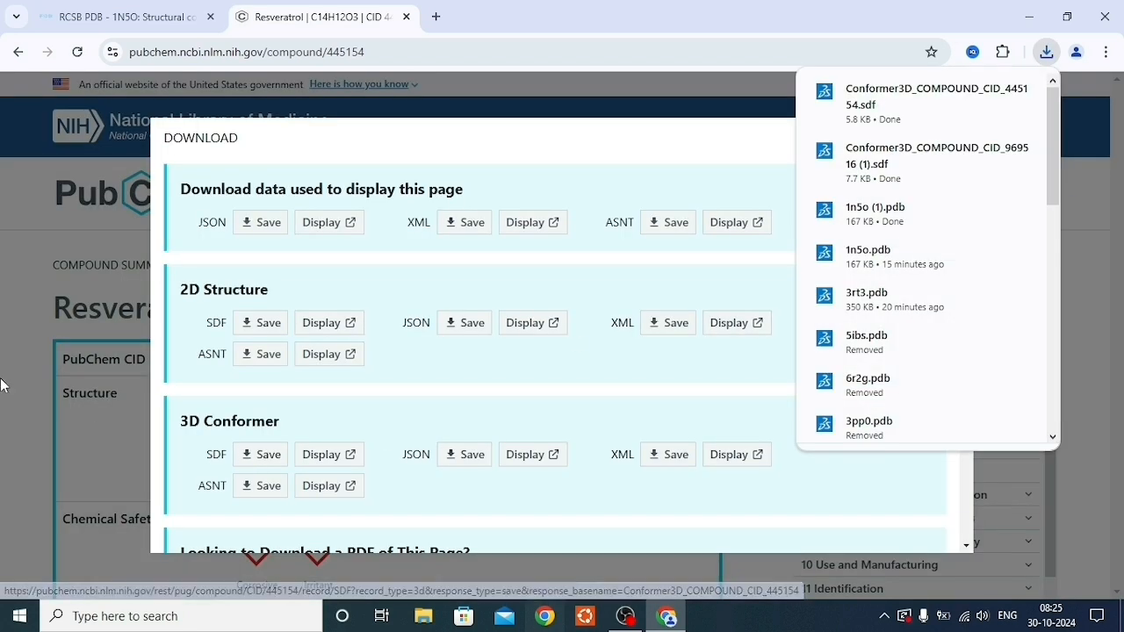
{"action": "left_click", "coordinate": [956, 139]}
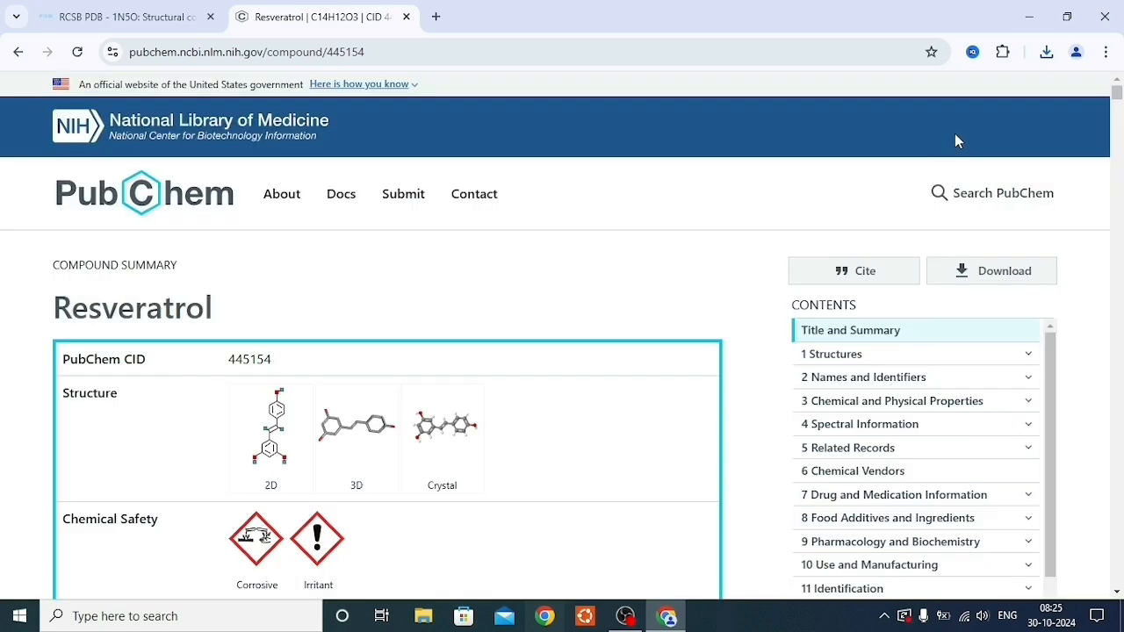
Go back to the PubChem search, change the query to imatinib and open the best-match compound page
{"action": "left_click", "coordinate": [18, 52]}
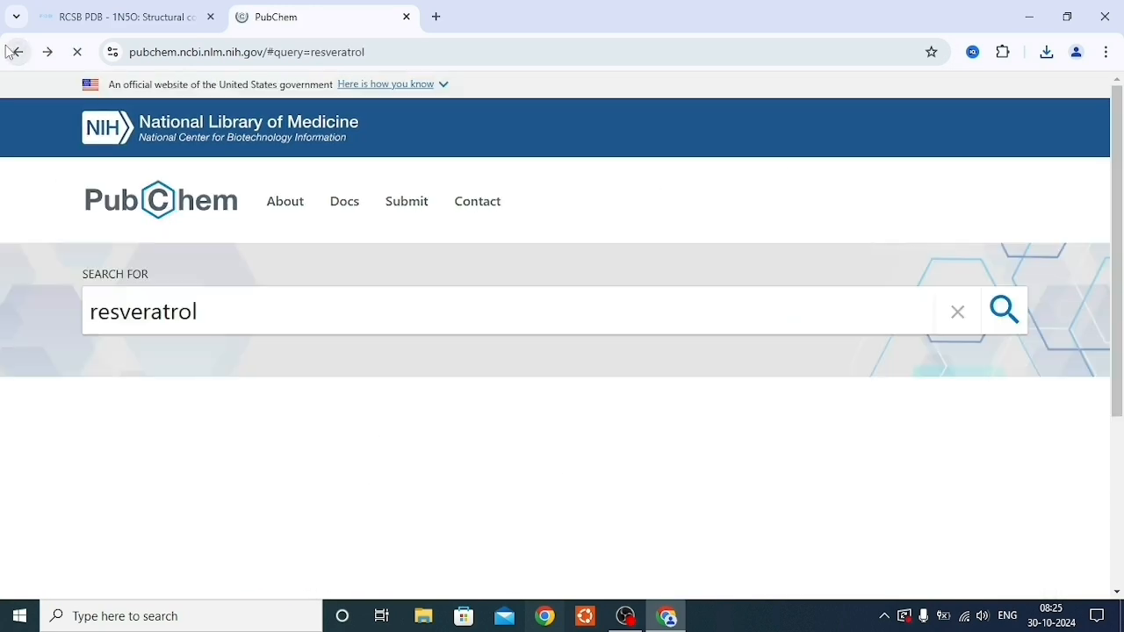
{"action": "left_click", "coordinate": [222, 319]}
{"action": "key", "text": "BackSpace"}
{"action": "key", "text": "BackSpace"}
{"action": "key", "text": "BackSpace"}
{"action": "key", "text": "BackSpace"}
{"action": "key", "text": "BackSpace"}
{"action": "key", "text": "BackSpace"}
{"action": "key", "text": "BackSpace"}
{"action": "key", "text": "BackSpace"}
{"action": "key", "text": "BackSpace"}
{"action": "key", "text": "BackSpace"}
{"action": "key", "text": "BackSpace"}
{"action": "type", "text": "i"}
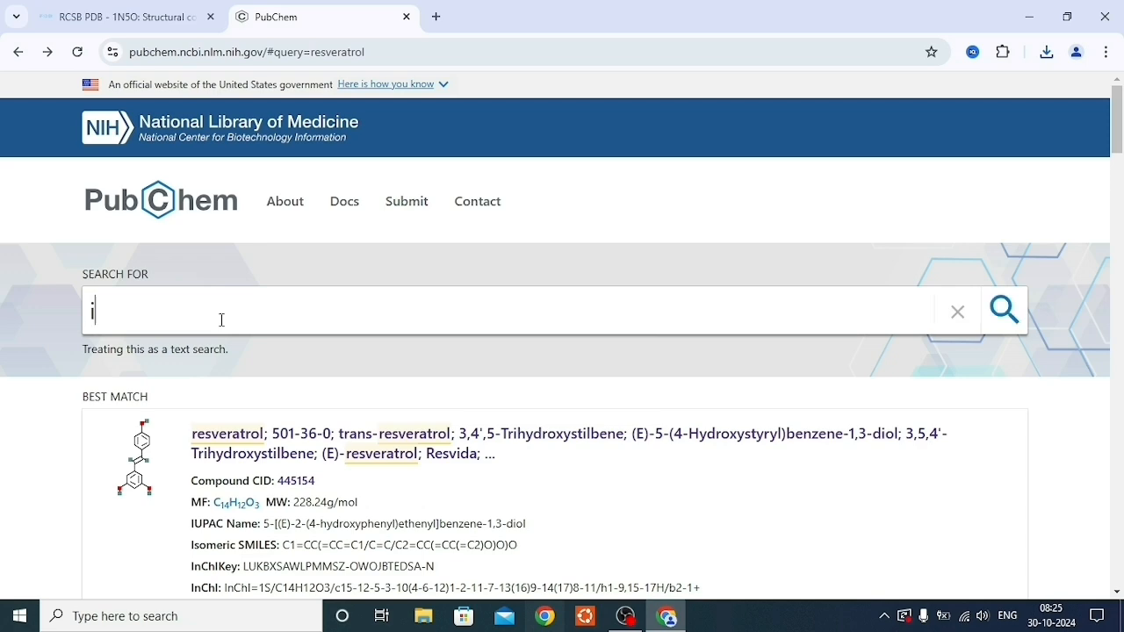
{"action": "type", "text": "mati"}
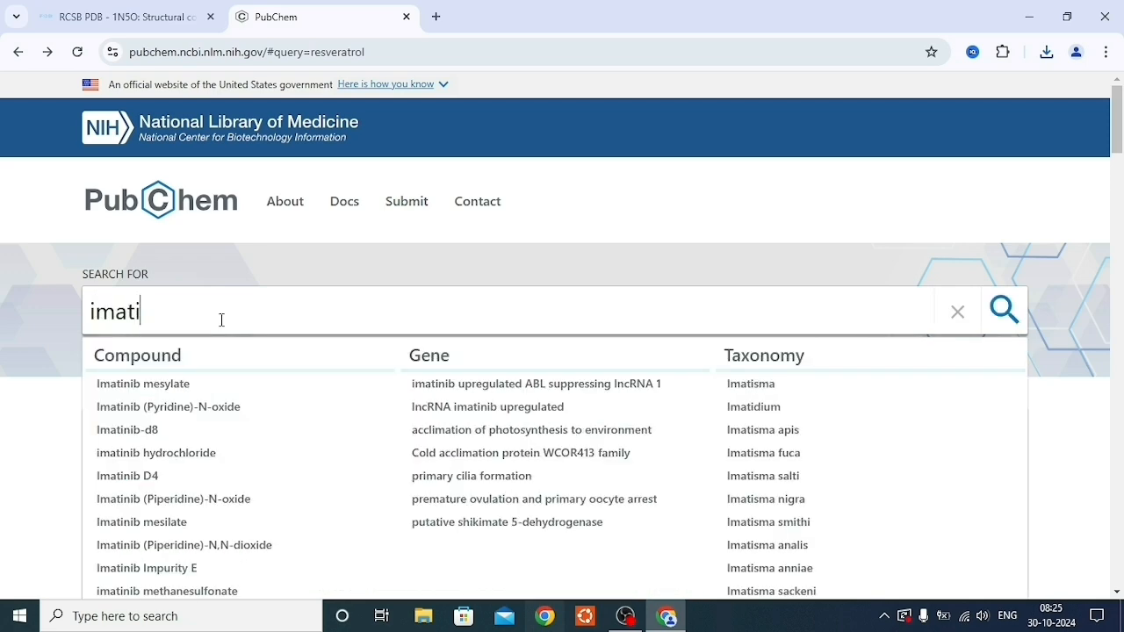
{"action": "type", "text": "nib"}
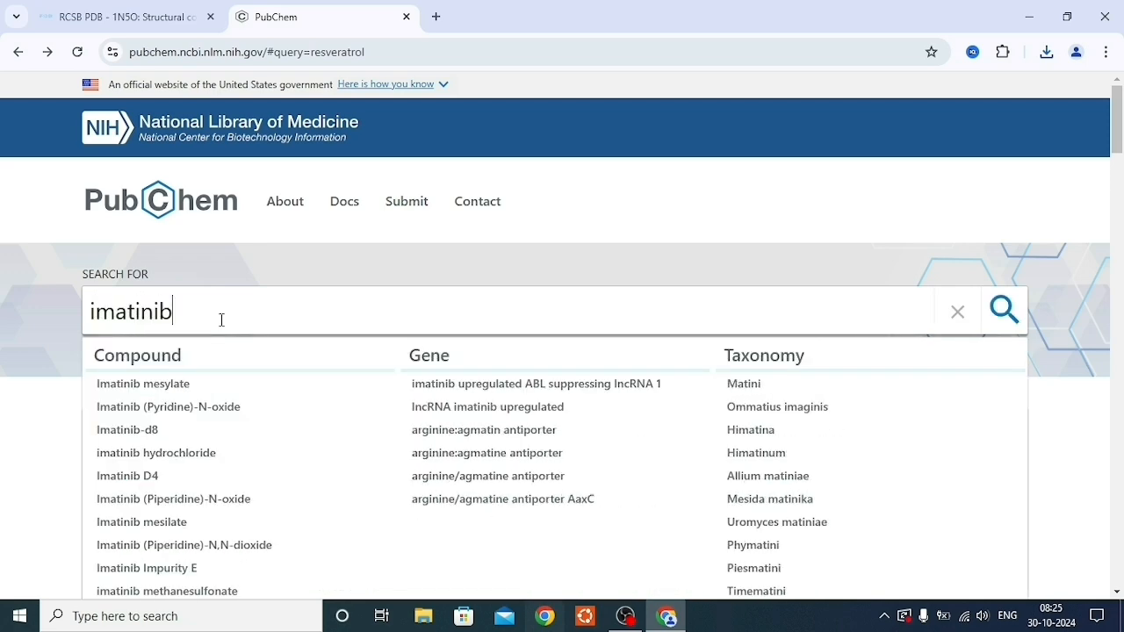
{"action": "key", "text": "Return"}
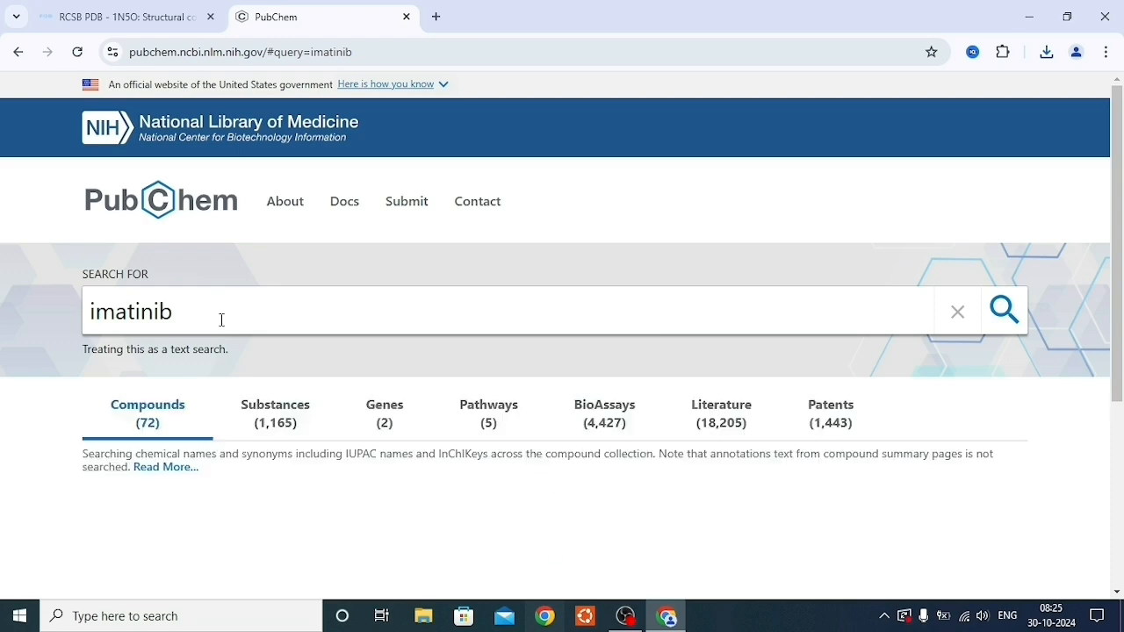
{"action": "scroll", "coordinate": [3, 368], "scroll_direction": "down", "scroll_amount": 2}
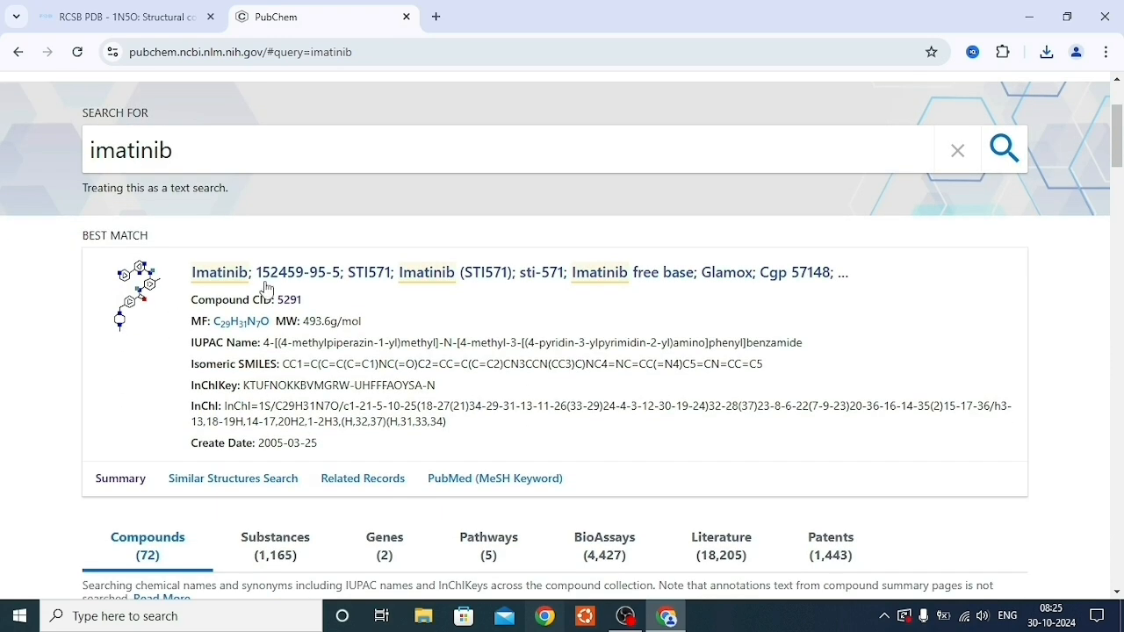
{"action": "left_click", "coordinate": [277, 281]}
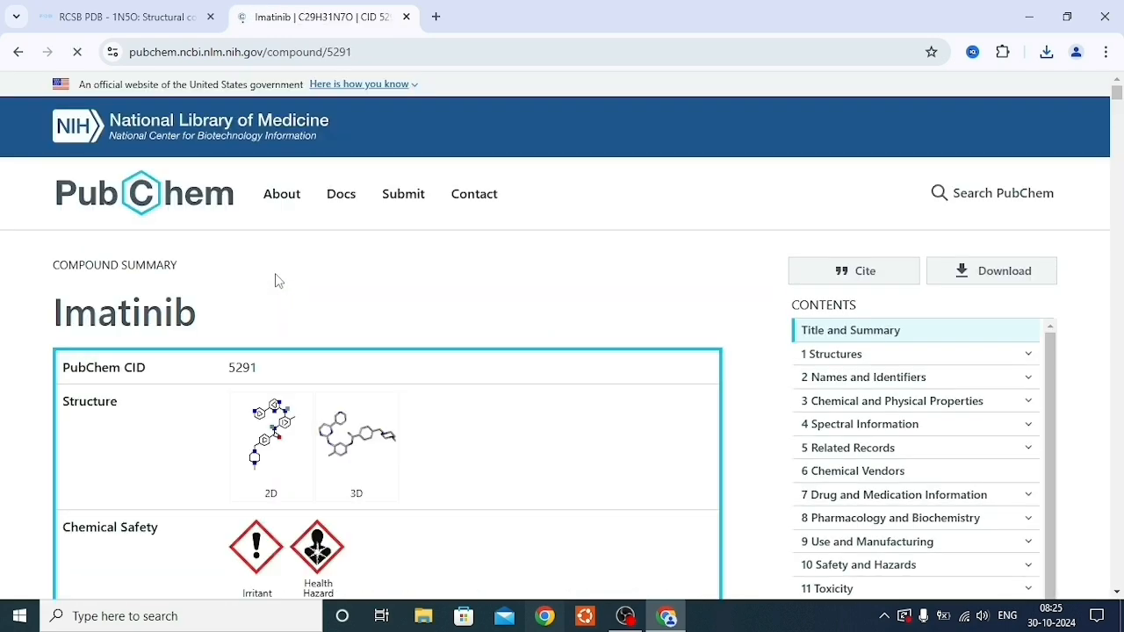
Save imatinib's 3D Conformer as an SDF file and close the download options
{"action": "scroll", "coordinate": [75, 349], "scroll_direction": "down", "scroll_amount": 3}
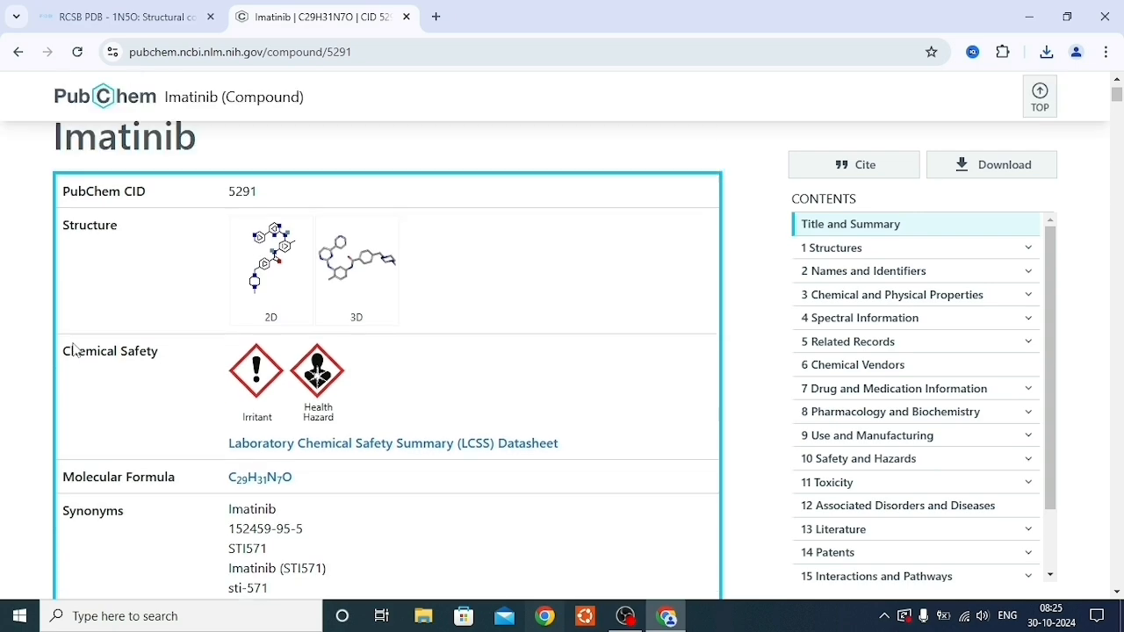
{"action": "scroll", "coordinate": [518, 329], "scroll_direction": "up", "scroll_amount": 3}
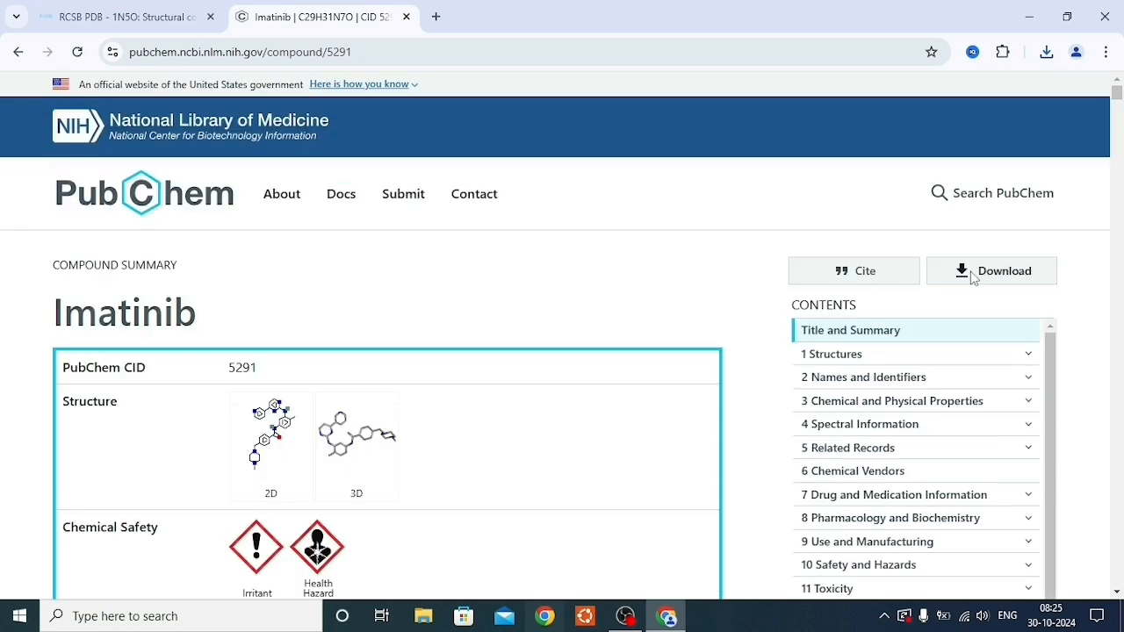
{"action": "left_click", "coordinate": [972, 277]}
{"action": "left_click", "coordinate": [261, 454]}
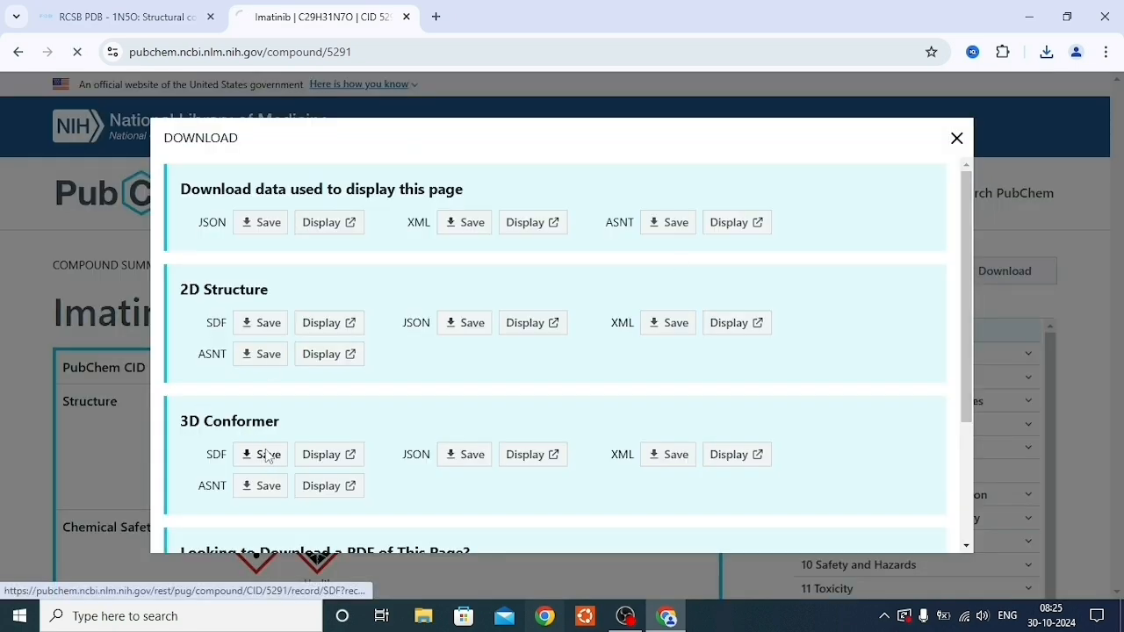
{"action": "left_click", "coordinate": [2, 404]}
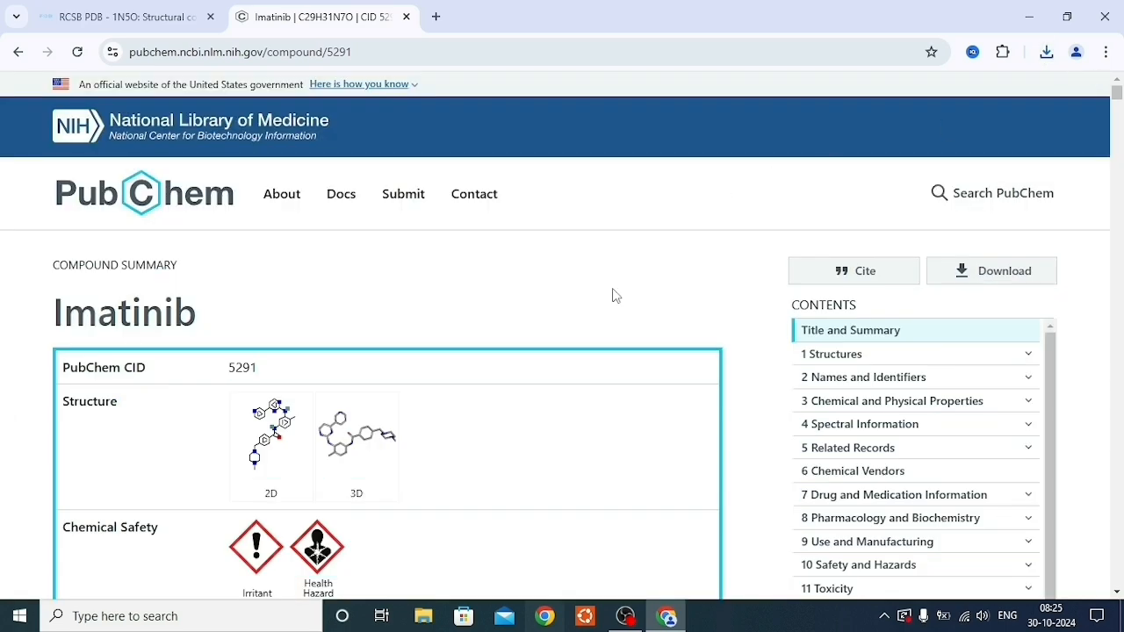
Switch to File Explorer, open the Downloads folder and rename Conformer3D_COMPOUND_CID_969516 (1) as curcum
{"action": "left_click", "coordinate": [424, 617]}
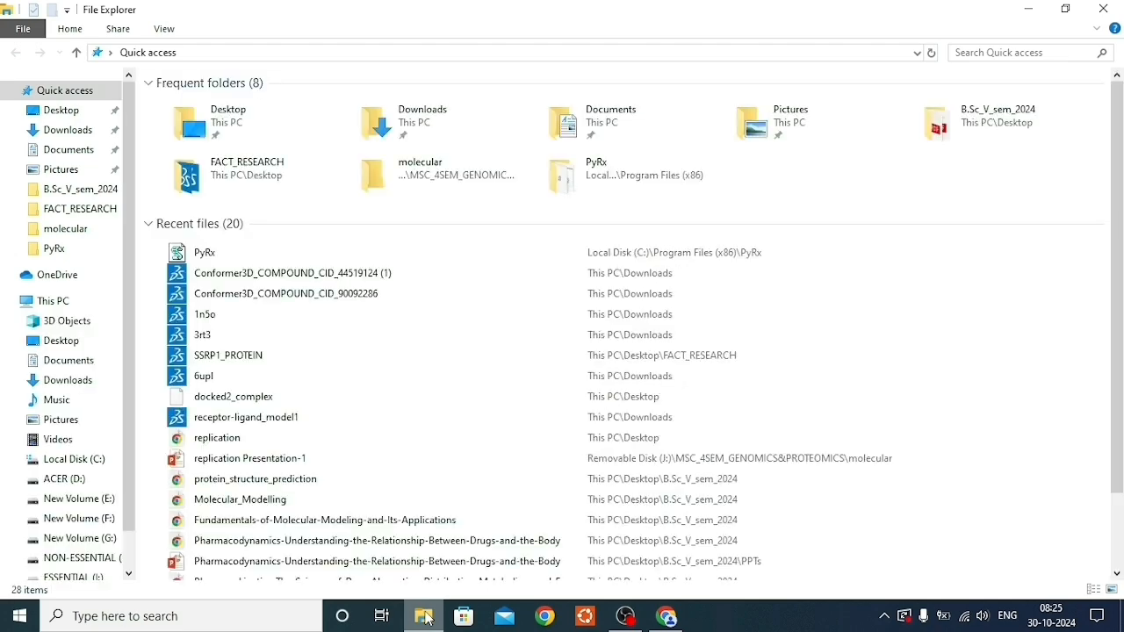
{"action": "left_click", "coordinate": [66, 133]}
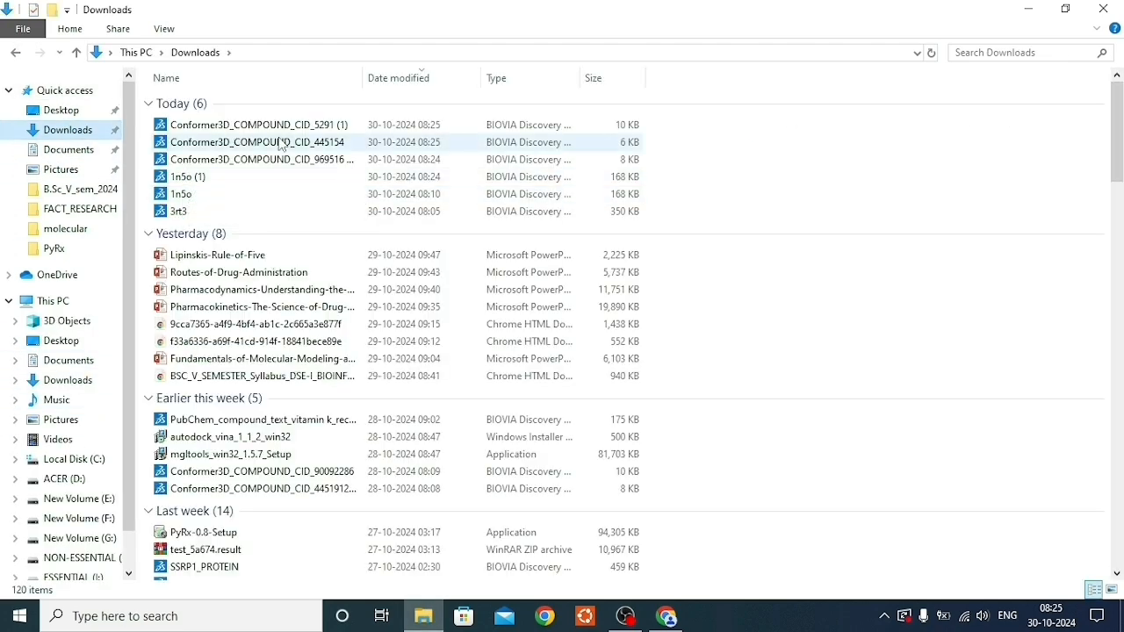
{"action": "right_click", "coordinate": [305, 159]}
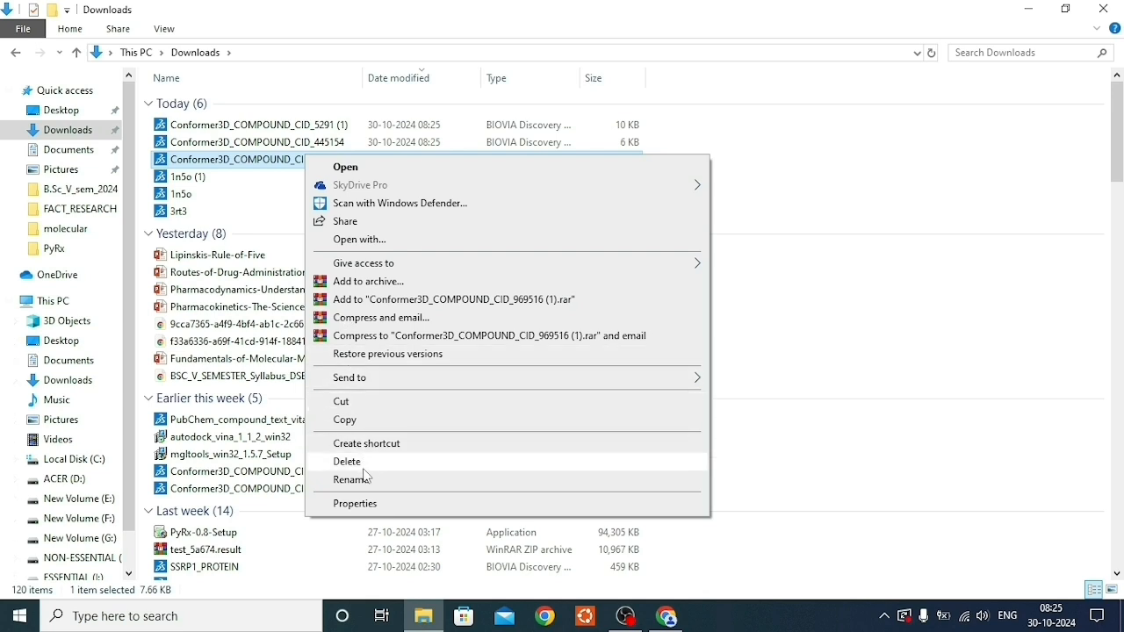
{"action": "left_click", "coordinate": [351, 479]}
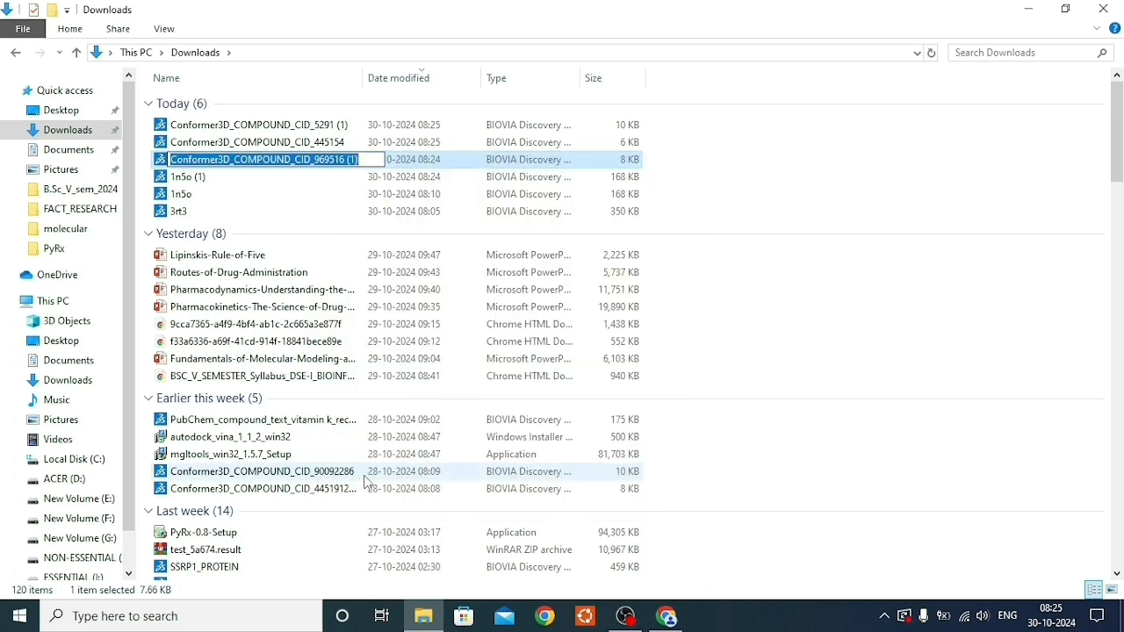
{"action": "key", "text": "BackSpace"}
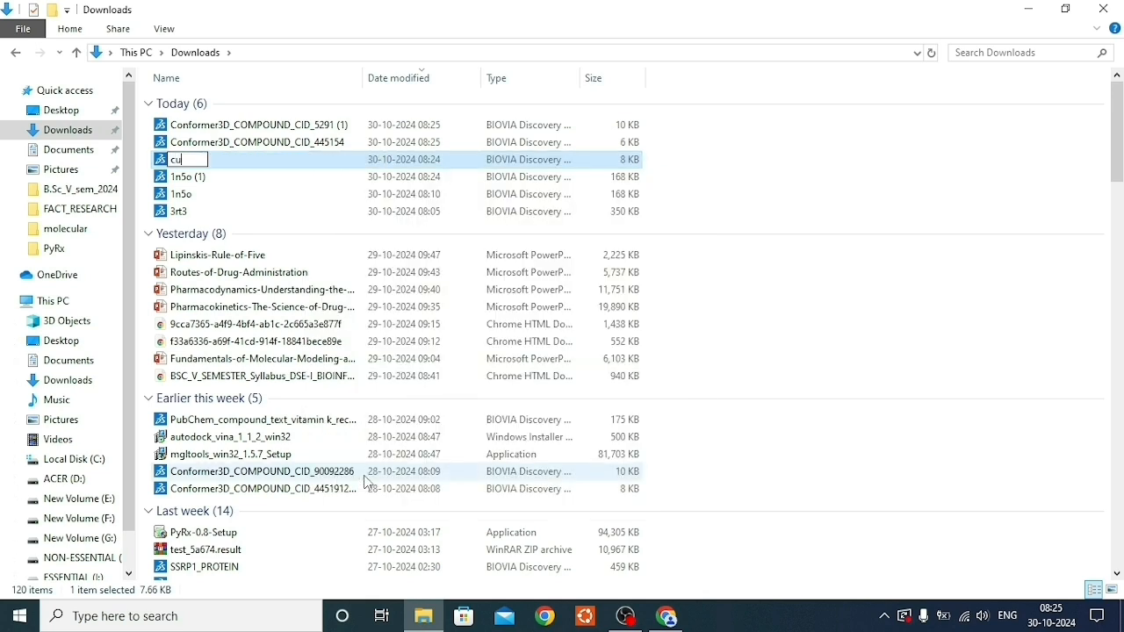
{"action": "type", "text": "curcum"}
{"action": "key", "text": "Return"}
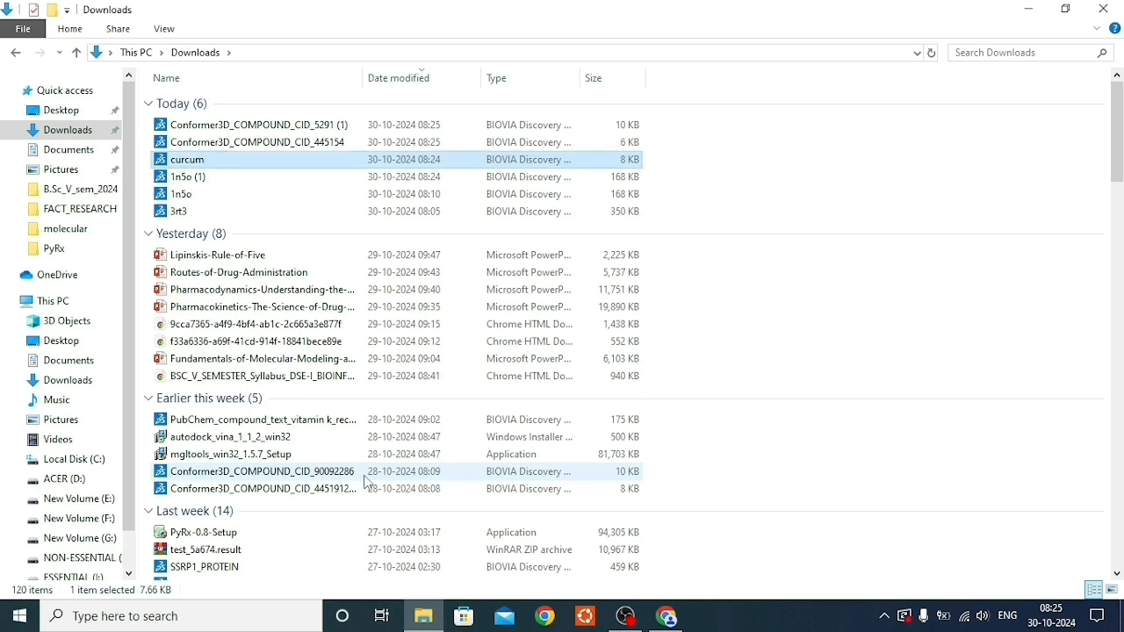
Rename the Conformer3D_COMPOUND_CID_445154 file as resveratrol
{"action": "right_click", "coordinate": [246, 147]}
{"action": "left_click", "coordinate": [305, 470]}
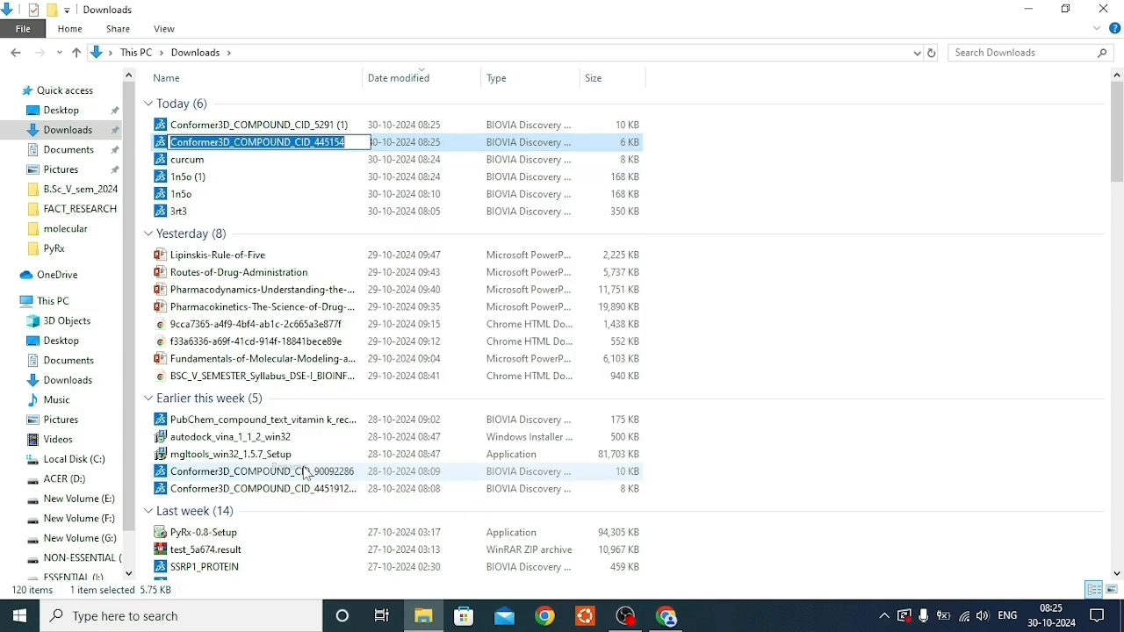
{"action": "key", "text": "BackSpace"}
{"action": "type", "text": "re"}
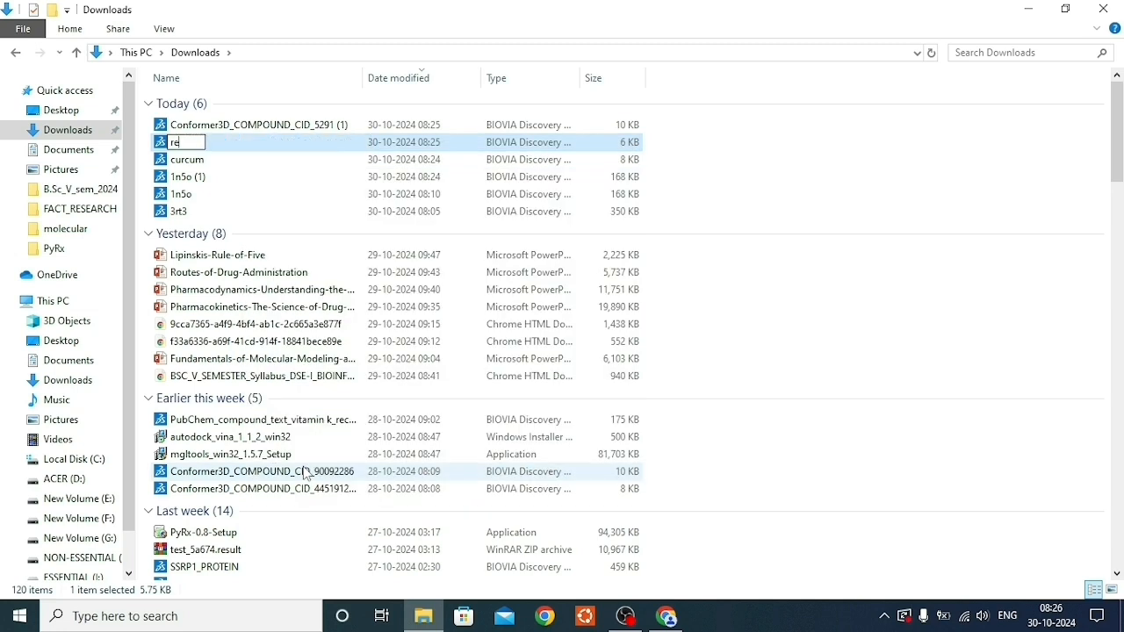
{"action": "type", "text": "sveratrol"}
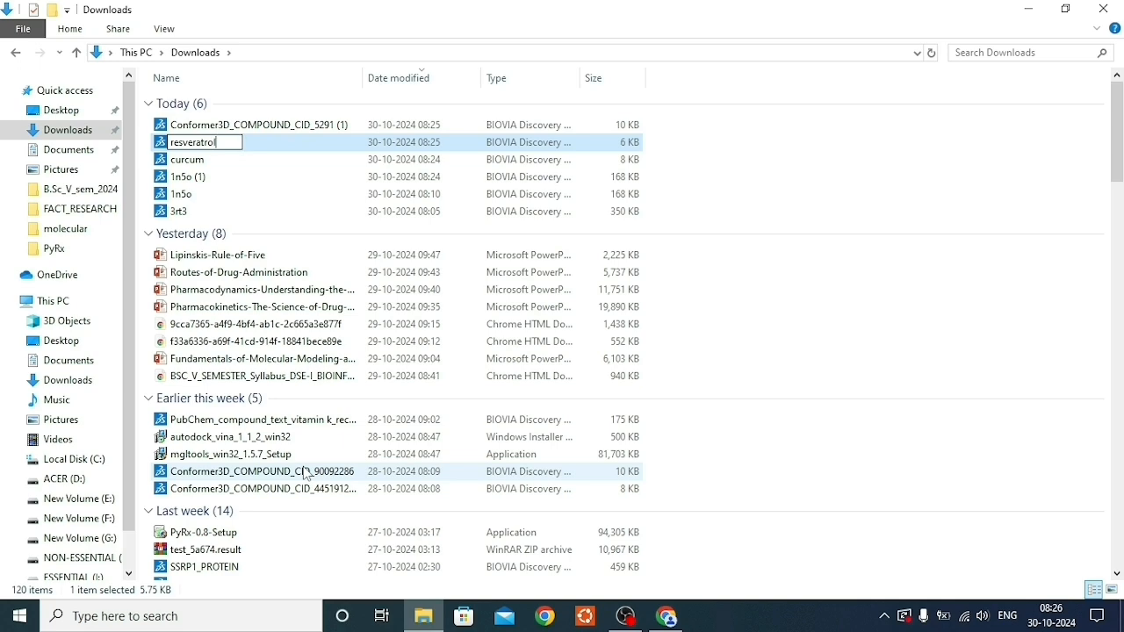
{"action": "key", "text": "Return"}
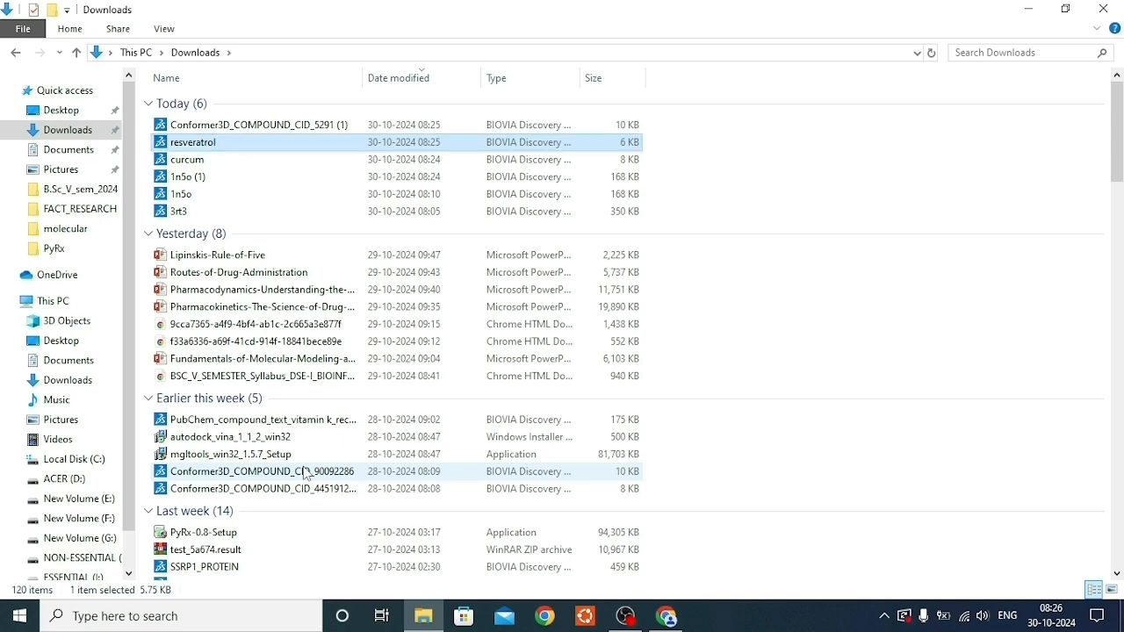
Rename the Conformer3D_COMPOUND_CID_5291 (1) file as imatinib
{"action": "right_click", "coordinate": [198, 126]}
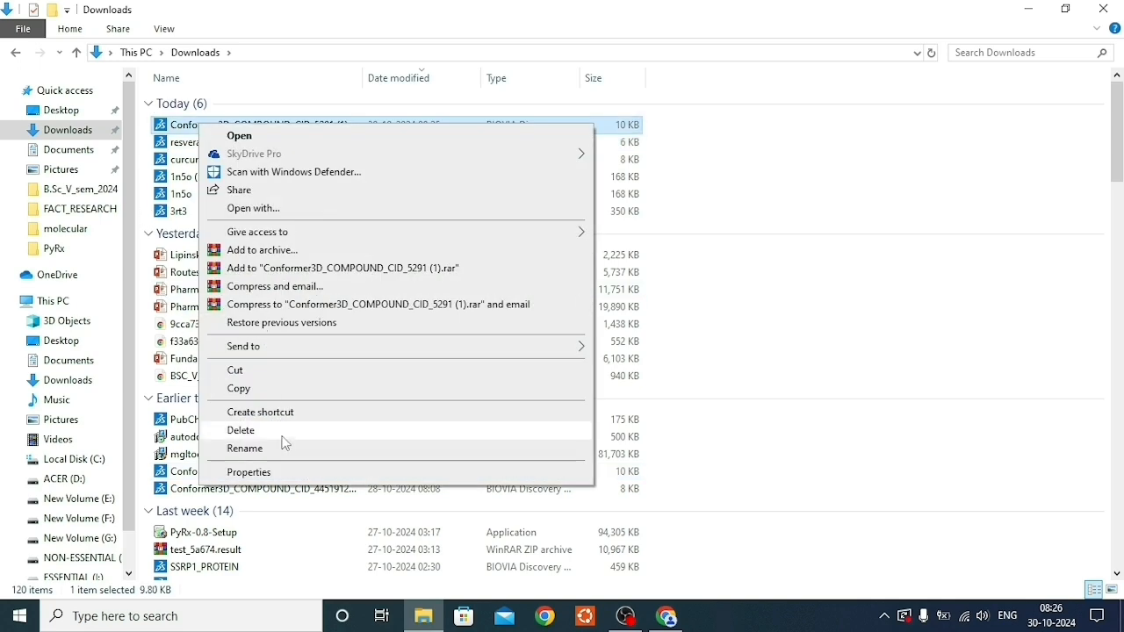
{"action": "left_click", "coordinate": [285, 457]}
{"action": "key", "text": "BackSpace"}
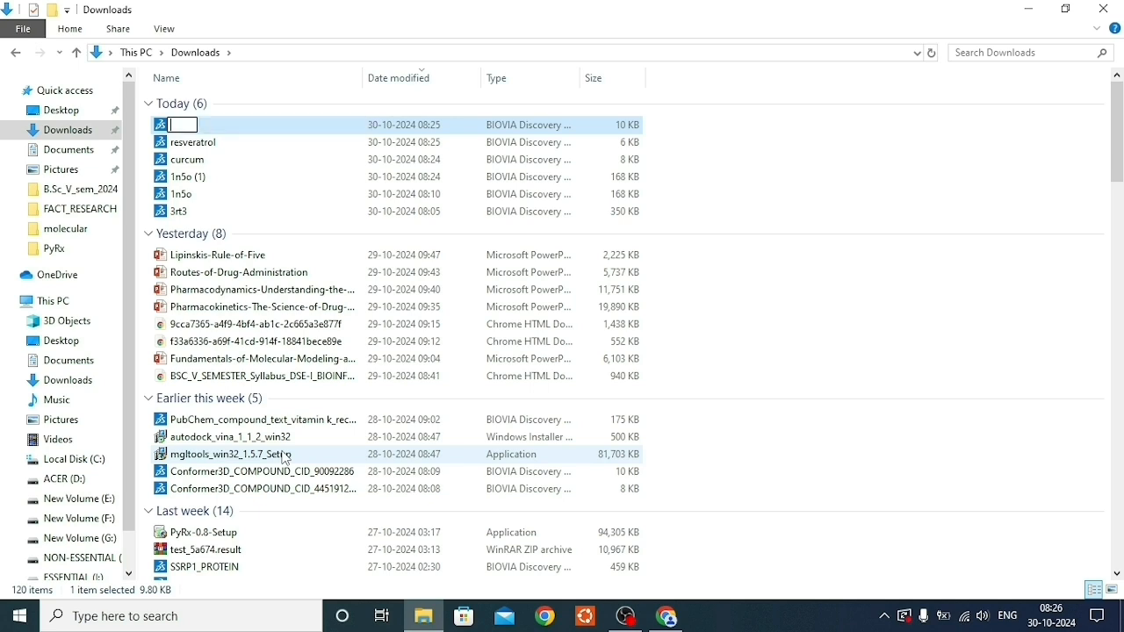
{"action": "type", "text": "imatinib"}
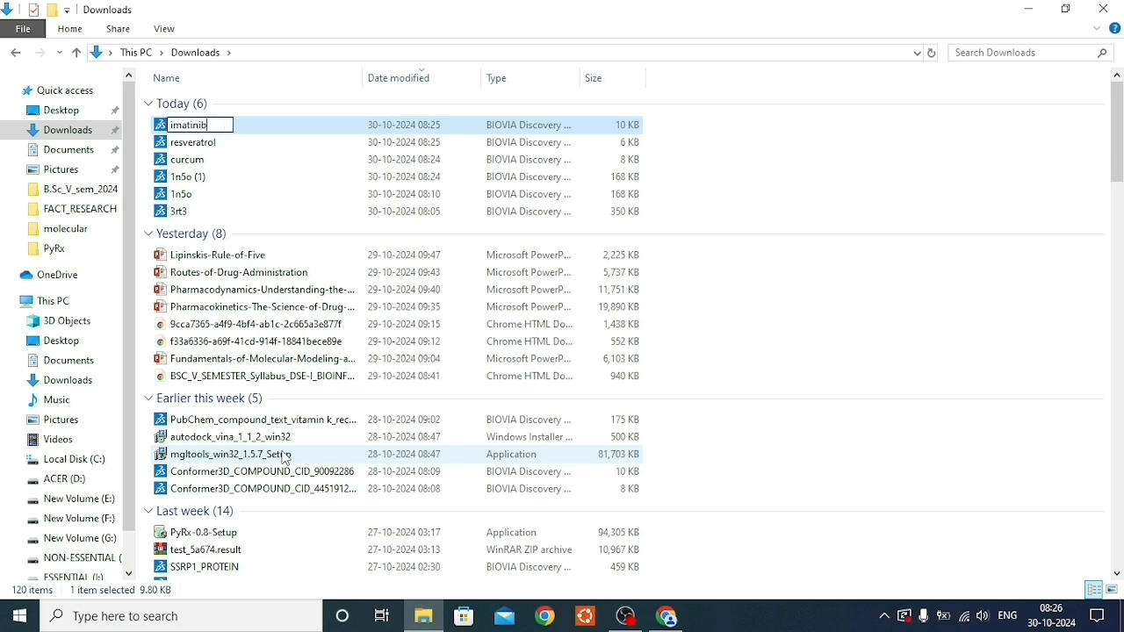
{"action": "key", "text": "Return"}
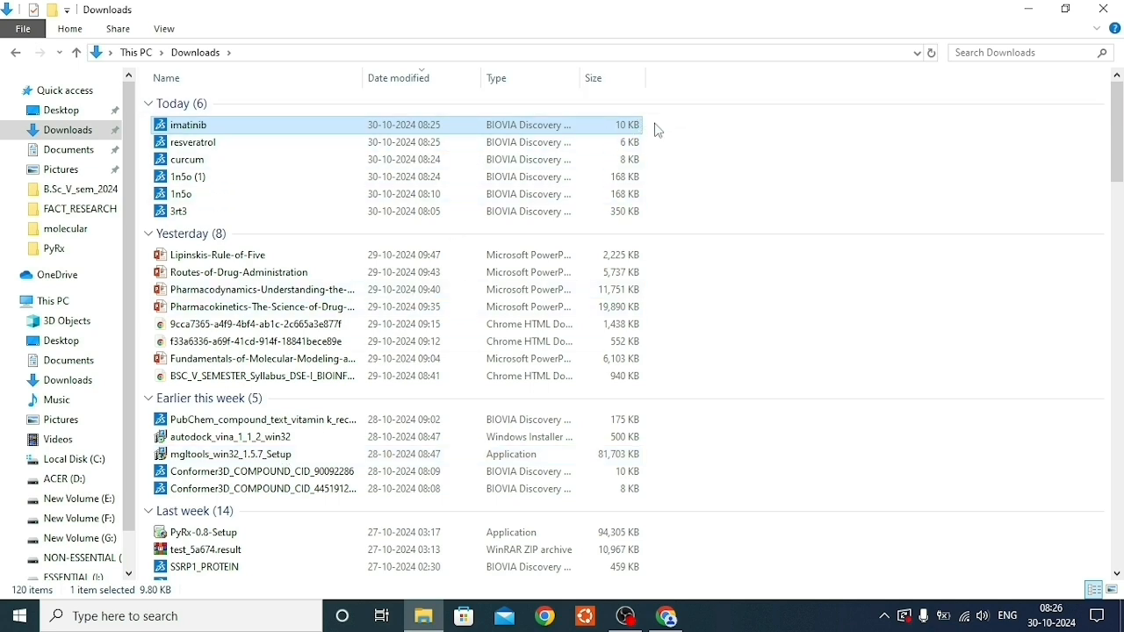
Copy the imatinib, resveratrol, curcum and 1n5o (1) files, and minimize the open windows to show the desktop
{"action": "left_click_drag", "start_coordinate": [658, 130], "coordinate": [627, 179]}
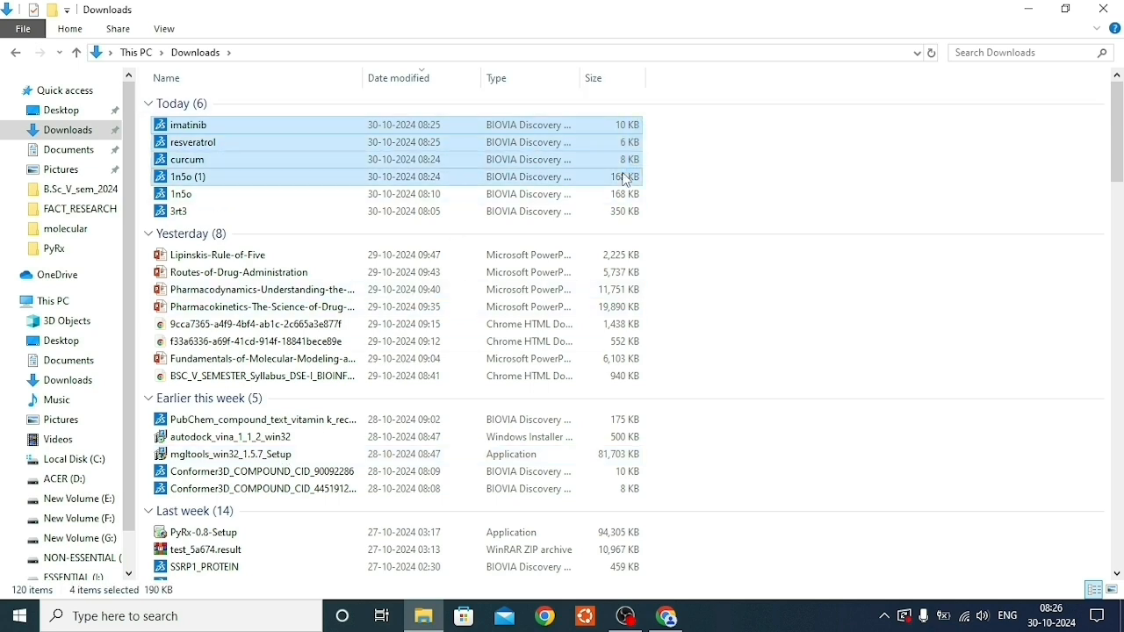
{"action": "right_click", "coordinate": [549, 173]}
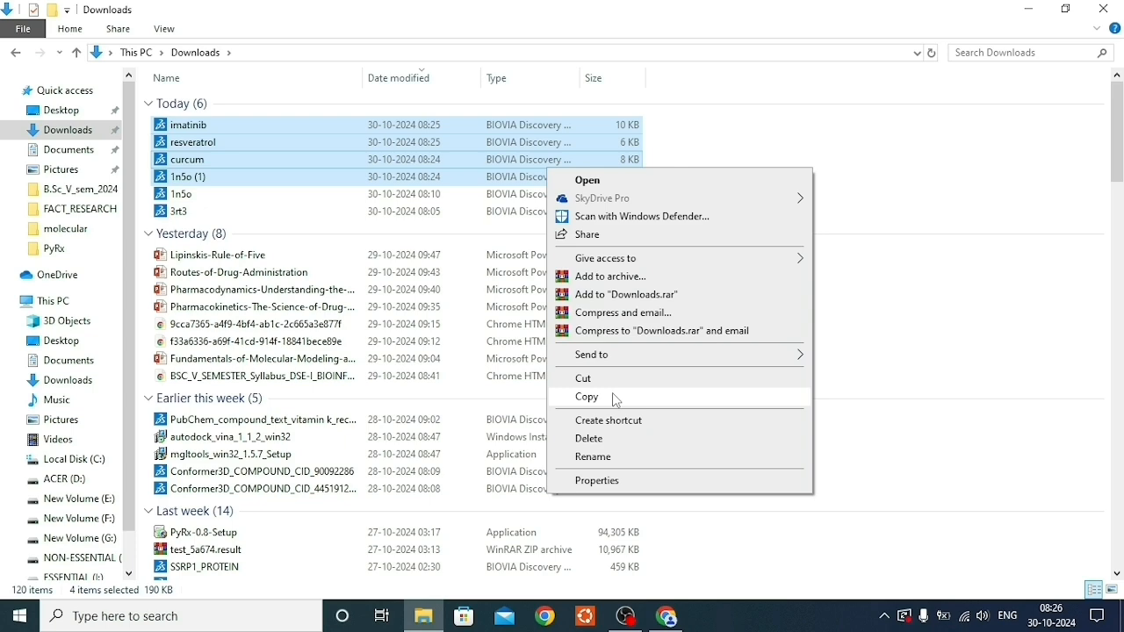
{"action": "left_click", "coordinate": [587, 397]}
{"action": "left_click", "coordinate": [1031, 11]}
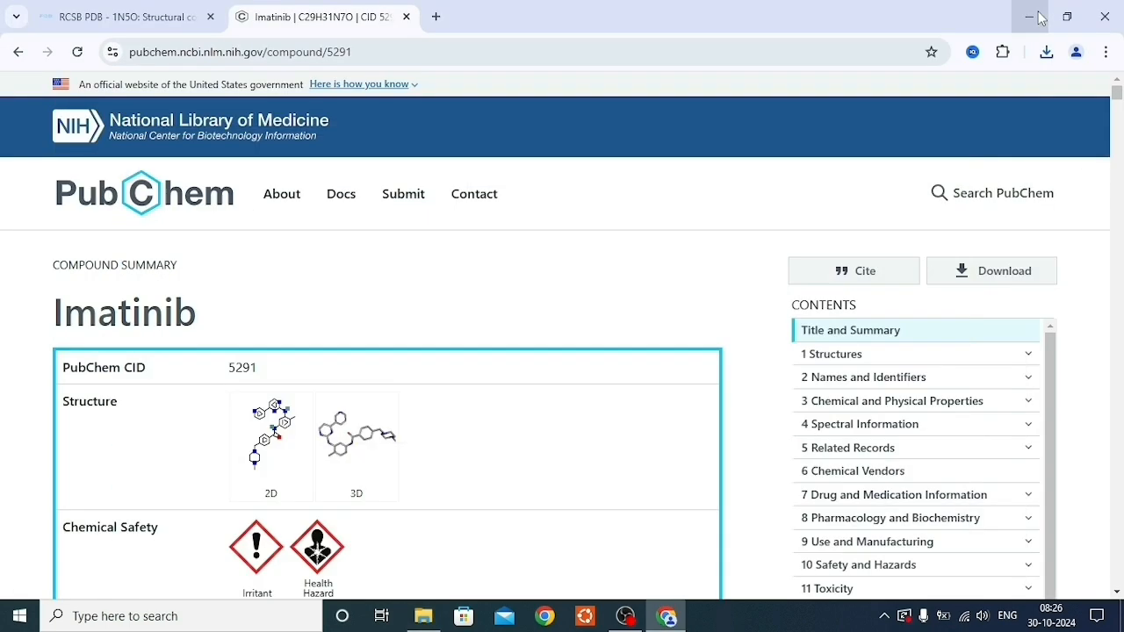
{"action": "left_click", "coordinate": [1036, 17]}
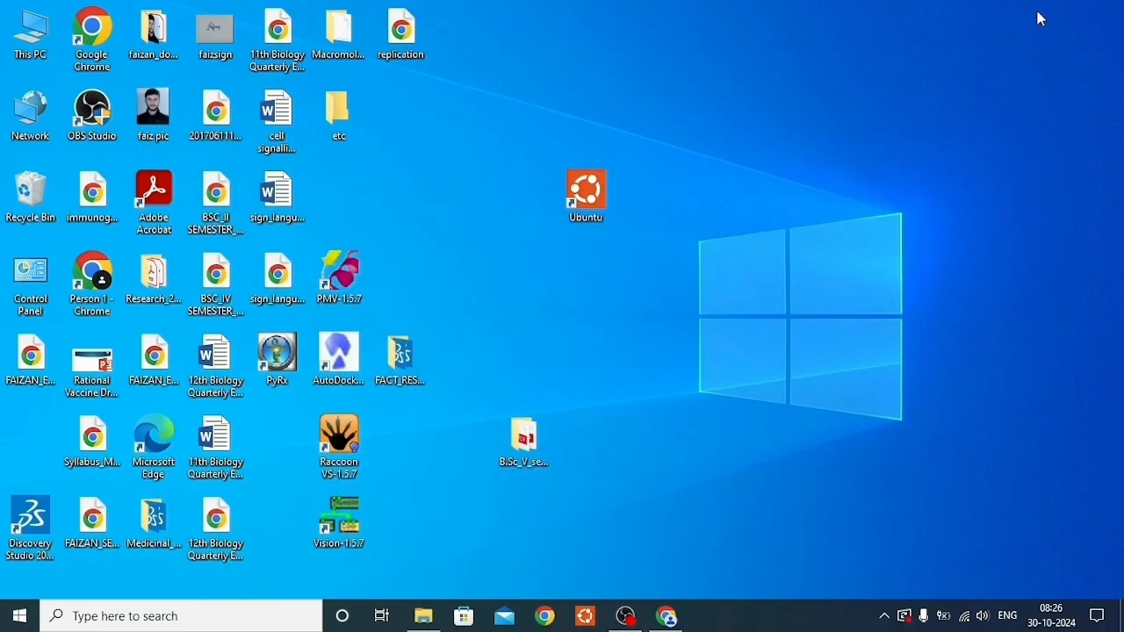
Create a new folder named docking on the desktop
{"action": "right_click", "coordinate": [741, 193]}
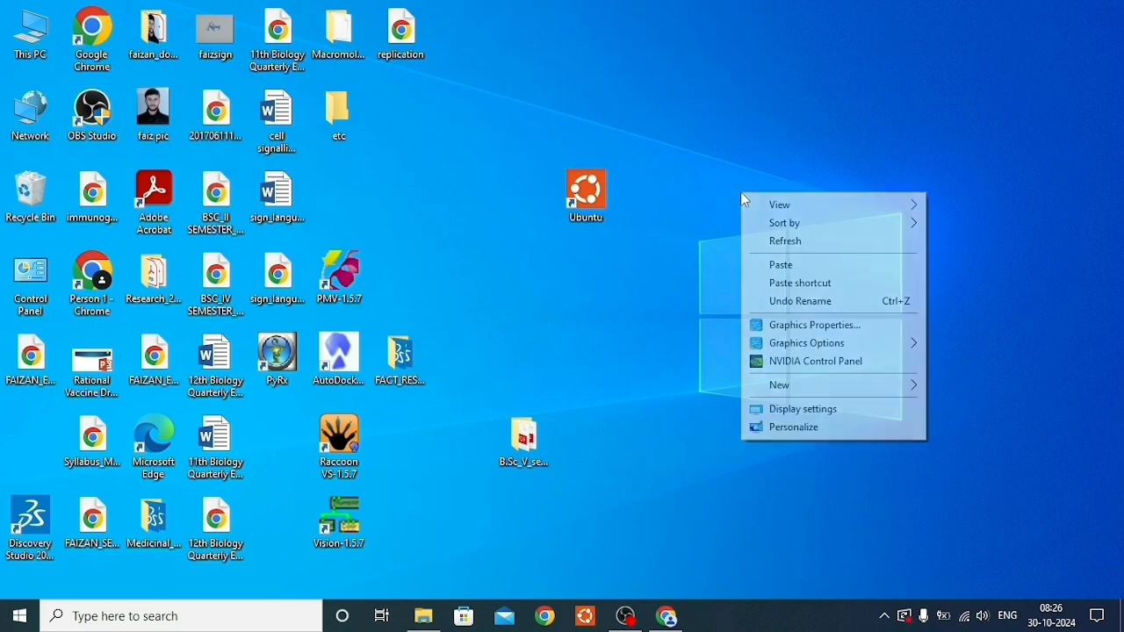
{"action": "mouse_move", "coordinate": [790, 394]}
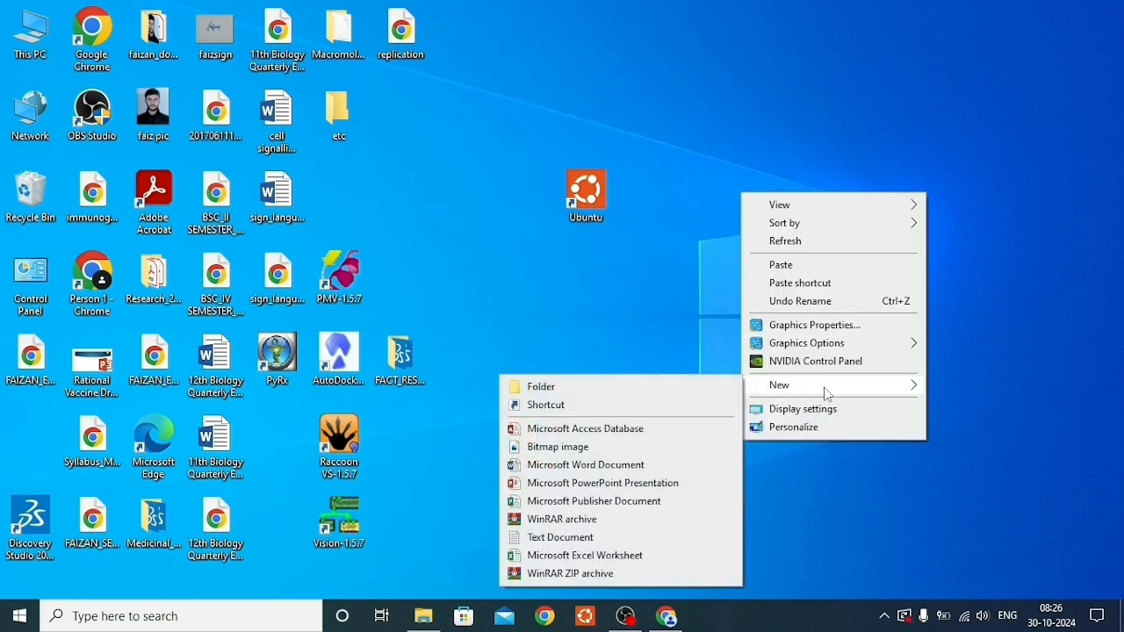
{"action": "left_click", "coordinate": [691, 398]}
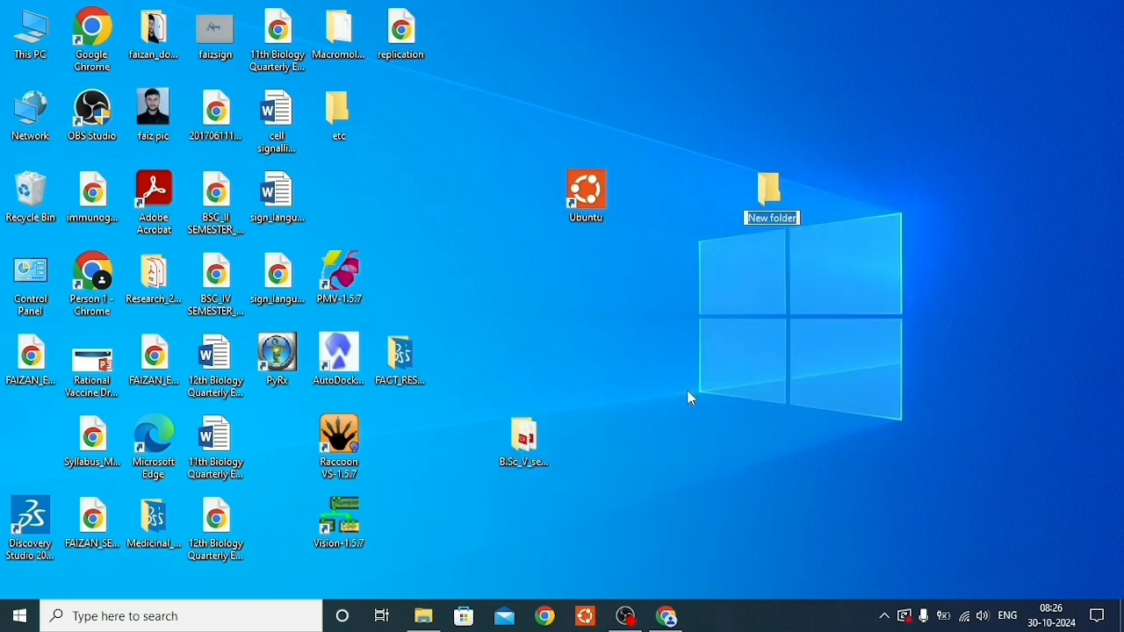
{"action": "type", "text": "do"}
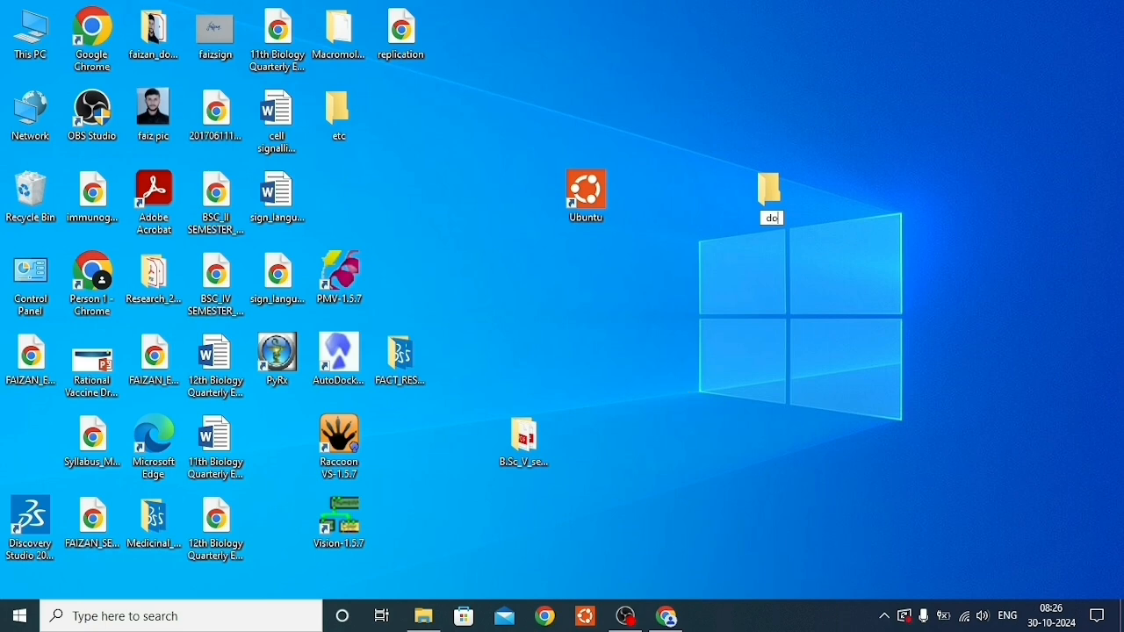
{"action": "type", "text": "cking"}
{"action": "key", "text": "Return"}
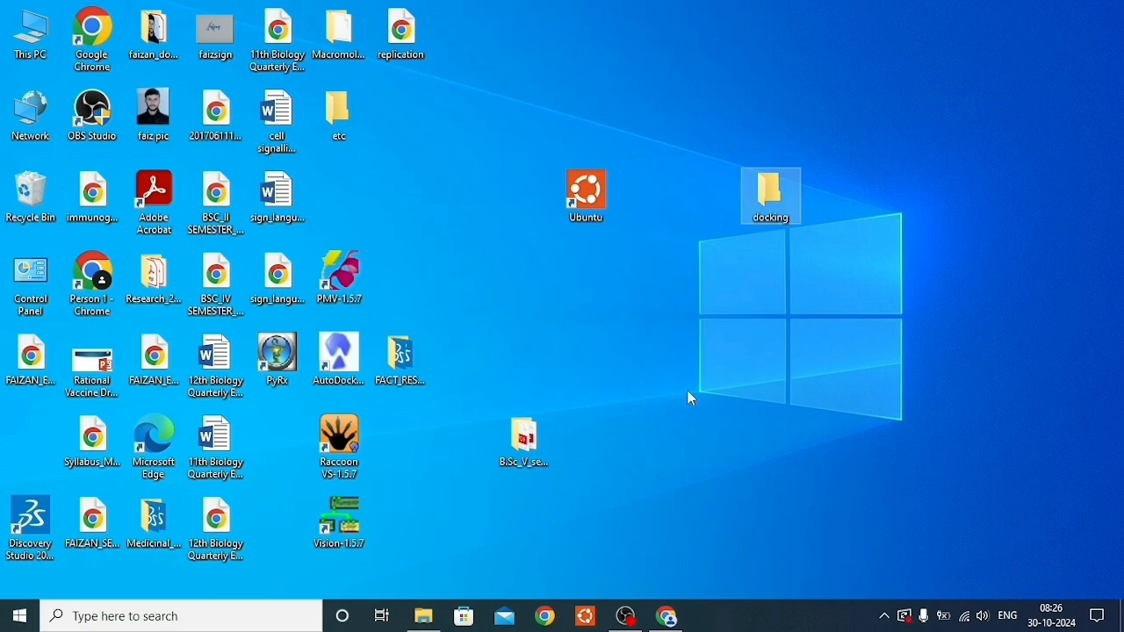
Paste the copied protein and ligand files into the docking folder and close its window
{"action": "double_click", "coordinate": [757, 187]}
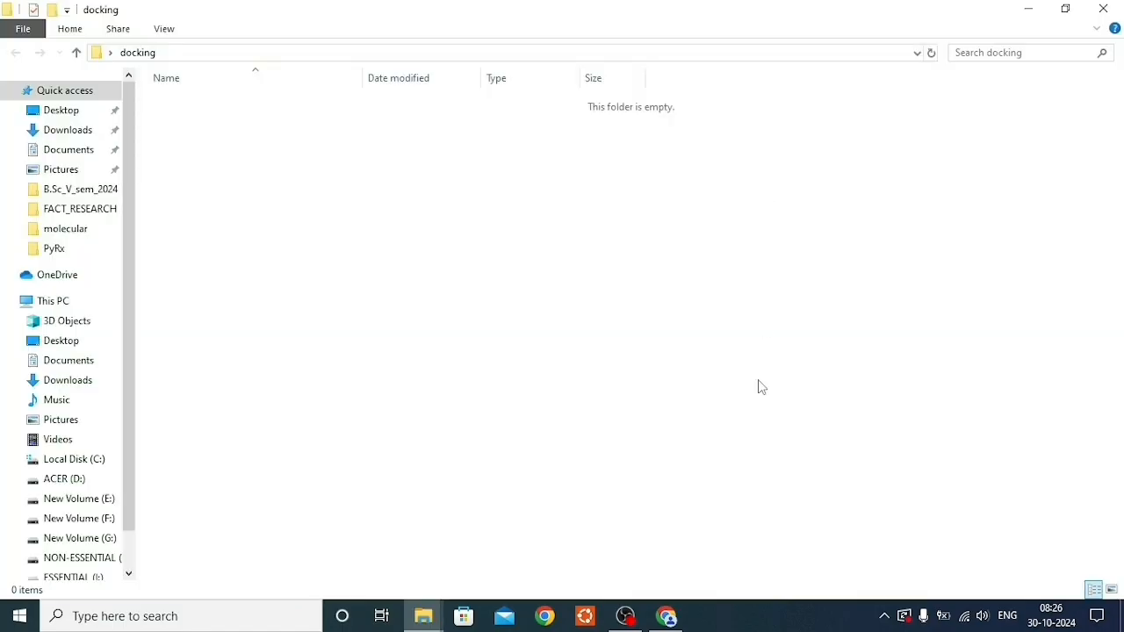
{"action": "key", "text": "ctrl+v"}
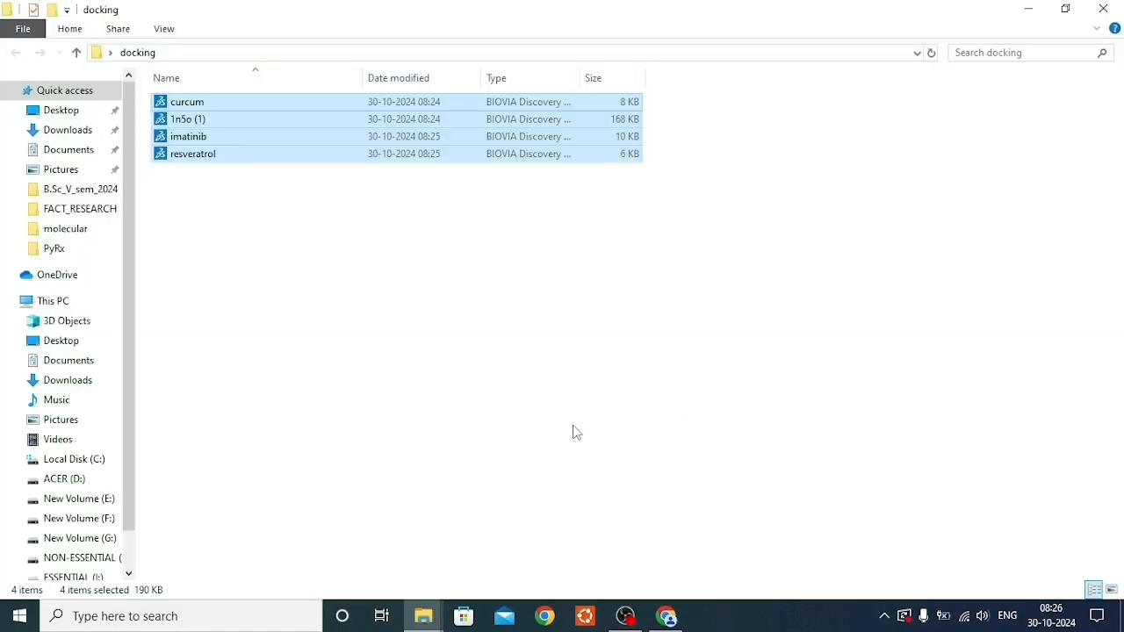
{"action": "left_click", "coordinate": [576, 432]}
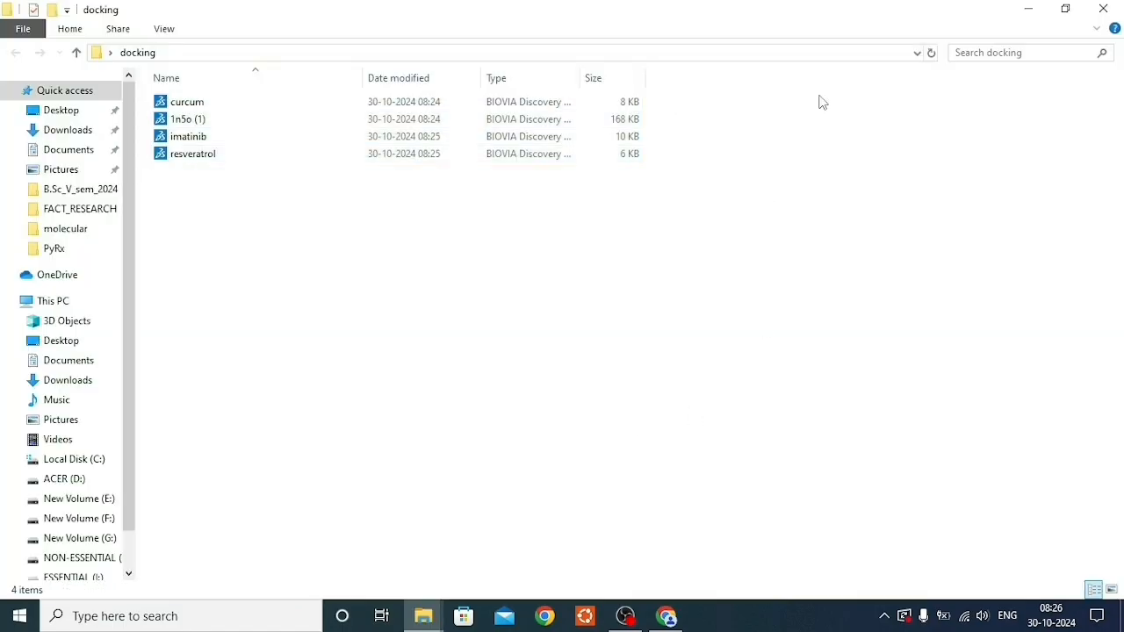
{"action": "left_click", "coordinate": [1103, 9]}
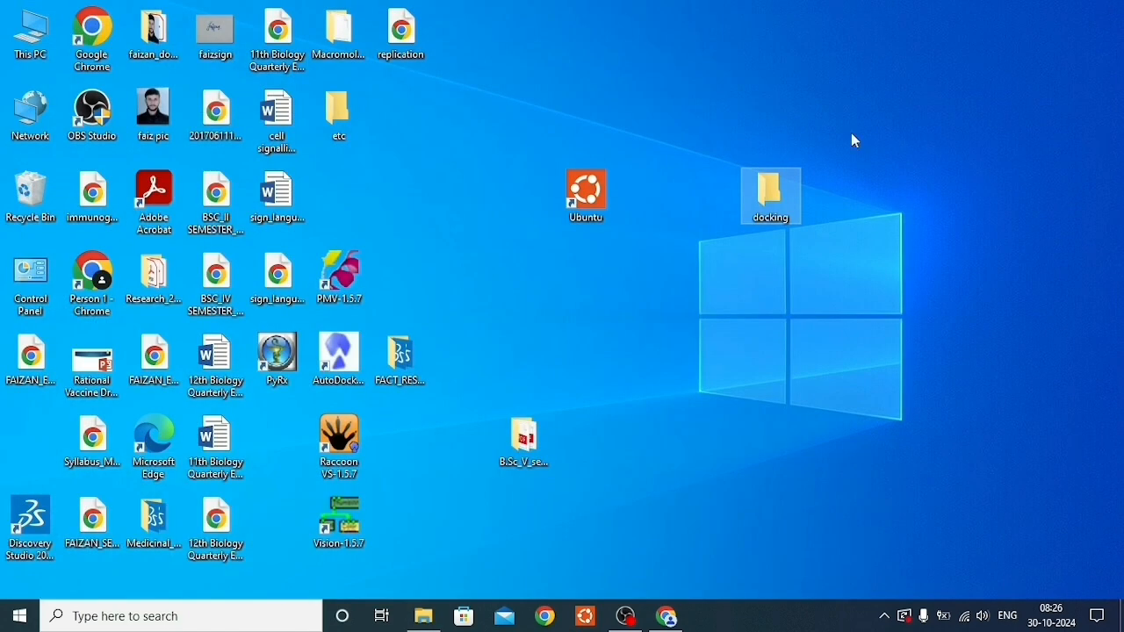
Launch PyRx in a maximized window and load the 1n5o (1) protein from the desktop's docking folder
{"action": "double_click", "coordinate": [282, 372]}
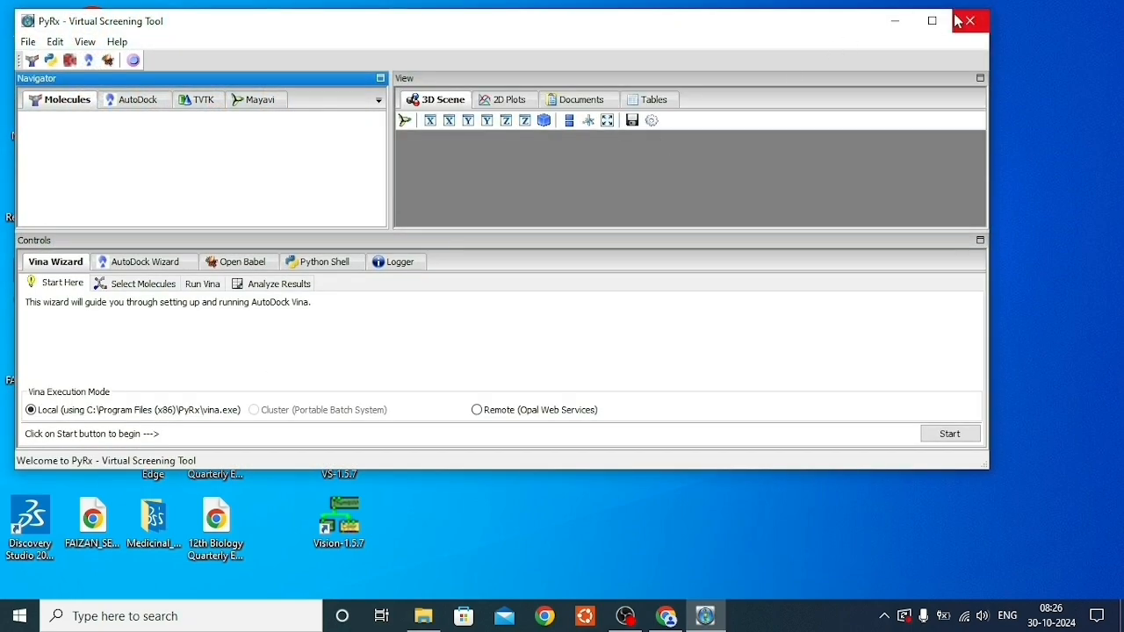
{"action": "left_click", "coordinate": [931, 20]}
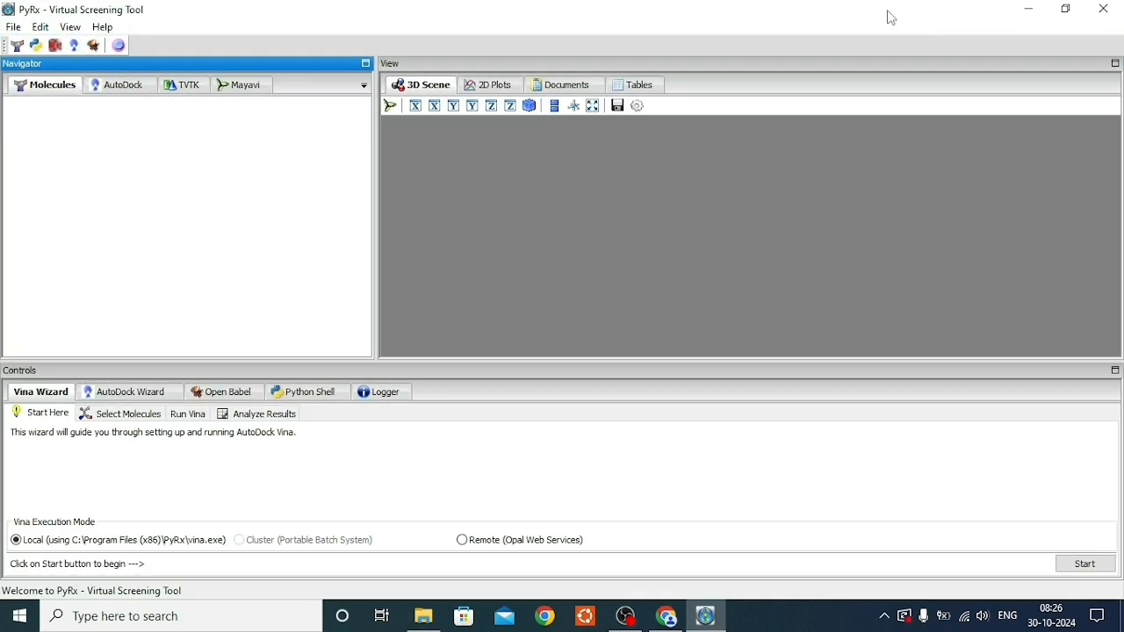
{"action": "left_click", "coordinate": [11, 29]}
{"action": "mouse_move", "coordinate": [103, 28]}
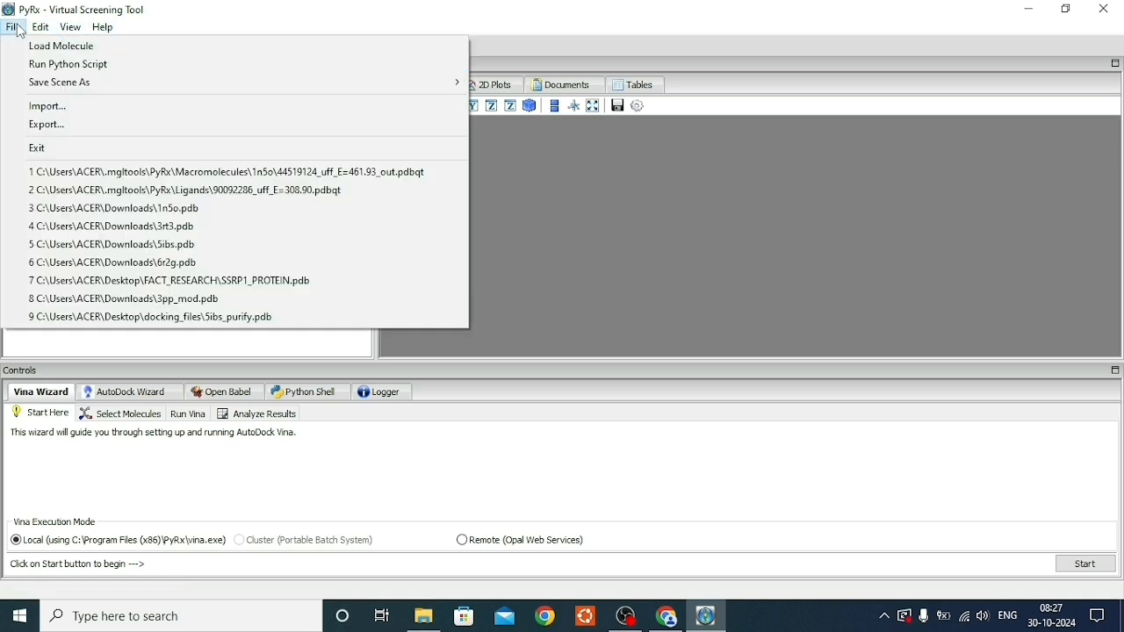
{"action": "left_click", "coordinate": [26, 46]}
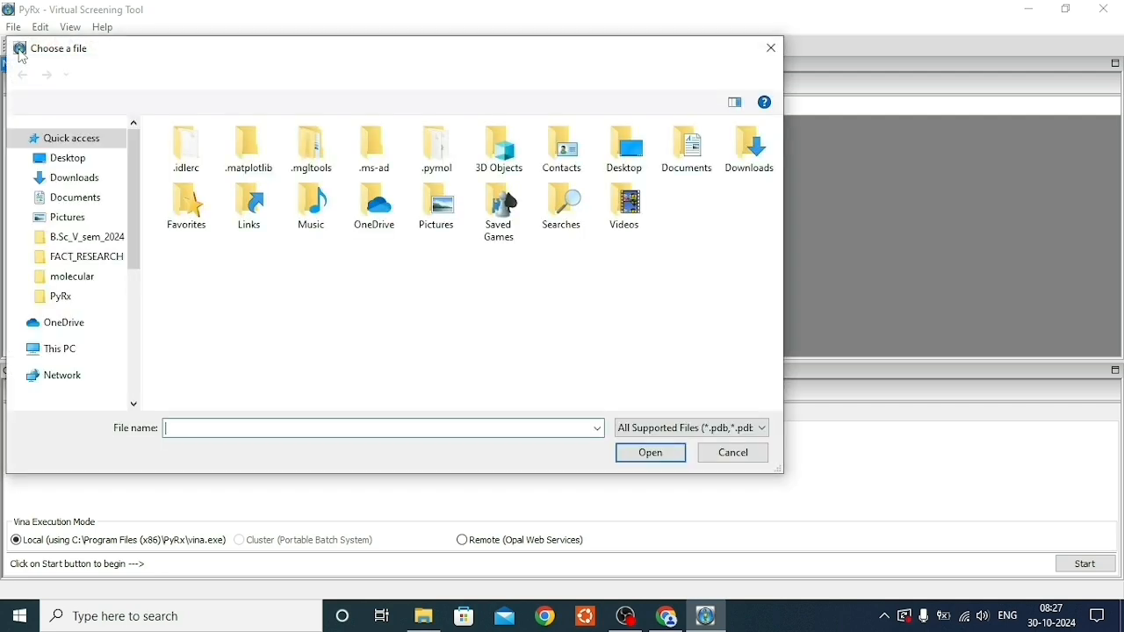
{"action": "left_click", "coordinate": [68, 160]}
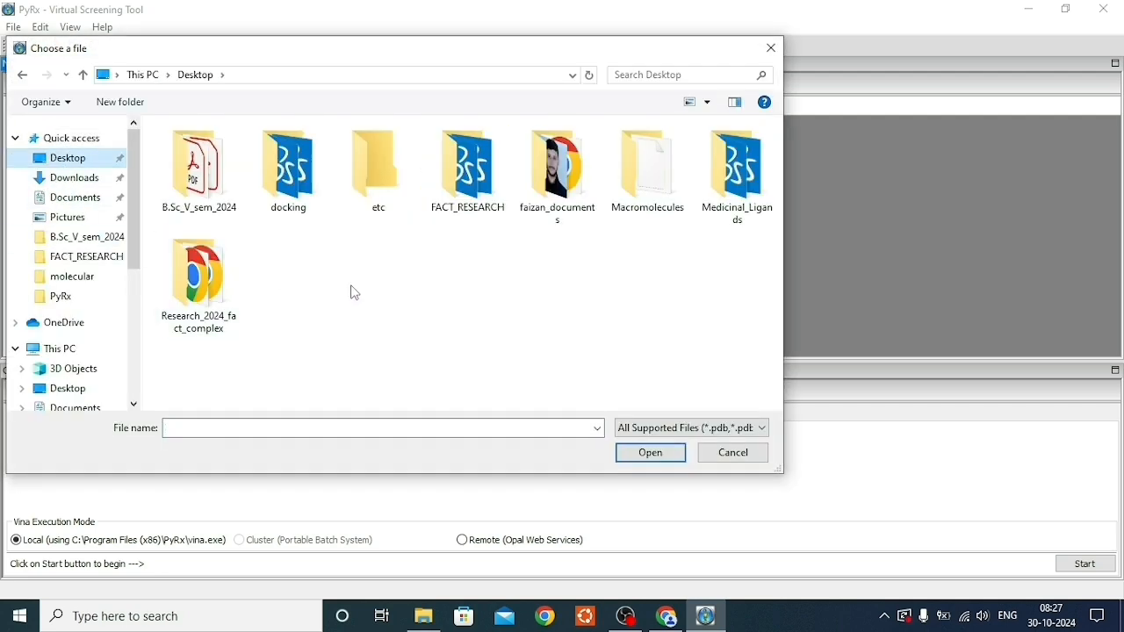
{"action": "left_click", "coordinate": [299, 180]}
{"action": "double_click", "coordinate": [303, 186]}
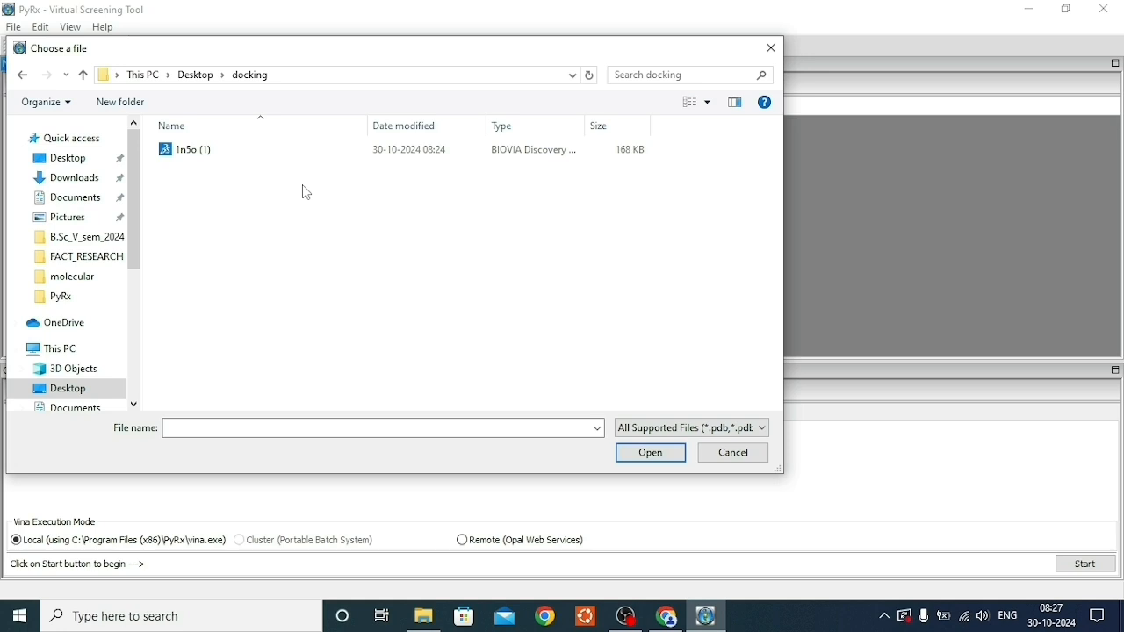
{"action": "left_click", "coordinate": [237, 155]}
{"action": "left_click", "coordinate": [636, 451]}
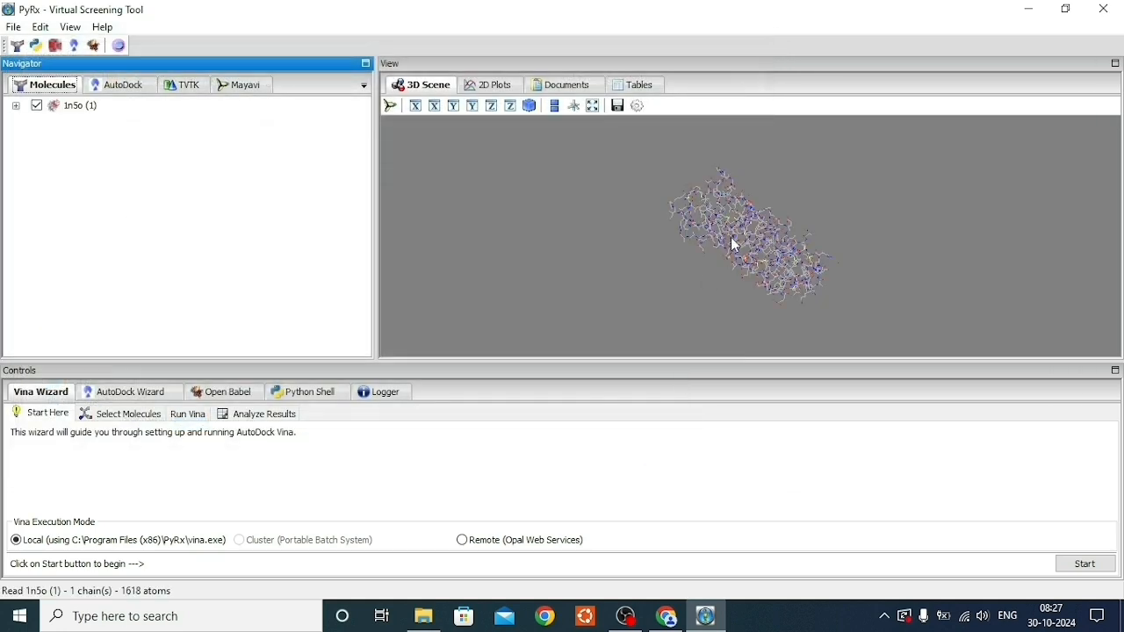
Inspect the loaded 1n5o (1) protein in full-screen 3D and make it an AutoDock macromolecule
{"action": "left_click_drag", "start_coordinate": [739, 226], "coordinate": [674, 255]}
{"action": "left_click", "coordinate": [589, 105]}
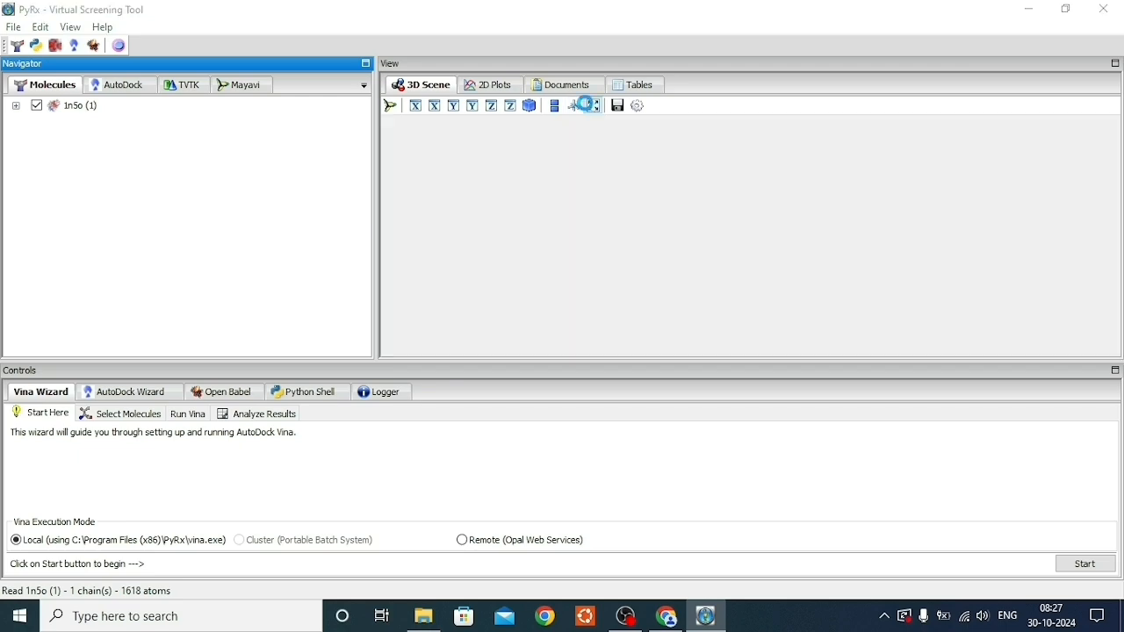
{"action": "left_click_drag", "start_coordinate": [477, 450], "coordinate": [719, 456]}
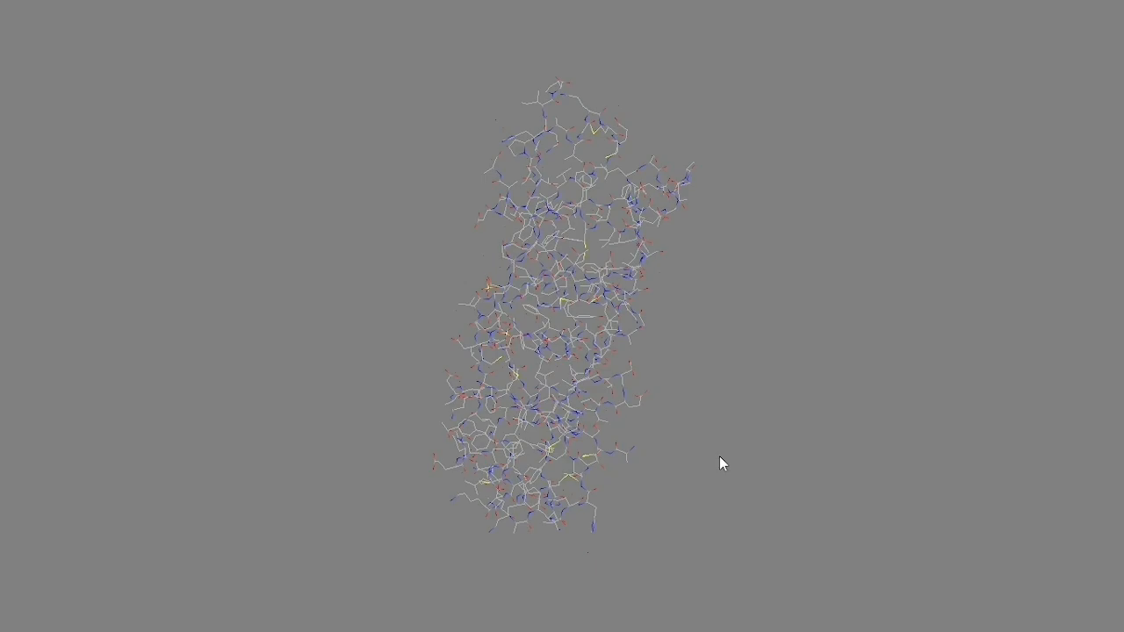
{"action": "key", "text": "Escape"}
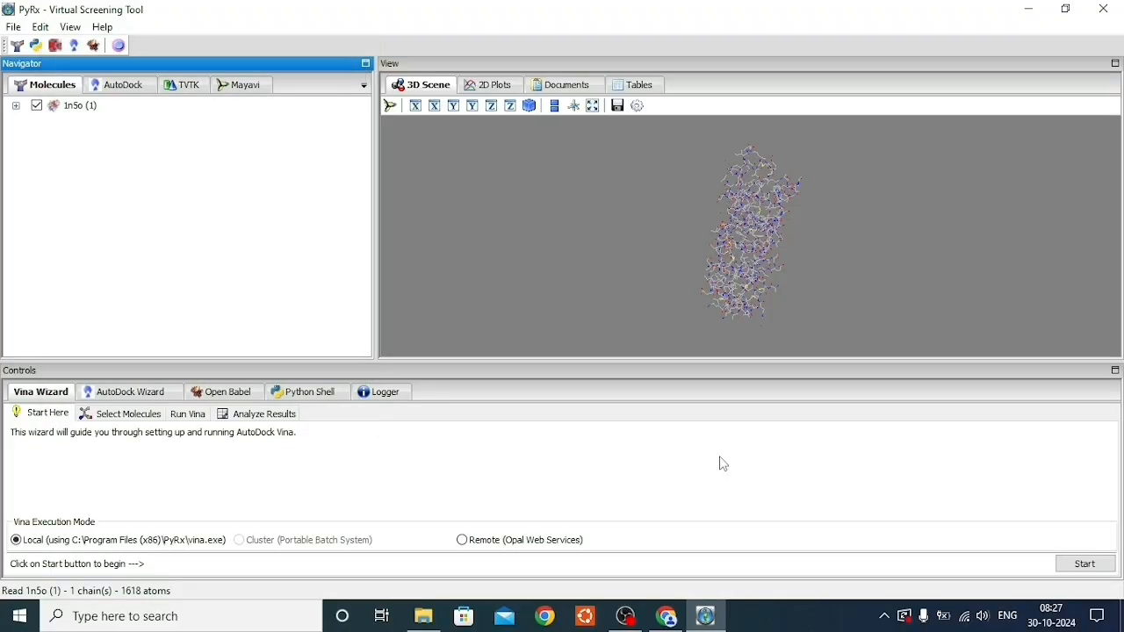
{"action": "right_click", "coordinate": [69, 107]}
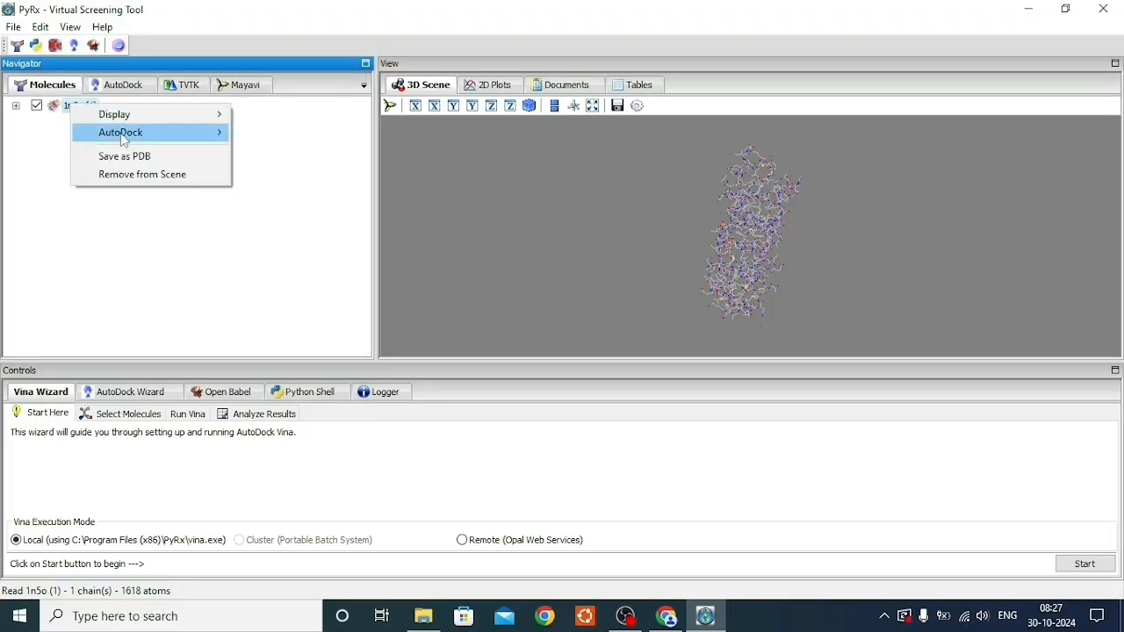
{"action": "mouse_move", "coordinate": [172, 134]}
{"action": "left_click", "coordinate": [288, 152]}
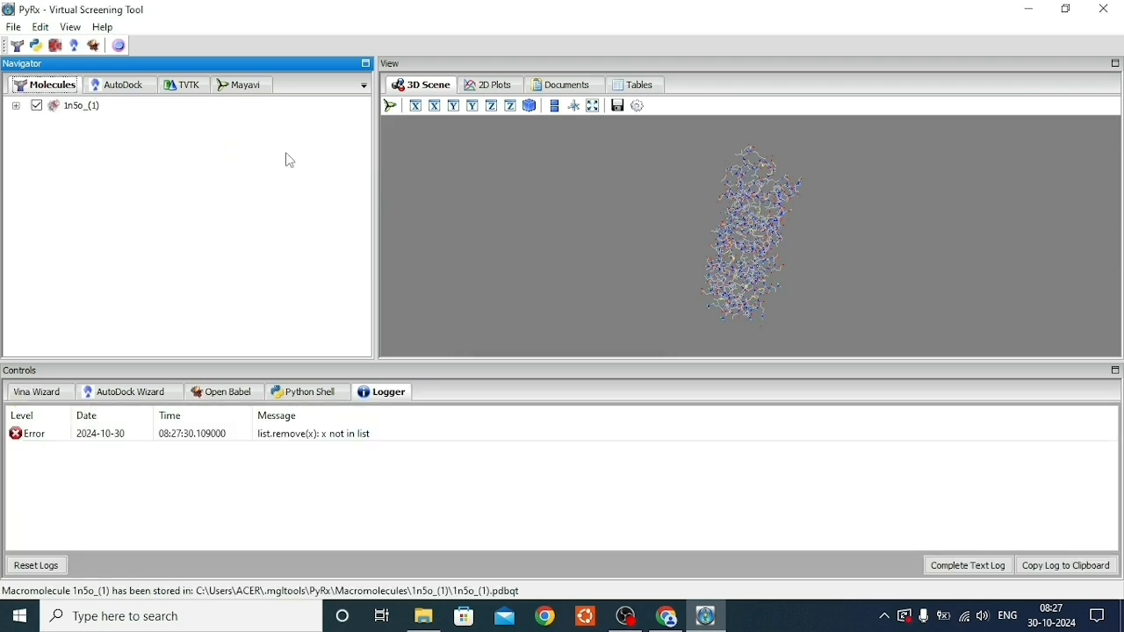
Reset the error log and make 1n5o_(1) an AutoDock macromolecule again
{"action": "left_click_drag", "start_coordinate": [732, 250], "coordinate": [634, 296]}
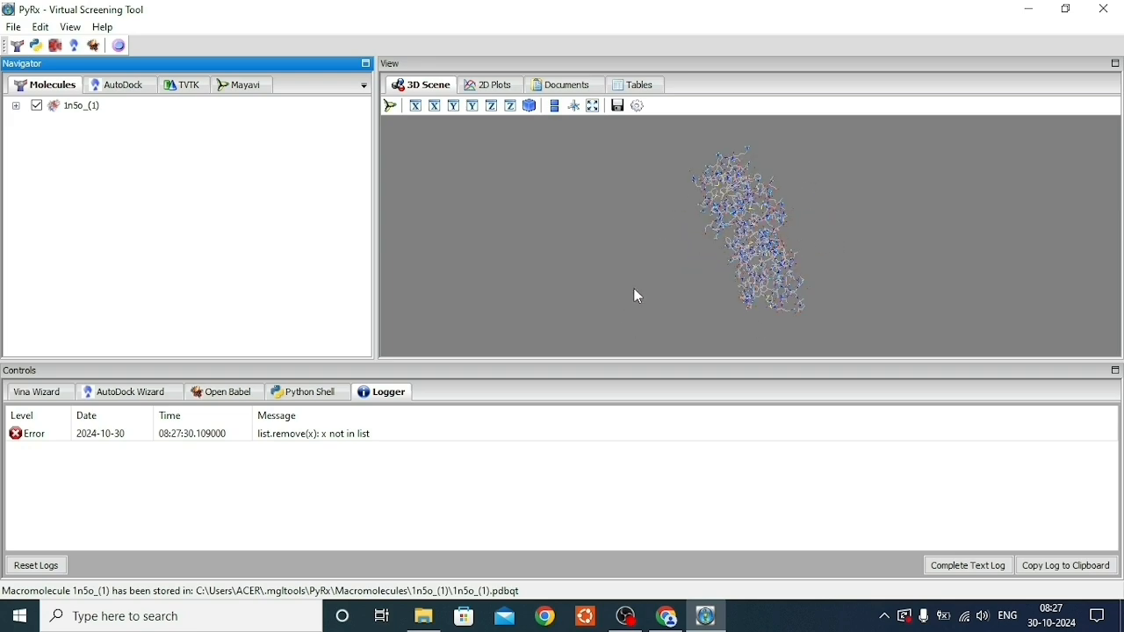
{"action": "left_click", "coordinate": [36, 569]}
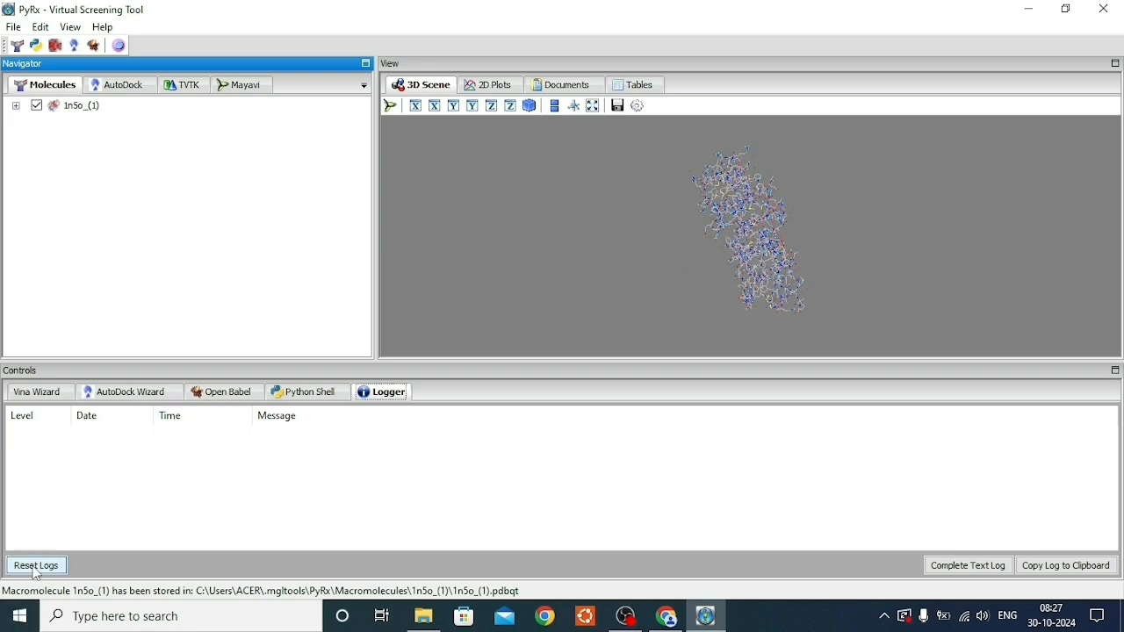
{"action": "left_click", "coordinate": [67, 109]}
{"action": "right_click", "coordinate": [68, 111]}
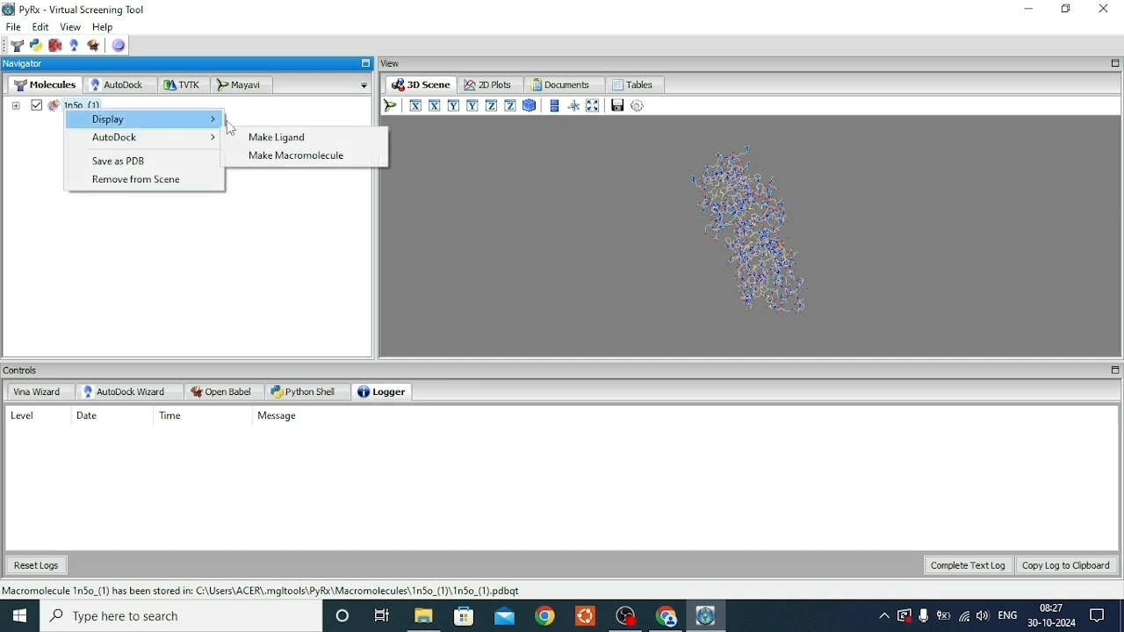
{"action": "mouse_move", "coordinate": [176, 138]}
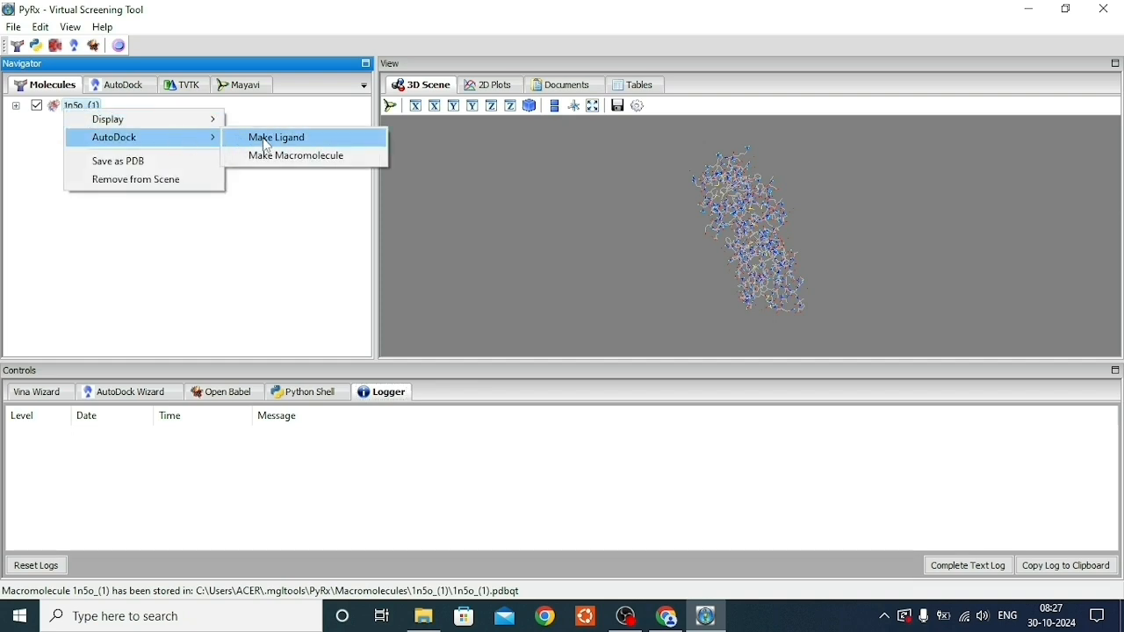
{"action": "left_click", "coordinate": [281, 156]}
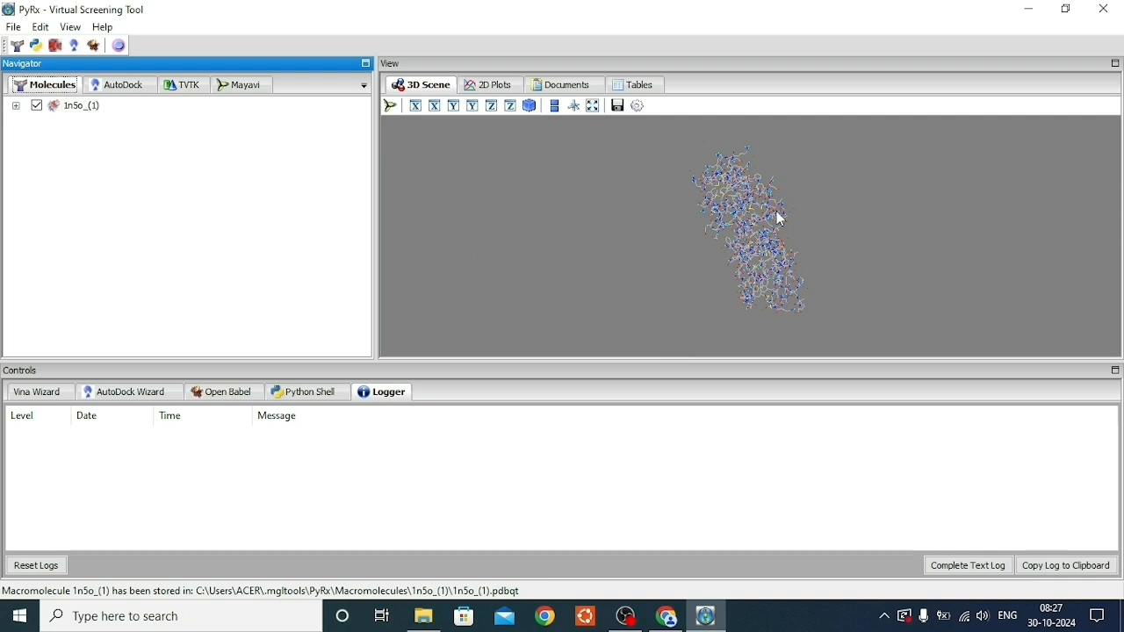
{"action": "left_click_drag", "start_coordinate": [778, 218], "coordinate": [708, 260]}
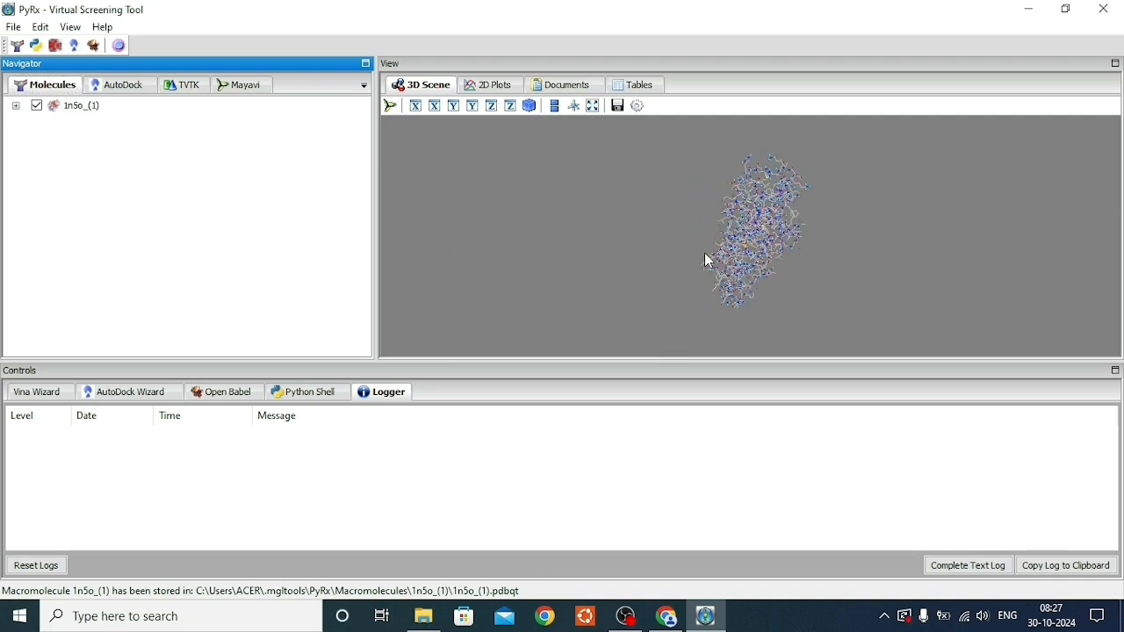
{"action": "left_click", "coordinate": [109, 399]}
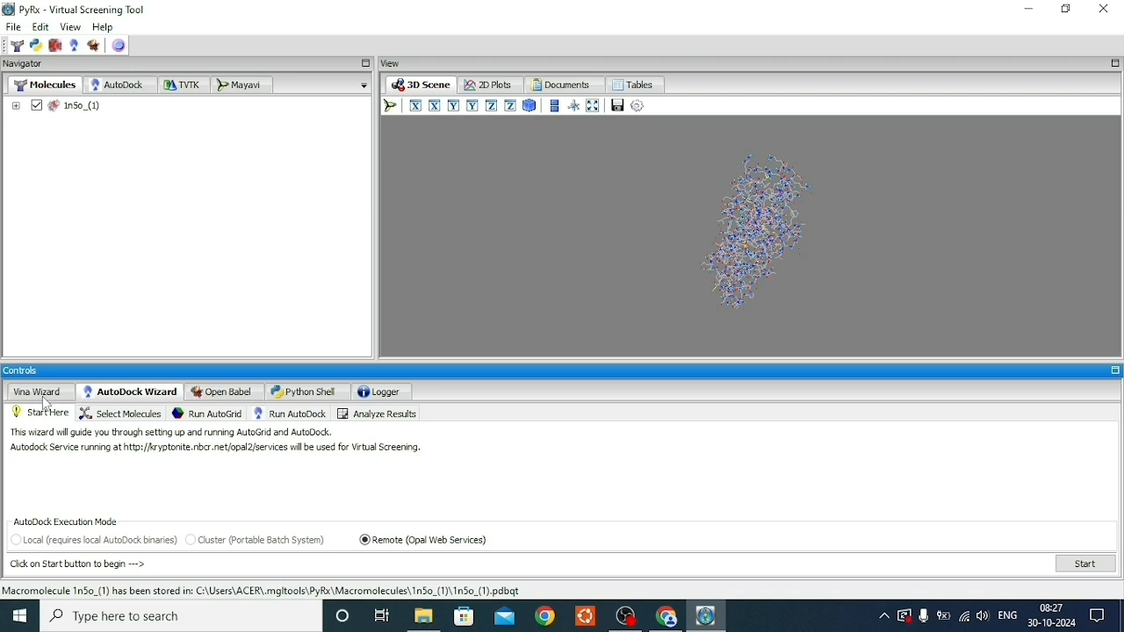
{"action": "left_click", "coordinate": [46, 395]}
{"action": "left_click", "coordinate": [238, 397]}
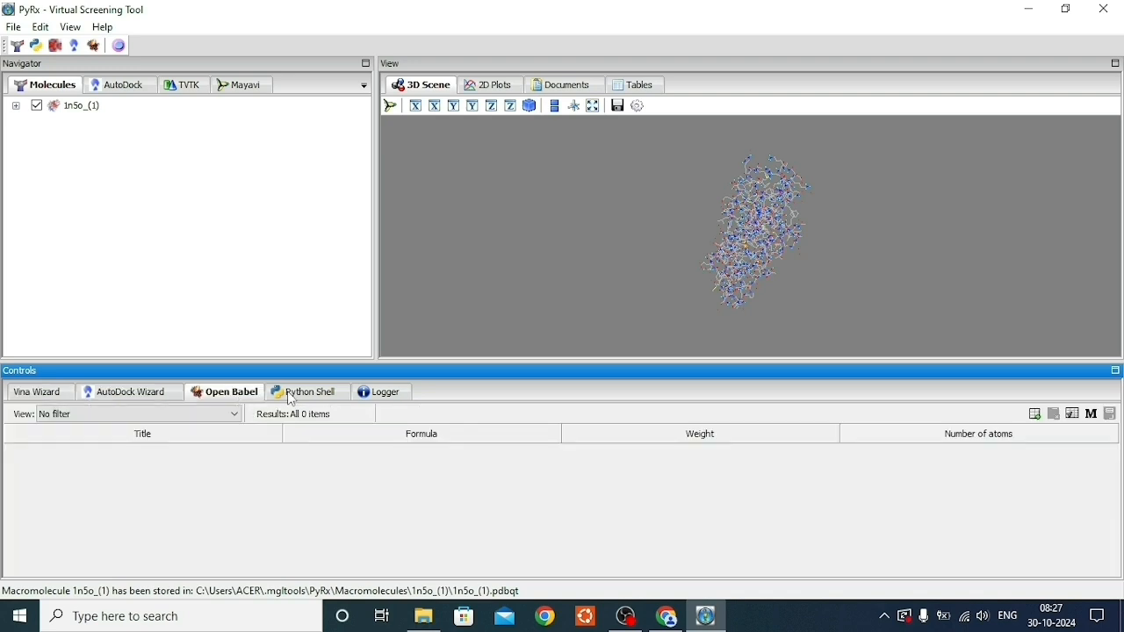
{"action": "left_click", "coordinate": [294, 400]}
{"action": "left_click", "coordinate": [397, 397]}
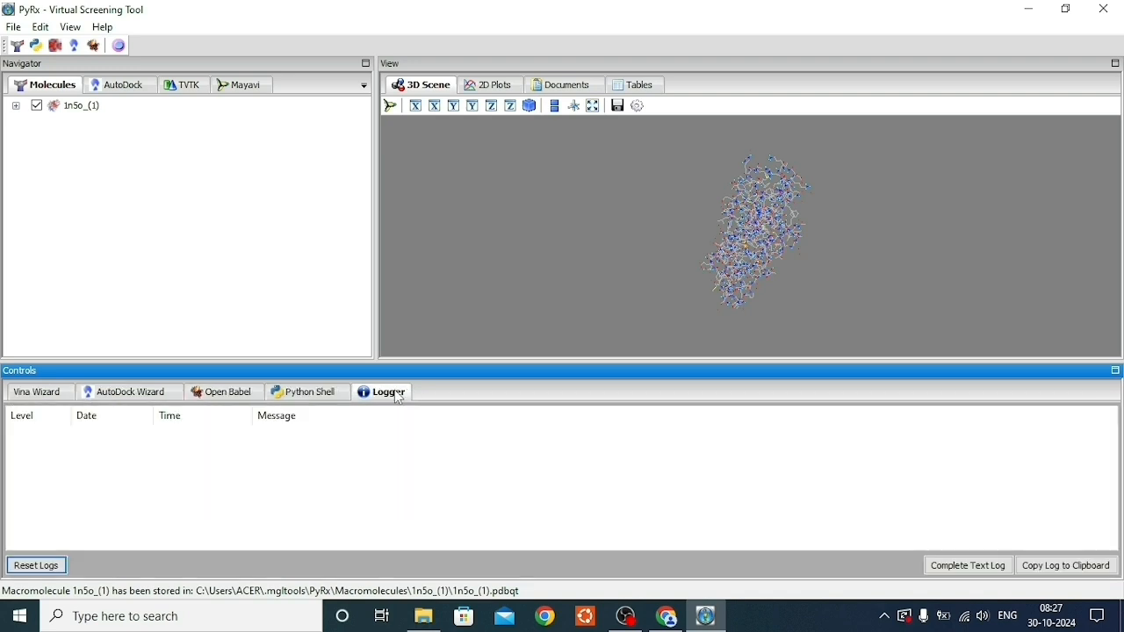
Import the resveratrol ligand from the desktop's docking folder into Open Babel
{"action": "left_click", "coordinate": [203, 400]}
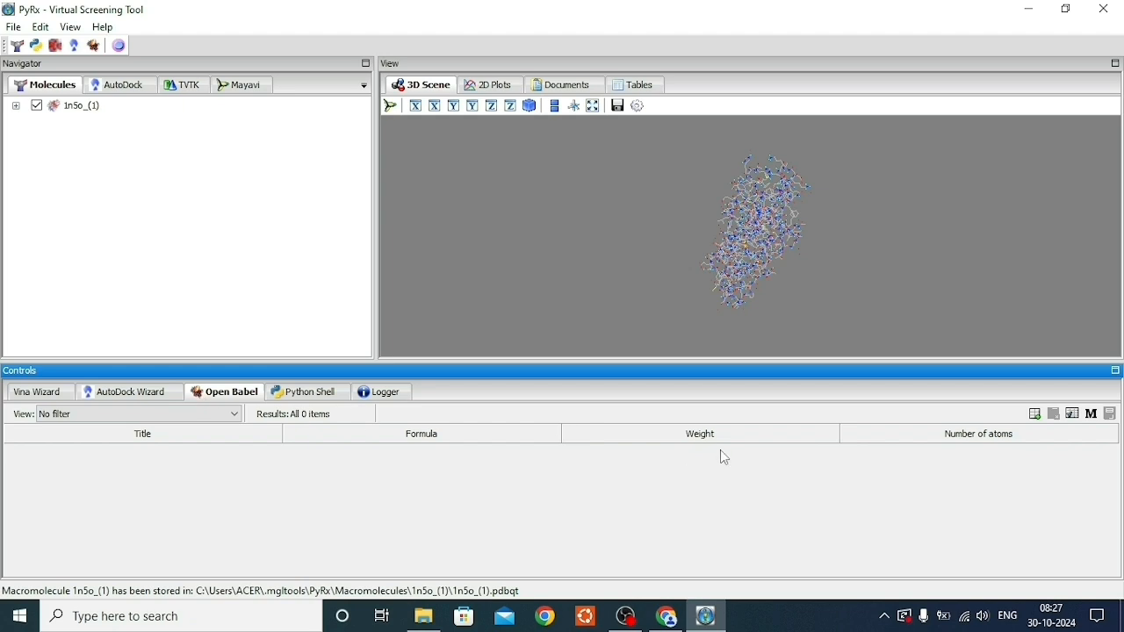
{"action": "left_click", "coordinate": [1036, 414]}
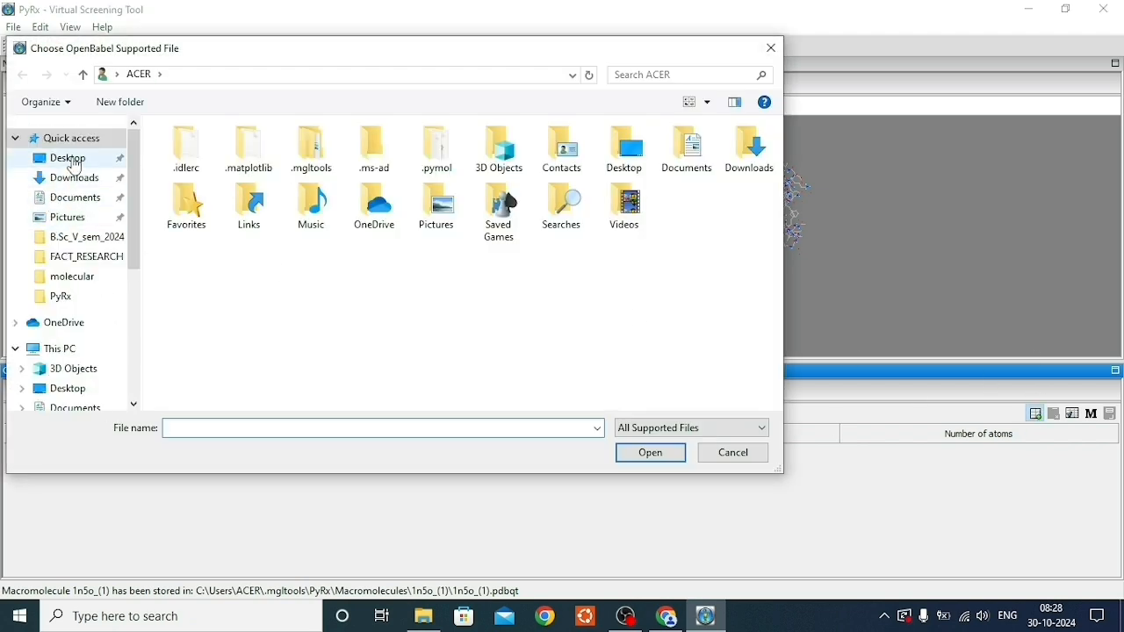
{"action": "left_click", "coordinate": [74, 161]}
{"action": "double_click", "coordinate": [273, 173]}
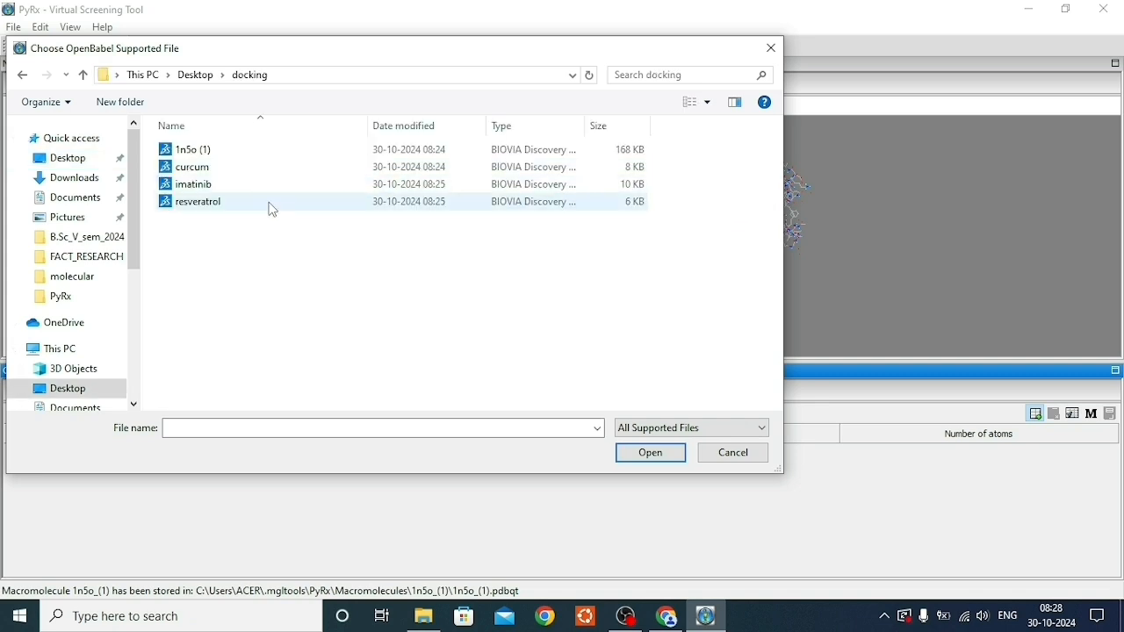
{"action": "left_click", "coordinate": [273, 207]}
{"action": "left_click", "coordinate": [650, 454]}
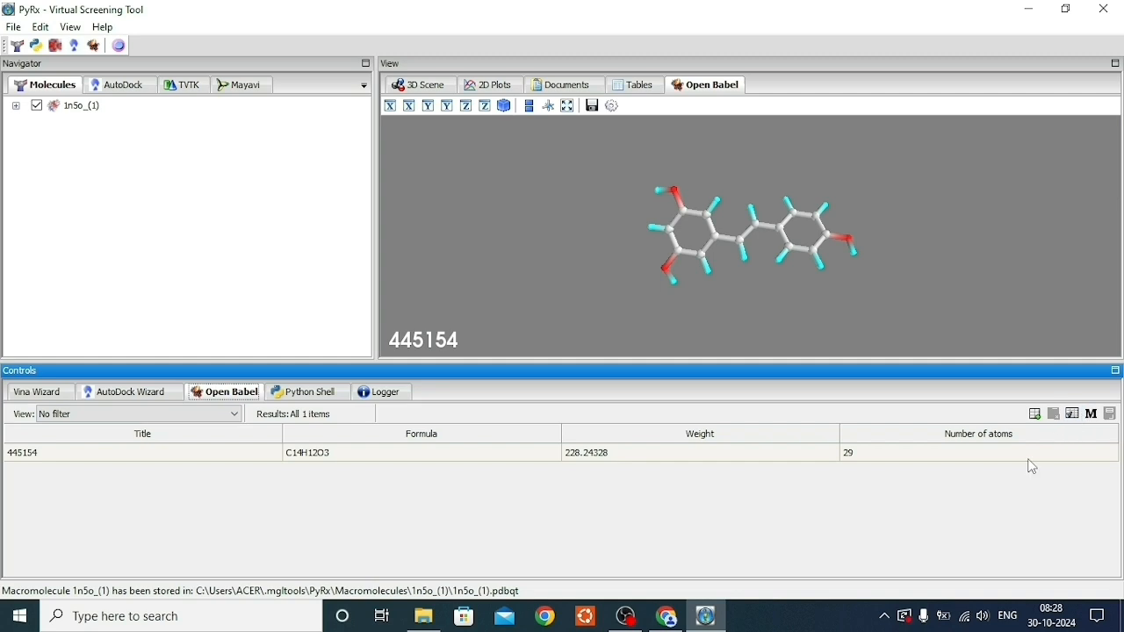
Add the imatinib and curcum ligands from the docking folder to the Open Babel list
{"action": "left_click", "coordinate": [1037, 413]}
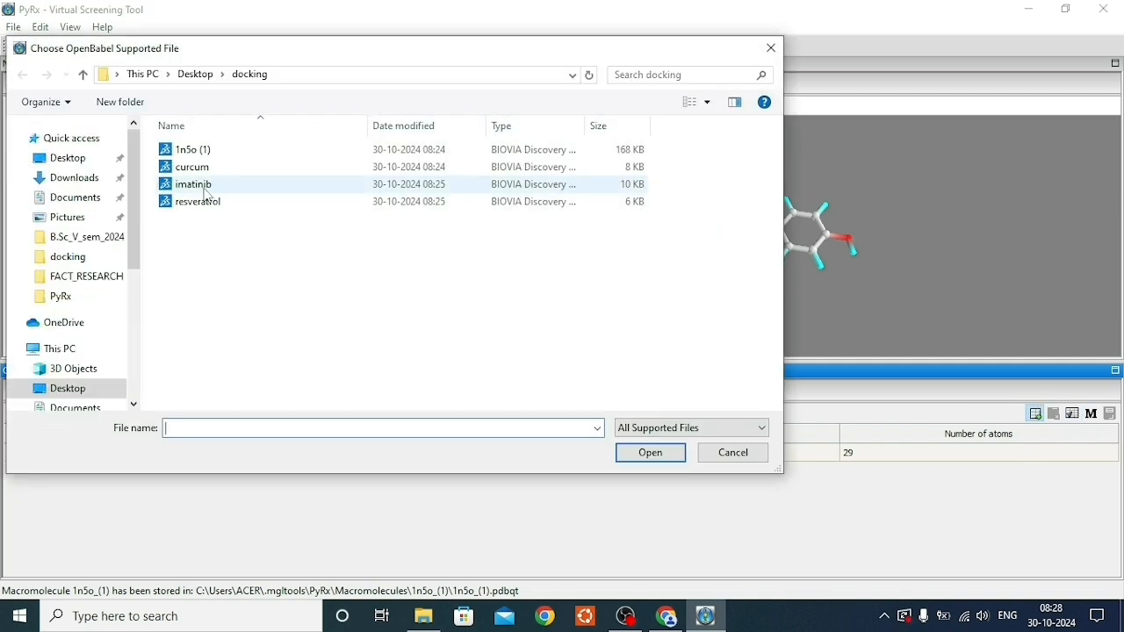
{"action": "left_click", "coordinate": [207, 194]}
{"action": "left_click", "coordinate": [637, 462]}
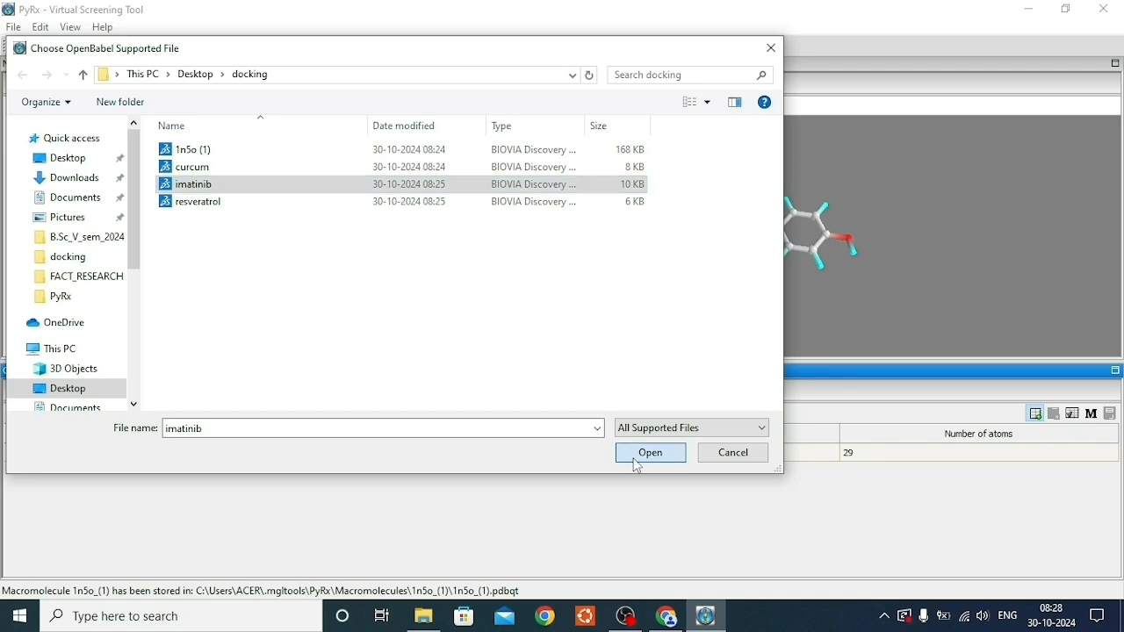
{"action": "left_click", "coordinate": [1036, 415]}
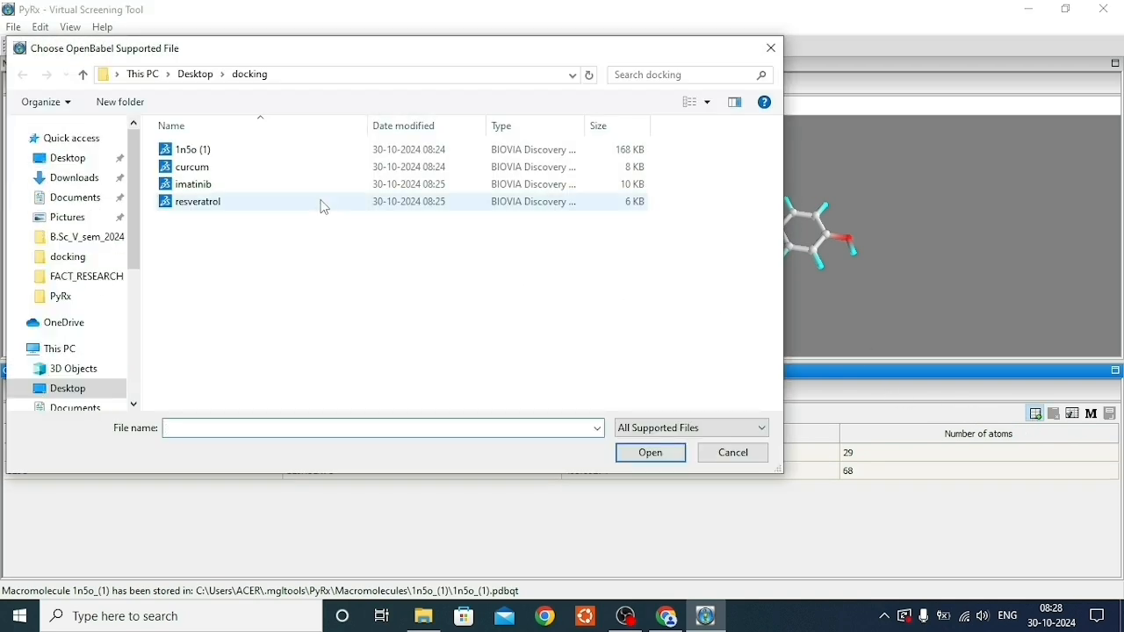
{"action": "left_click", "coordinate": [275, 172]}
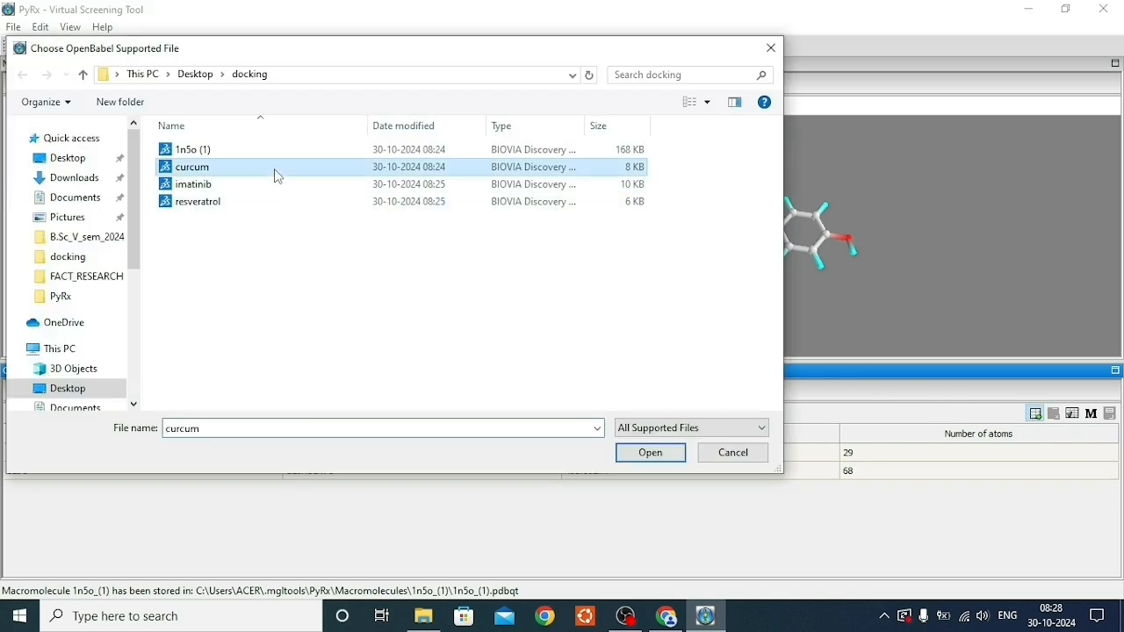
{"action": "left_click", "coordinate": [647, 454]}
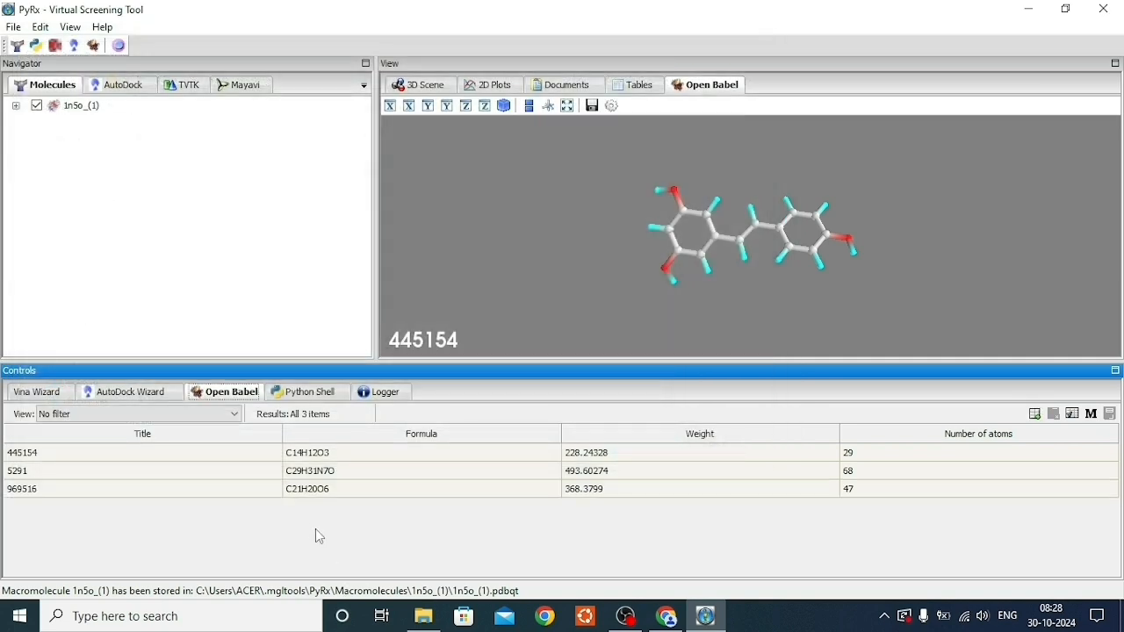
Energy-minimize all imported ligands and convert them all to AutoDock ligands in pdbqt format
{"action": "left_click", "coordinate": [388, 452]}
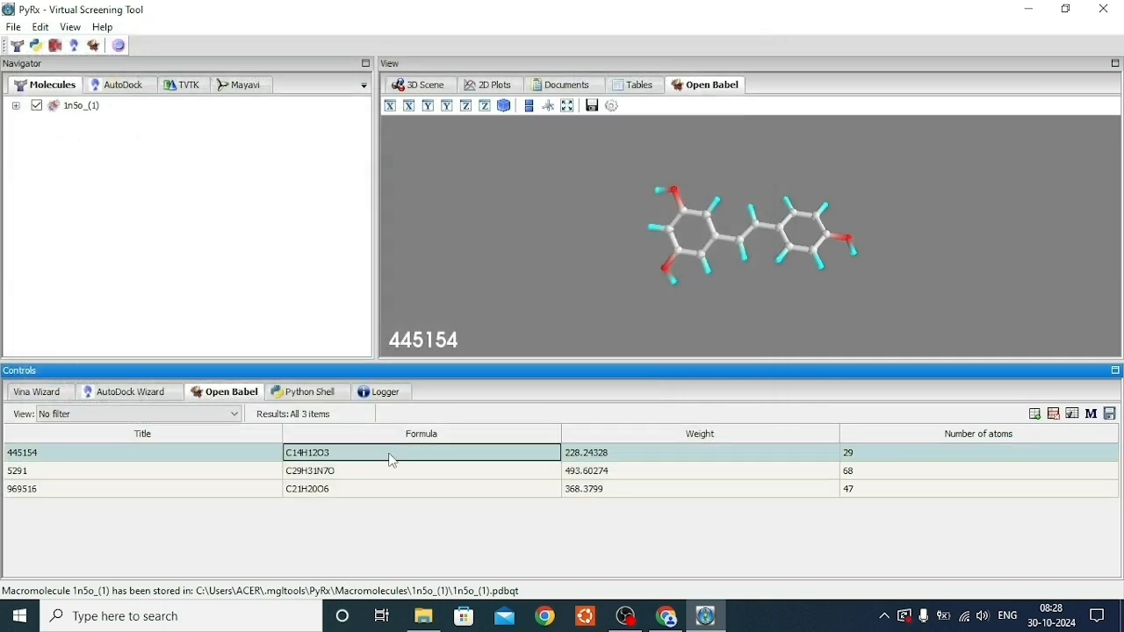
{"action": "right_click", "coordinate": [389, 454]}
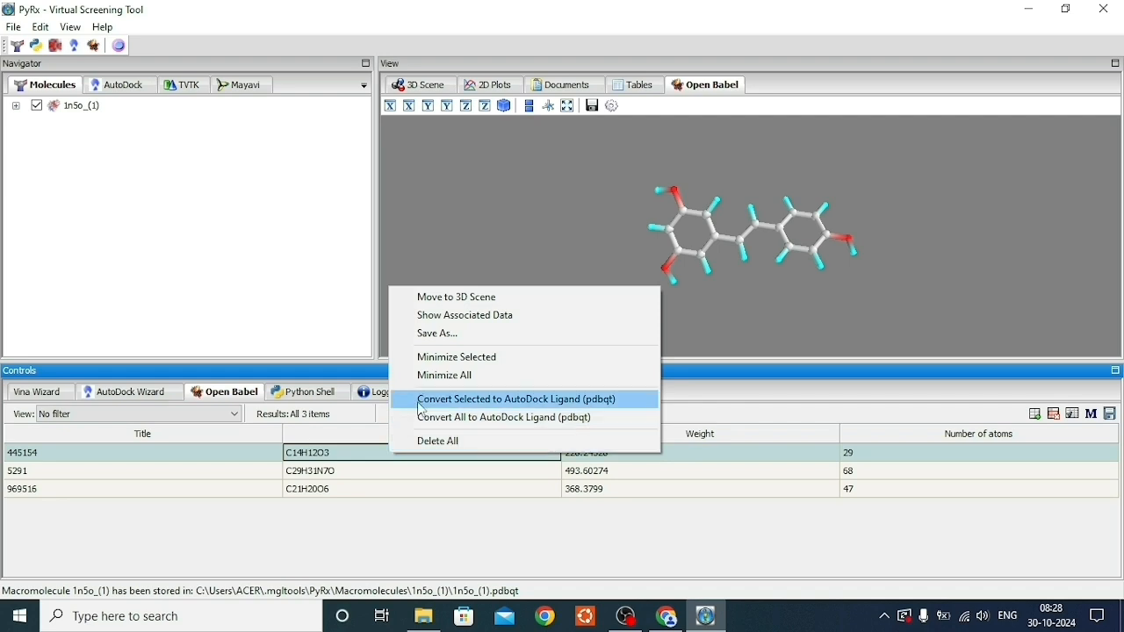
{"action": "left_click", "coordinate": [437, 379]}
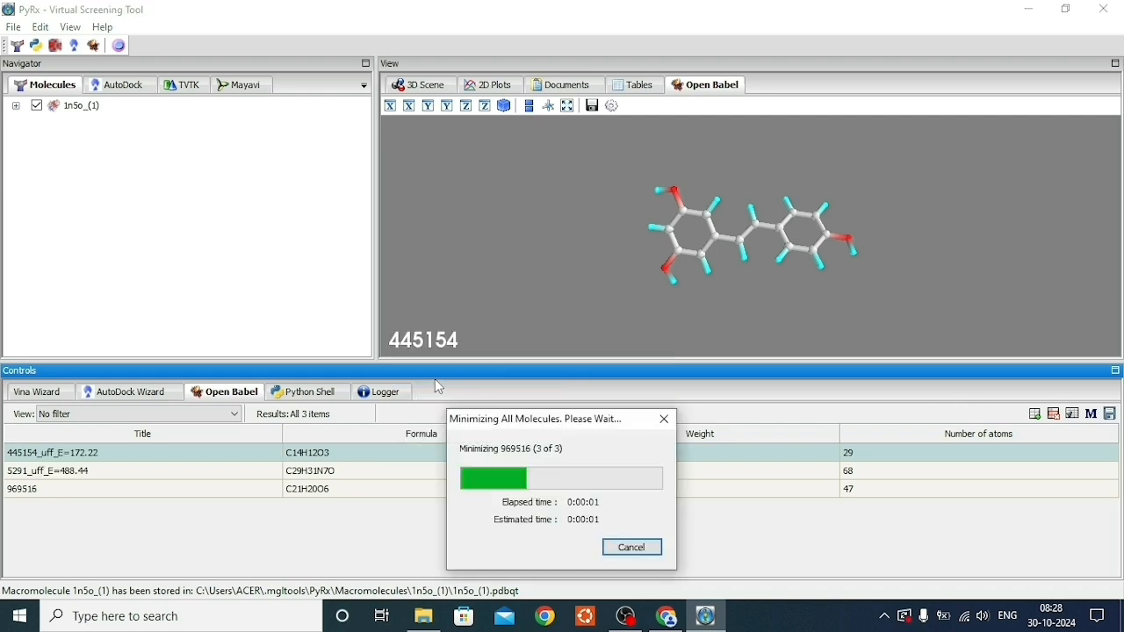
{"action": "right_click", "coordinate": [403, 463]}
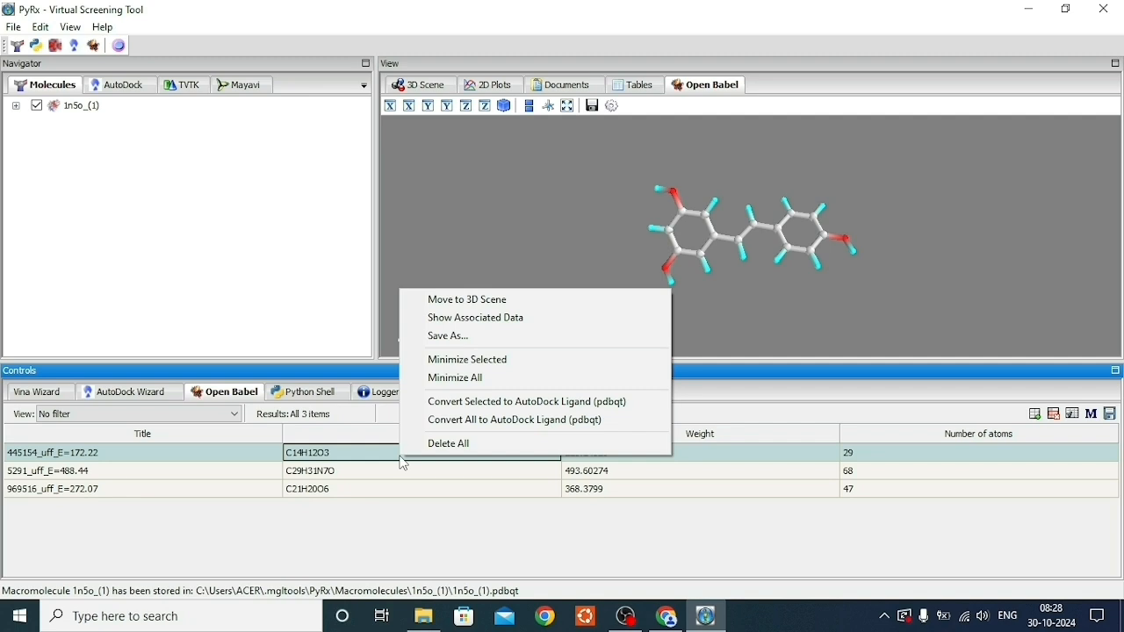
{"action": "left_click", "coordinate": [503, 421]}
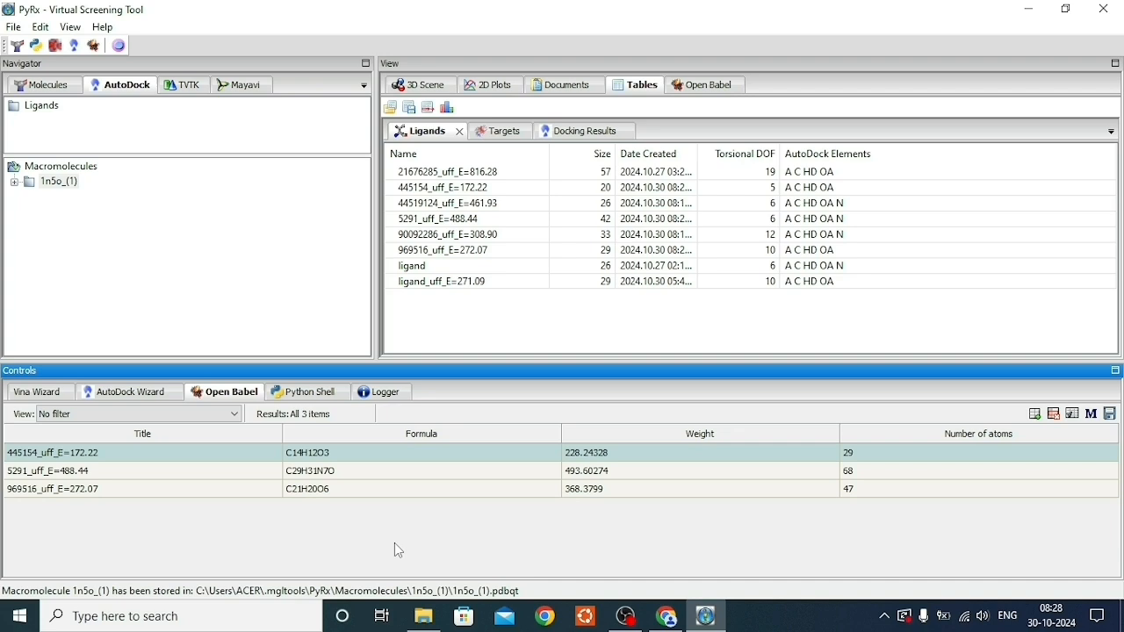
Open the Vina wizard and expand the Ligands folder in the AutoDock navigator to list the prepared pdbqt ligands
{"action": "left_click", "coordinate": [41, 398]}
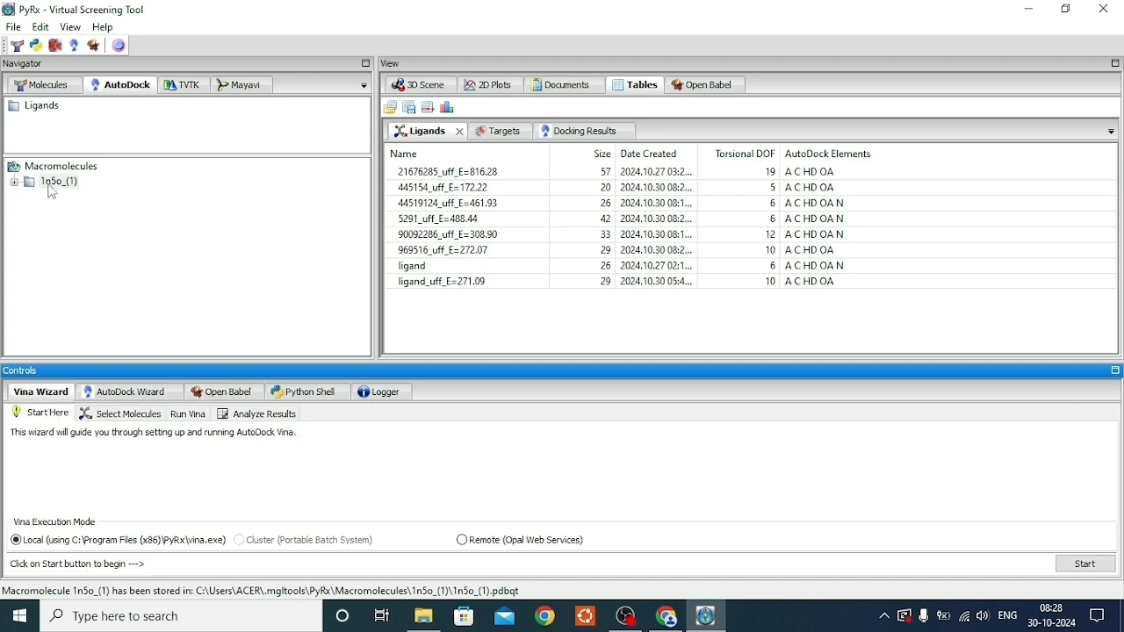
{"action": "left_click", "coordinate": [50, 88]}
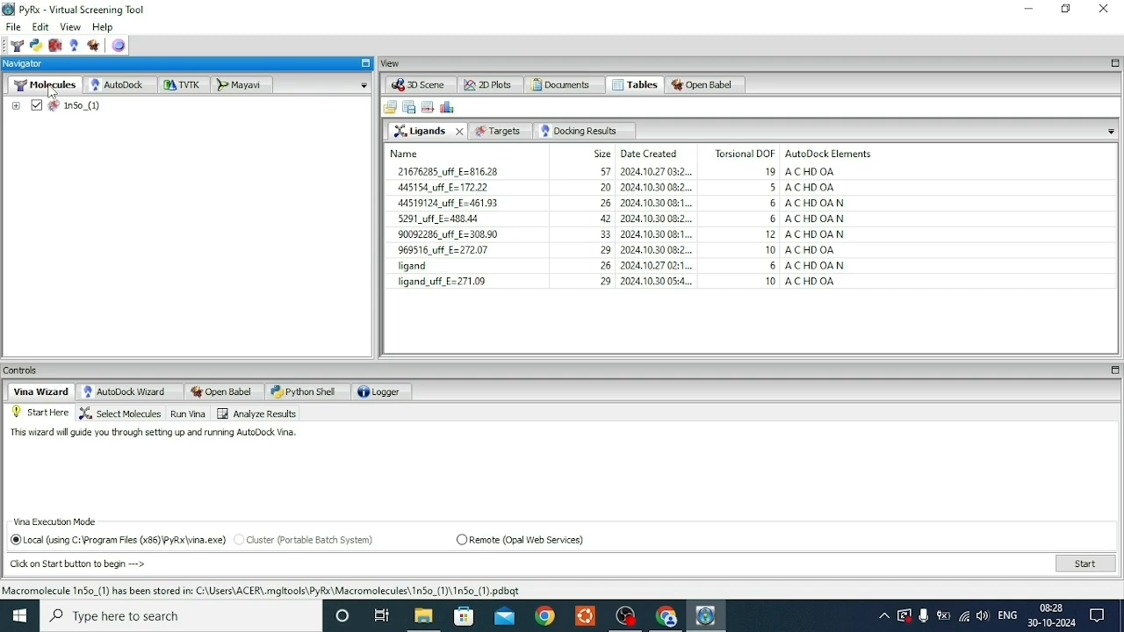
{"action": "left_click", "coordinate": [115, 87]}
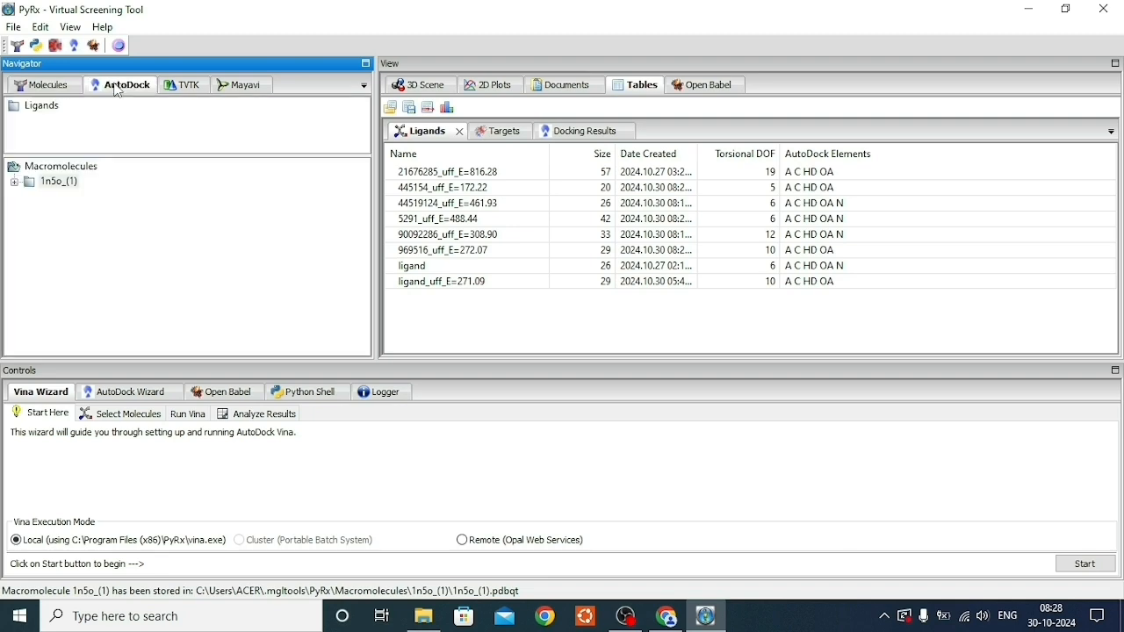
{"action": "left_click", "coordinate": [35, 107]}
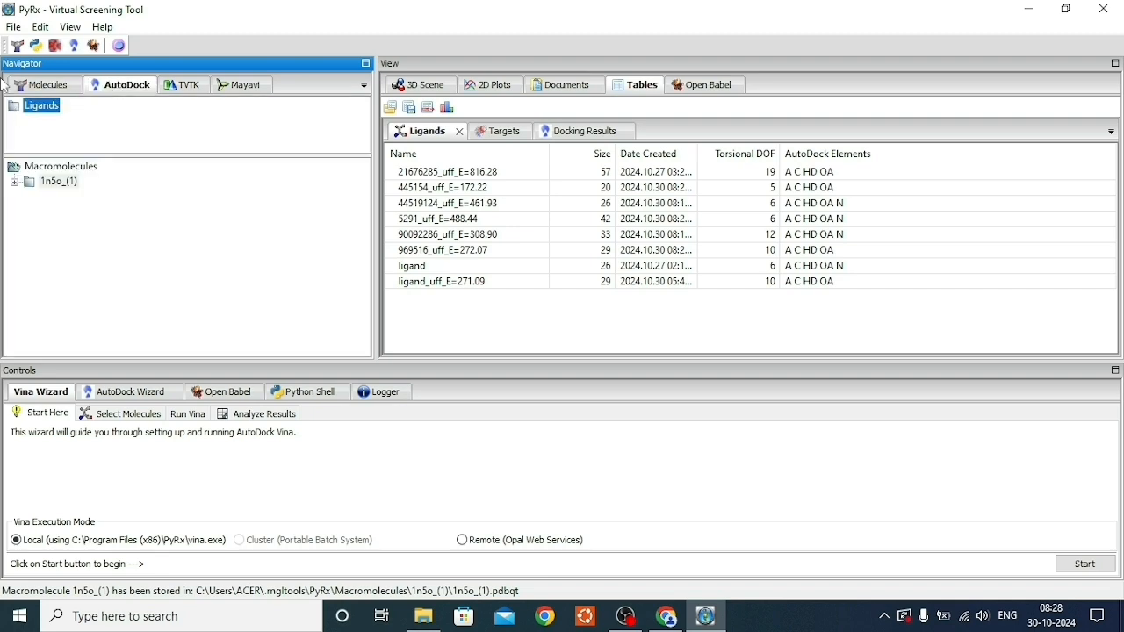
{"action": "left_click", "coordinate": [3, 84]}
{"action": "double_click", "coordinate": [16, 110]}
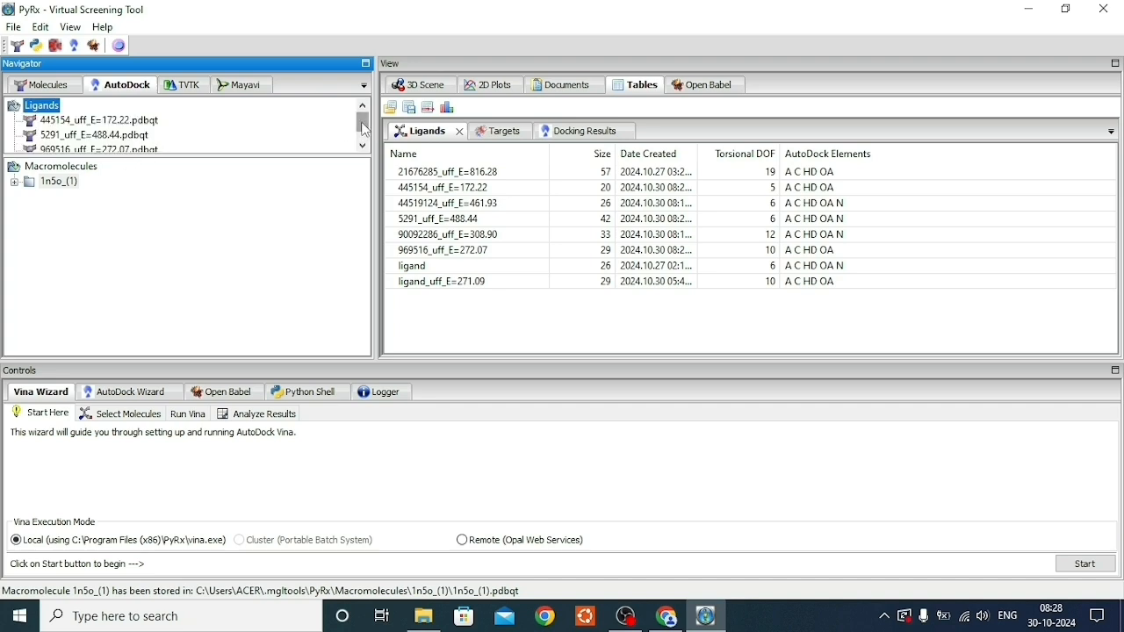
{"action": "scroll", "coordinate": [365, 128], "scroll_direction": "down", "scroll_amount": 1}
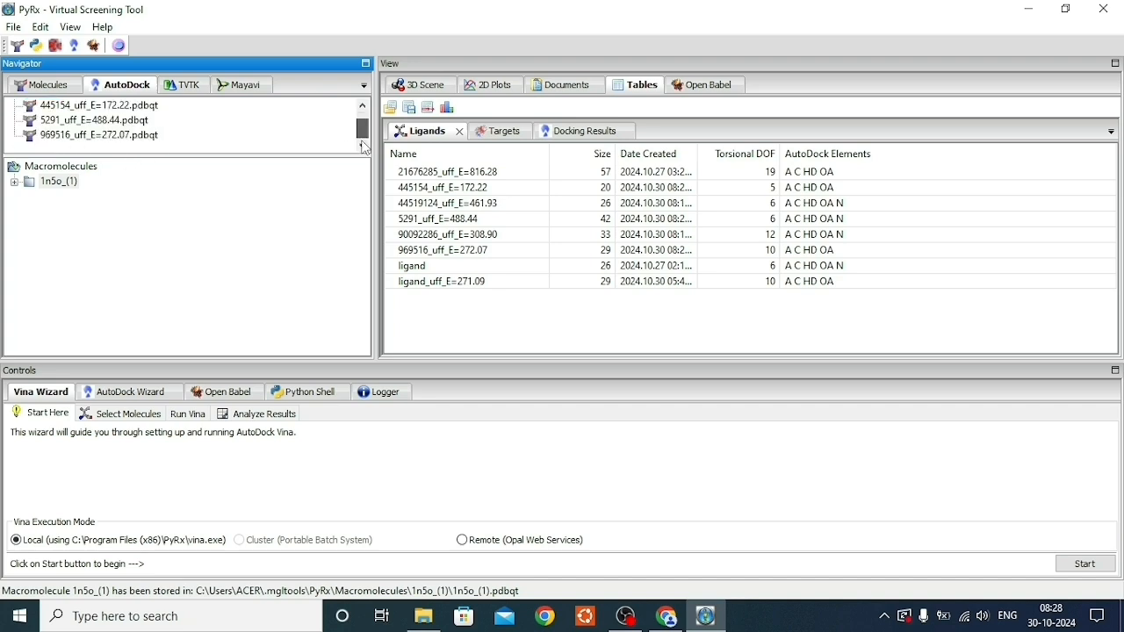
Select the three pdbqt ligands 445154, 5291 and 969516 together in the AutoDock ligand list
{"action": "left_click", "coordinate": [77, 140]}
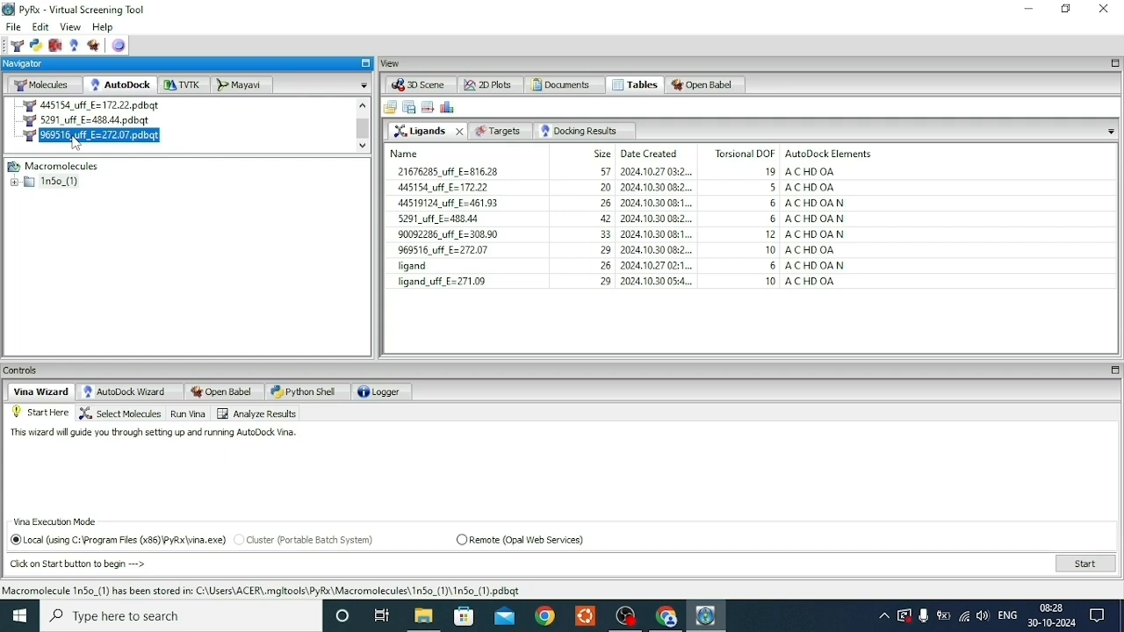
{"action": "key", "text": "shift+Up"}
{"action": "key", "text": "shift+Up"}
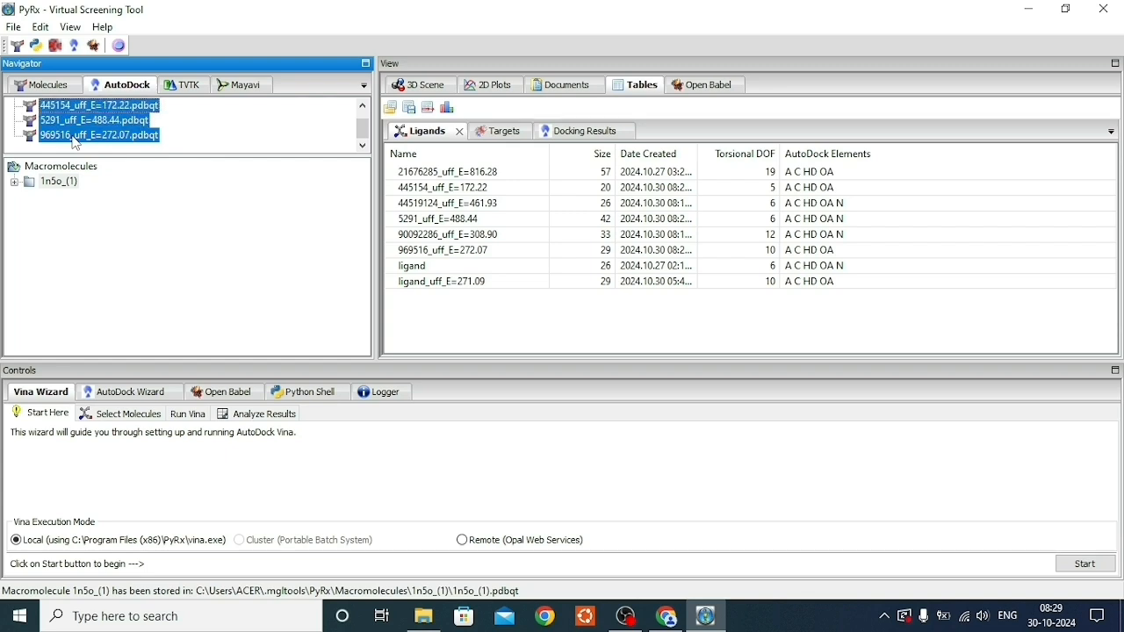
{"action": "left_click", "coordinate": [92, 239]}
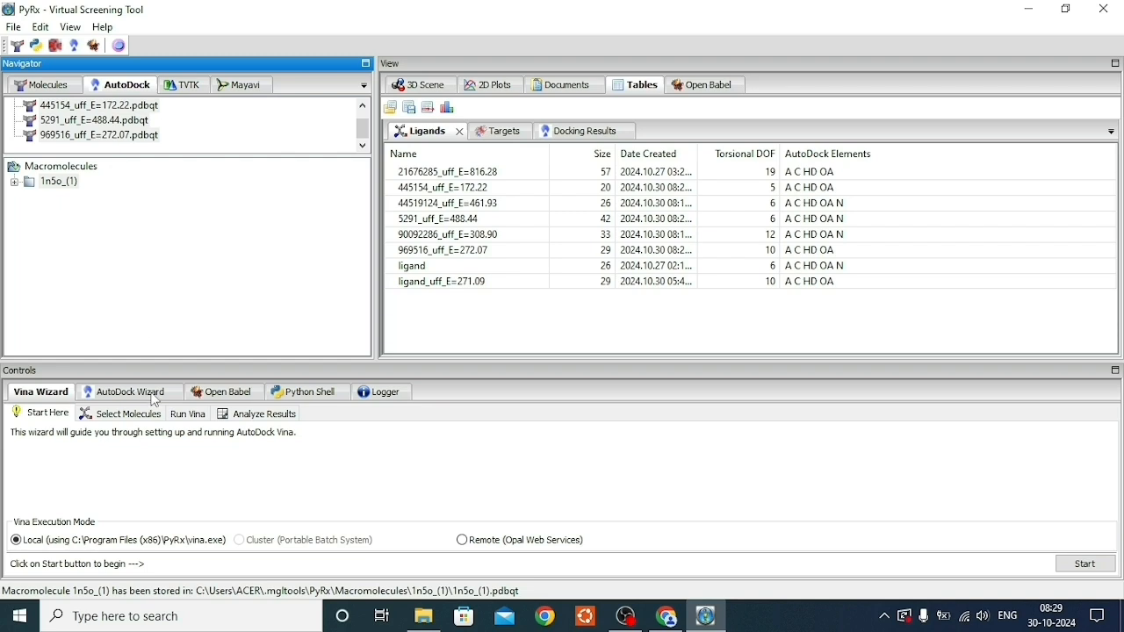
Start the Vina wizard in local mode and proceed to the search space with the three ligands and 1n5o_(1)
{"action": "left_click", "coordinate": [115, 401]}
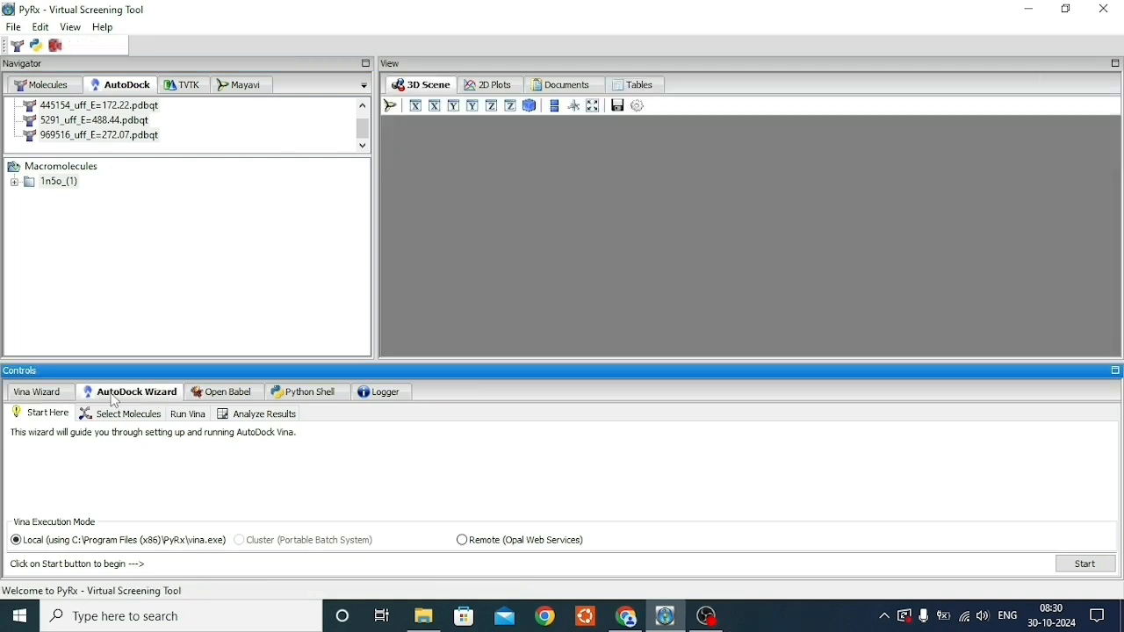
{"action": "left_click", "coordinate": [50, 402]}
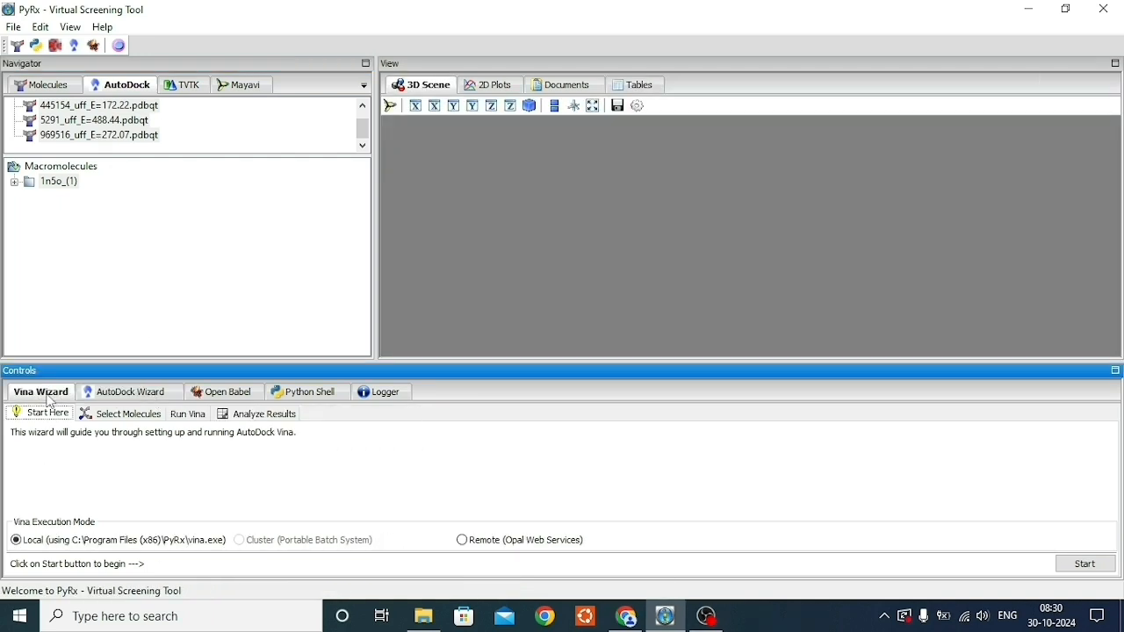
{"action": "left_click", "coordinate": [1070, 567]}
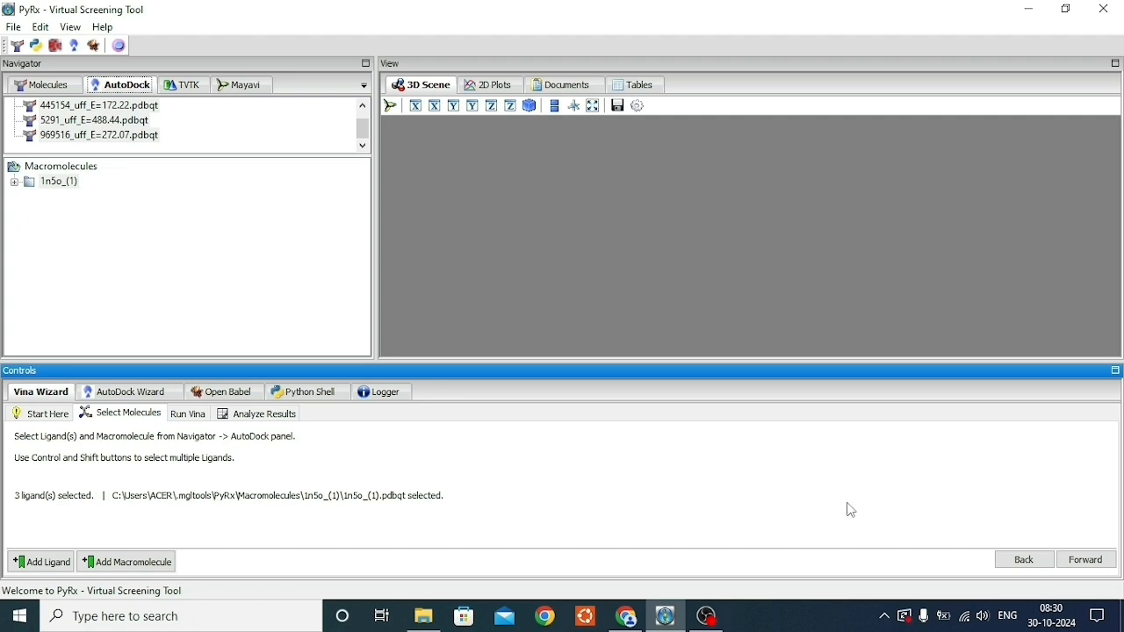
{"action": "left_click", "coordinate": [1087, 561]}
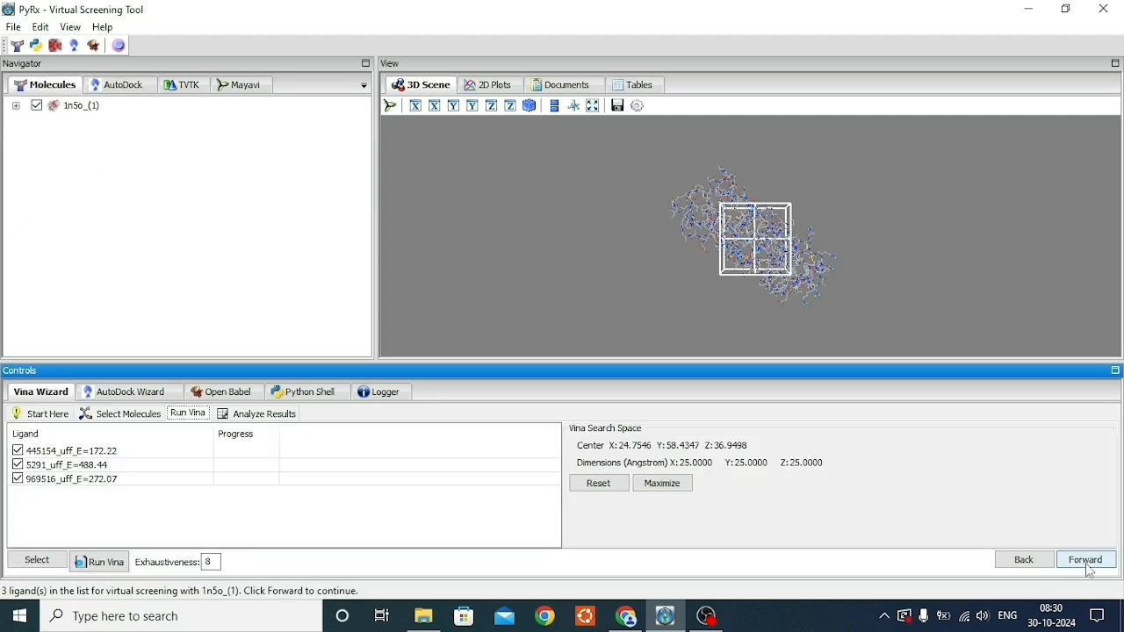
Activate the search box handles, show the 3D scene full screen, and stretch the box along its vertical axis around the protein
{"action": "left_click", "coordinate": [779, 225]}
{"action": "left_click_drag", "start_coordinate": [657, 231], "coordinate": [625, 239]}
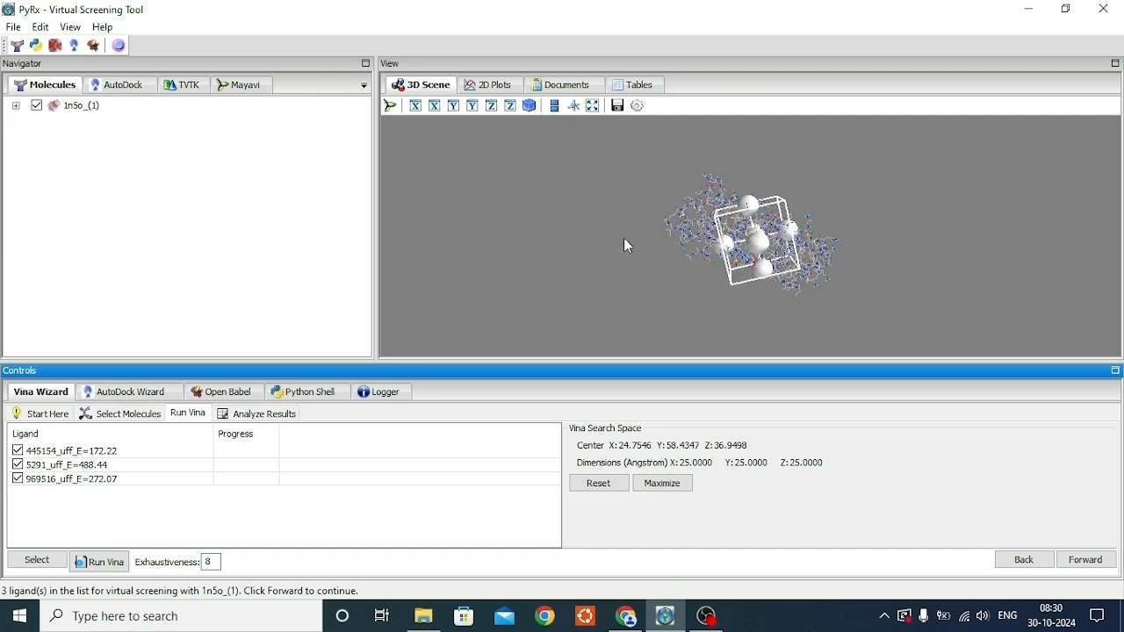
{"action": "left_click", "coordinate": [592, 107]}
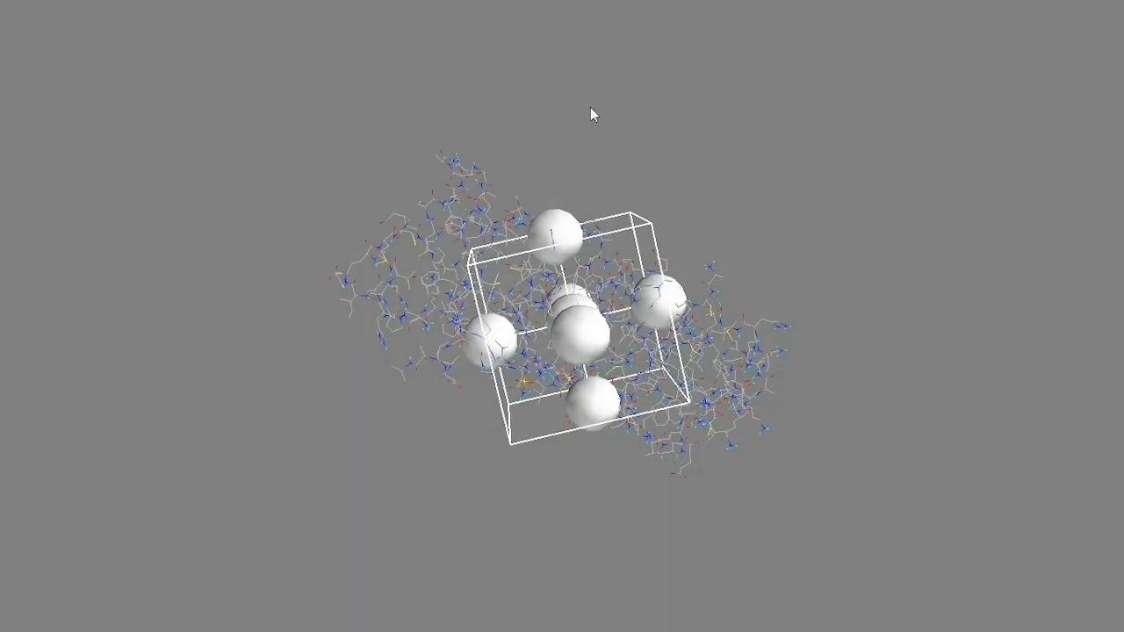
{"action": "left_click_drag", "start_coordinate": [345, 469], "coordinate": [487, 604]}
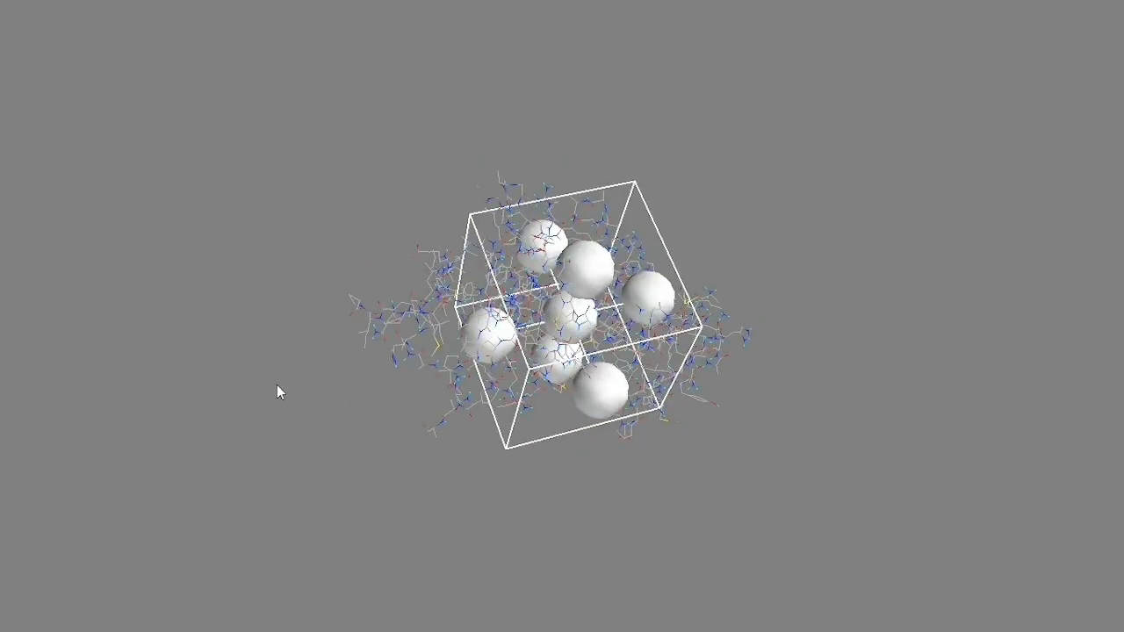
{"action": "left_click_drag", "start_coordinate": [278, 386], "coordinate": [382, 493]}
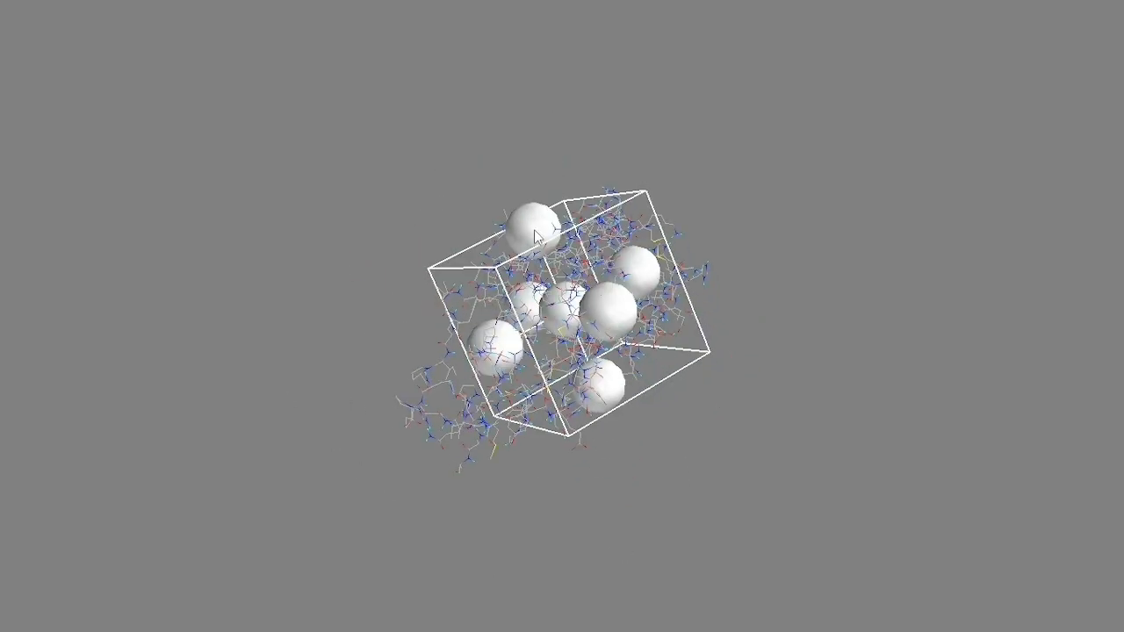
{"action": "left_click_drag", "start_coordinate": [535, 235], "coordinate": [483, 191]}
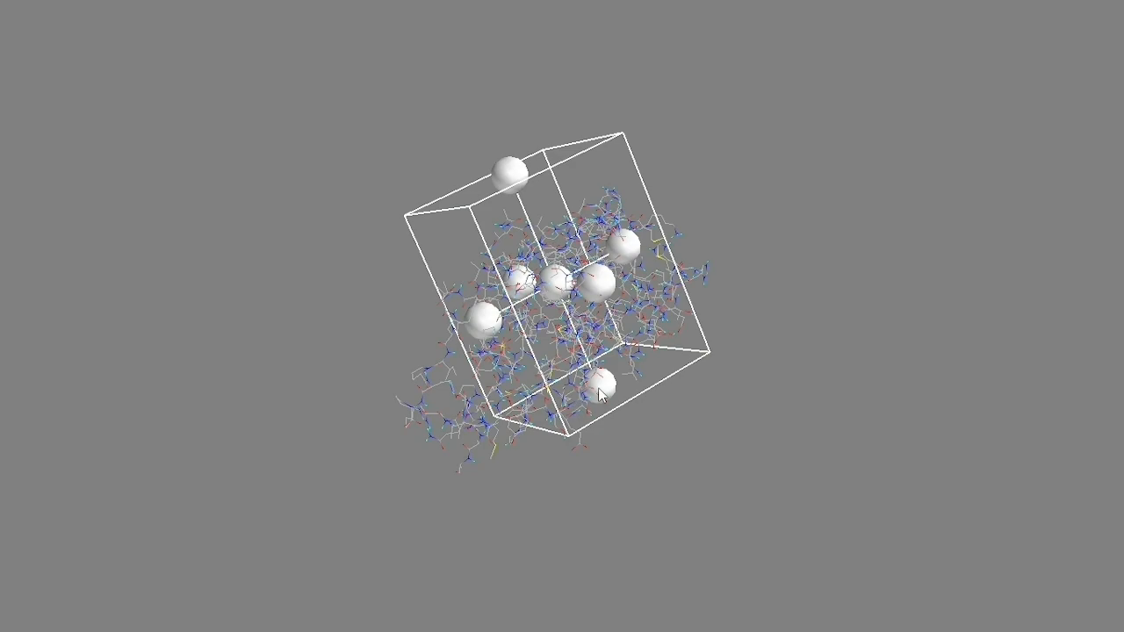
{"action": "left_click_drag", "start_coordinate": [601, 395], "coordinate": [613, 420]}
Widen the search box at two opposite side faces, pull one side slightly back in, and raise its upper face
{"action": "left_click_drag", "start_coordinate": [214, 345], "coordinate": [501, 358]}
{"action": "left_click_drag", "start_coordinate": [461, 295], "coordinate": [343, 294]}
{"action": "left_click_drag", "start_coordinate": [648, 308], "coordinate": [763, 331]}
{"action": "left_click_drag", "start_coordinate": [372, 286], "coordinate": [423, 296]}
{"action": "left_click_drag", "start_coordinate": [239, 355], "coordinate": [259, 566]}
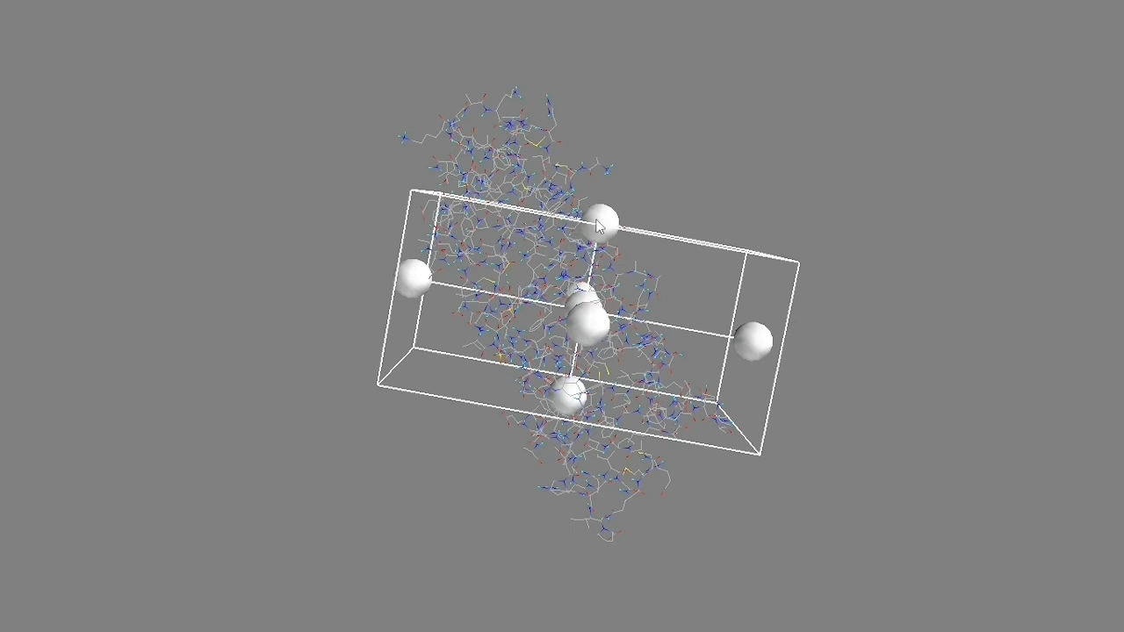
{"action": "left_click_drag", "start_coordinate": [601, 211], "coordinate": [584, 176]}
{"action": "left_click", "coordinate": [585, 290]}
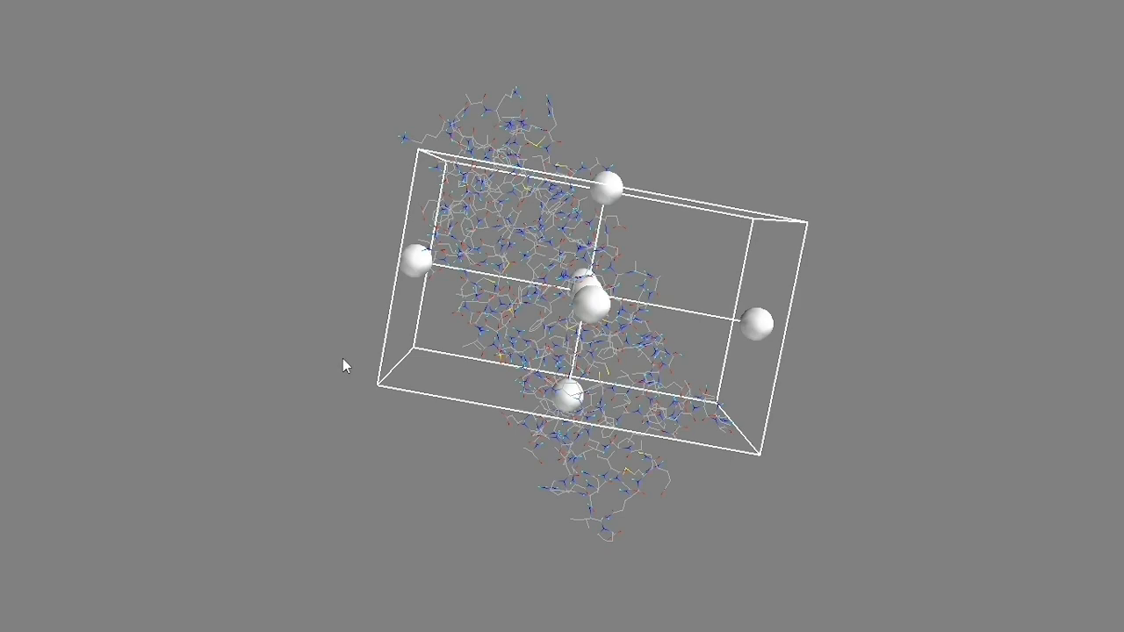
Reposition the search box on the protein and extend its upper, lower and one side face to enclose more of the structure
{"action": "left_click_drag", "start_coordinate": [343, 366], "coordinate": [418, 439]}
{"action": "left_click_drag", "start_coordinate": [593, 299], "coordinate": [562, 274]}
{"action": "left_click_drag", "start_coordinate": [709, 307], "coordinate": [704, 336]}
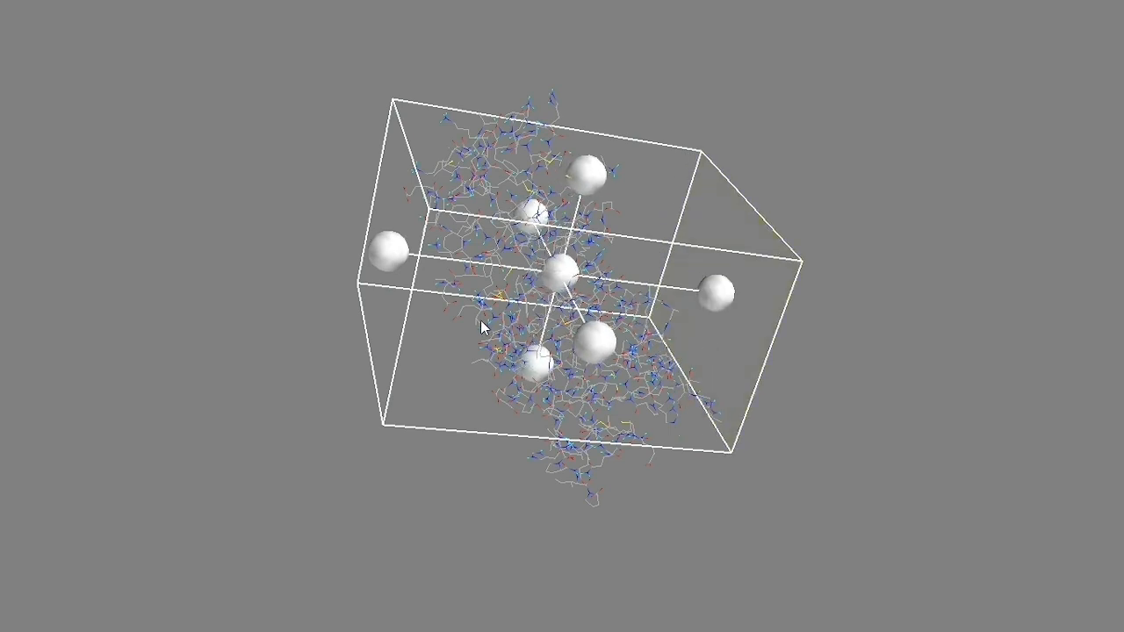
{"action": "left_click_drag", "start_coordinate": [563, 272], "coordinate": [577, 274]}
{"action": "left_click_drag", "start_coordinate": [593, 182], "coordinate": [603, 138]}
{"action": "left_click_drag", "start_coordinate": [551, 368], "coordinate": [529, 446]}
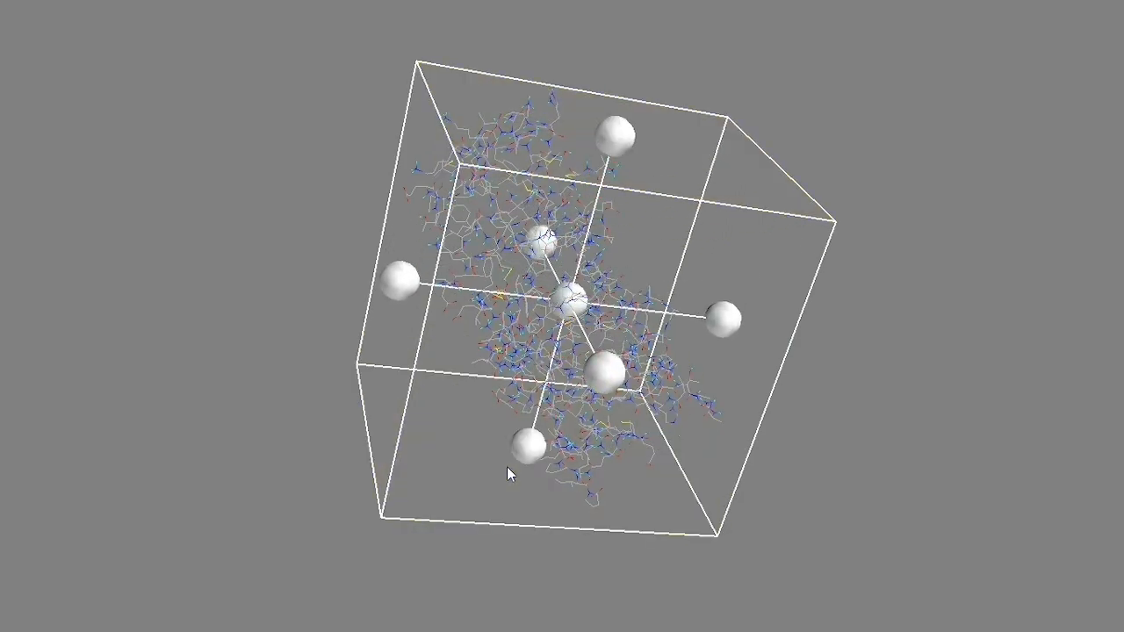
{"action": "left_click_drag", "start_coordinate": [206, 404], "coordinate": [364, 372]}
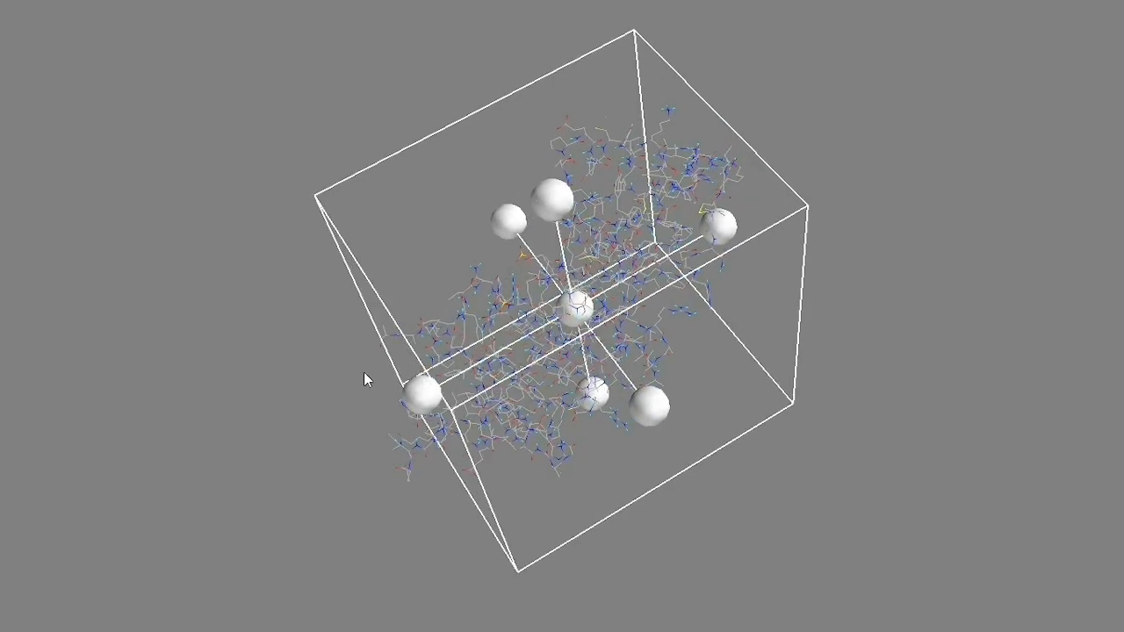
{"action": "left_click_drag", "start_coordinate": [432, 405], "coordinate": [377, 436]}
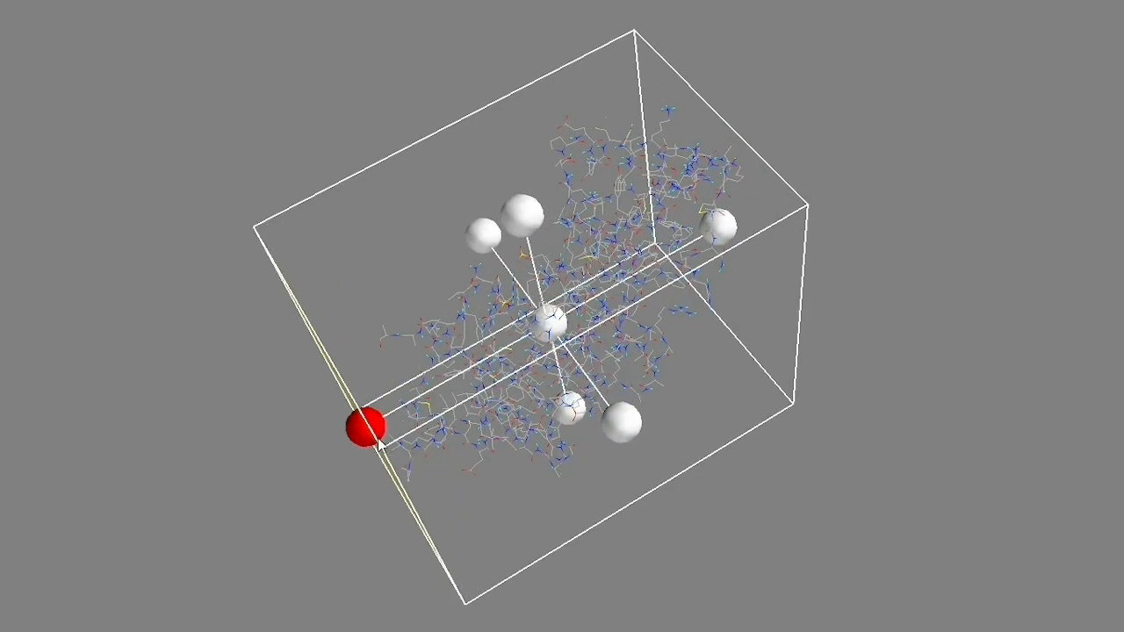
Shift the whole search box over the protein and move one side face outward past the structure's edge
{"action": "left_click_drag", "start_coordinate": [849, 246], "coordinate": [400, 294]}
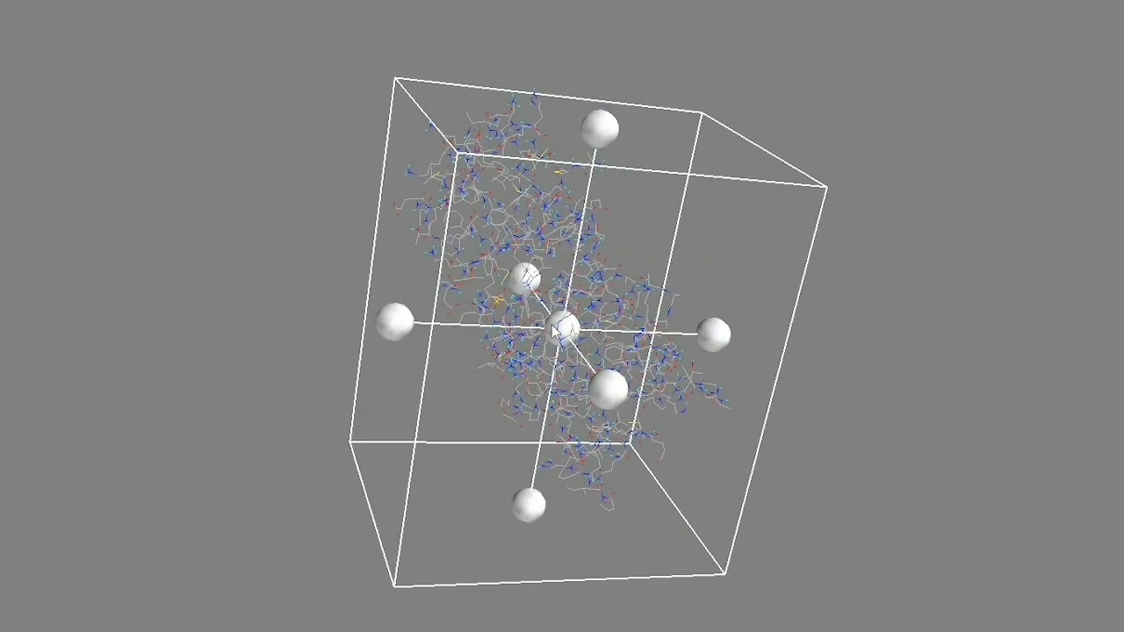
{"action": "left_click_drag", "start_coordinate": [554, 328], "coordinate": [498, 347]}
{"action": "left_click_drag", "start_coordinate": [493, 332], "coordinate": [562, 321]}
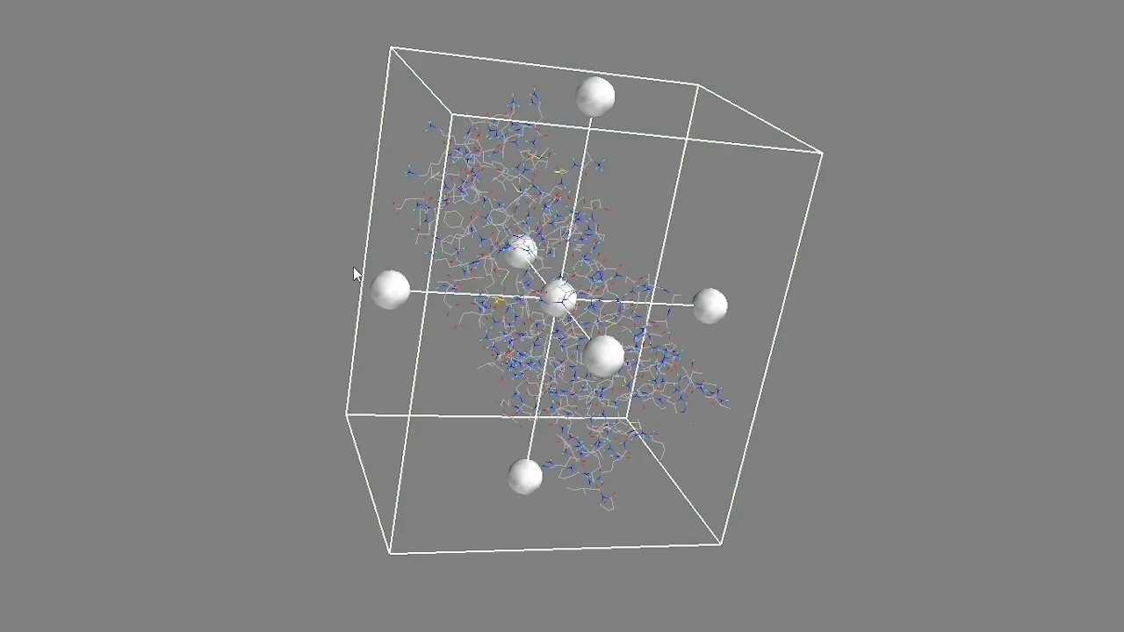
{"action": "left_click_drag", "start_coordinate": [254, 260], "coordinate": [755, 482]}
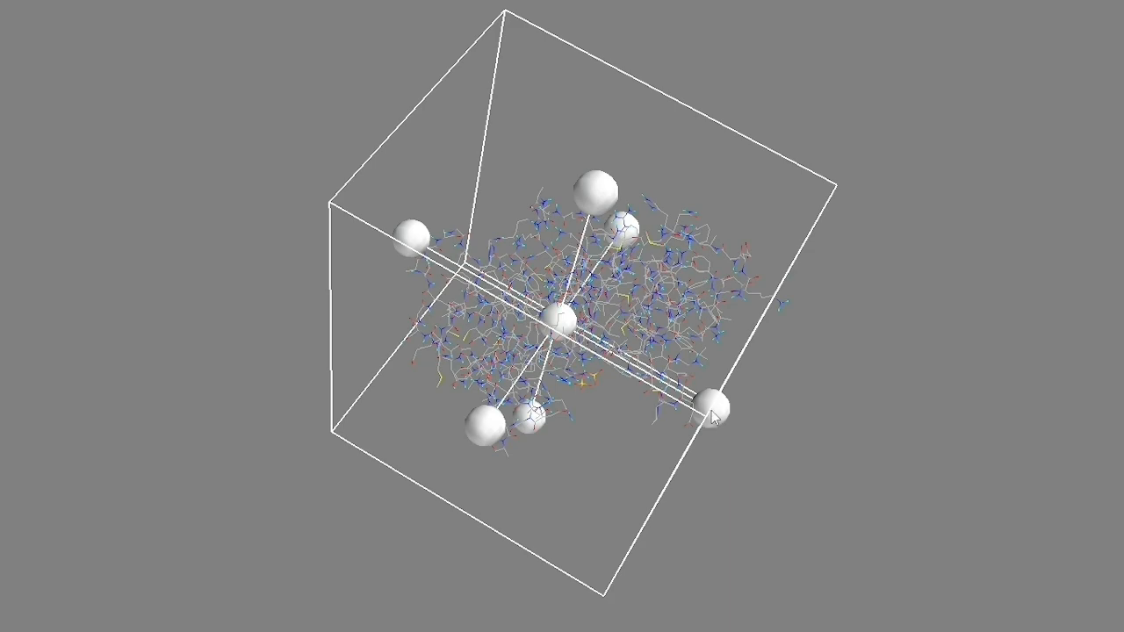
{"action": "left_click_drag", "start_coordinate": [714, 418], "coordinate": [737, 423]}
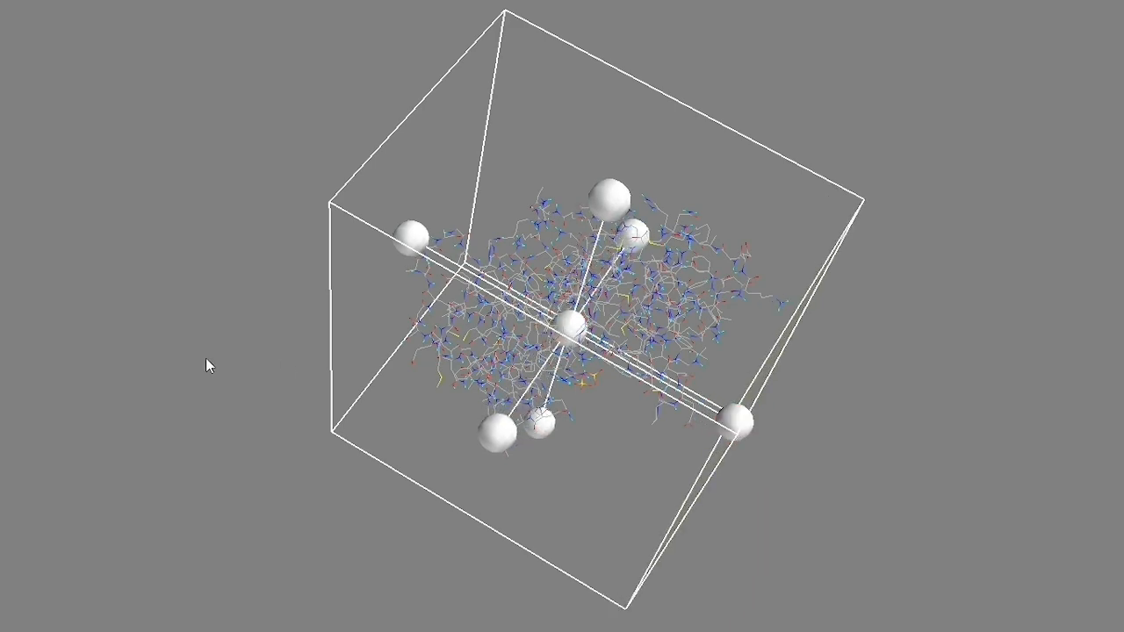
Nudge the remaining faces outward so the search space measures about 59.4 × 54.9 × 41.1 Å, and leave the full-screen view
{"action": "left_click_drag", "start_coordinate": [206, 359], "coordinate": [296, 358]}
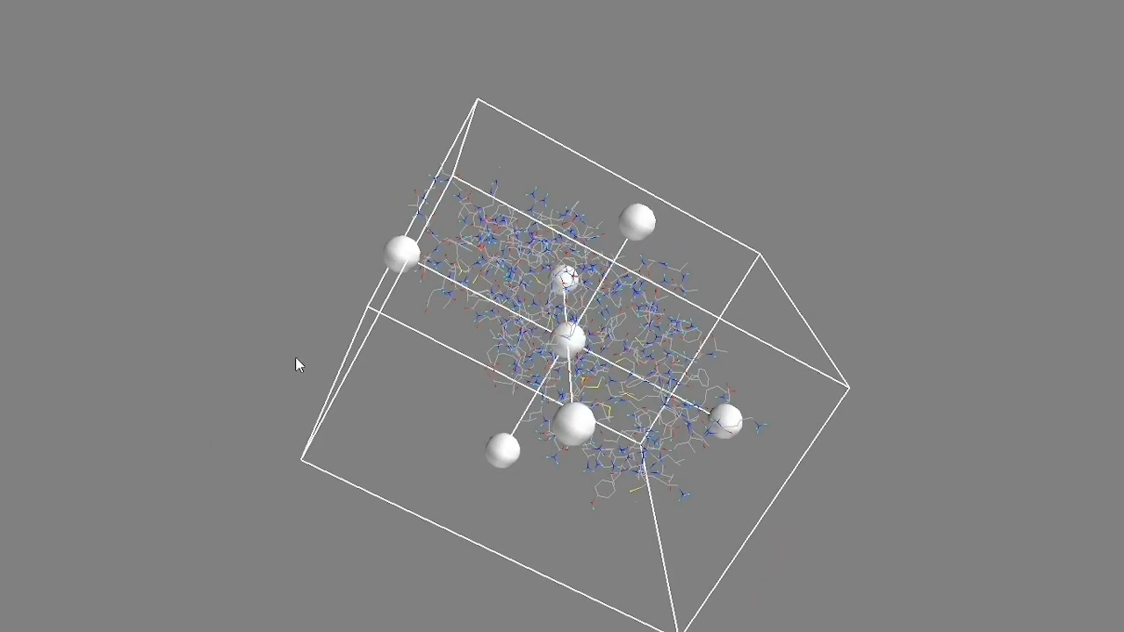
{"action": "left_click_drag", "start_coordinate": [401, 253], "coordinate": [391, 248]}
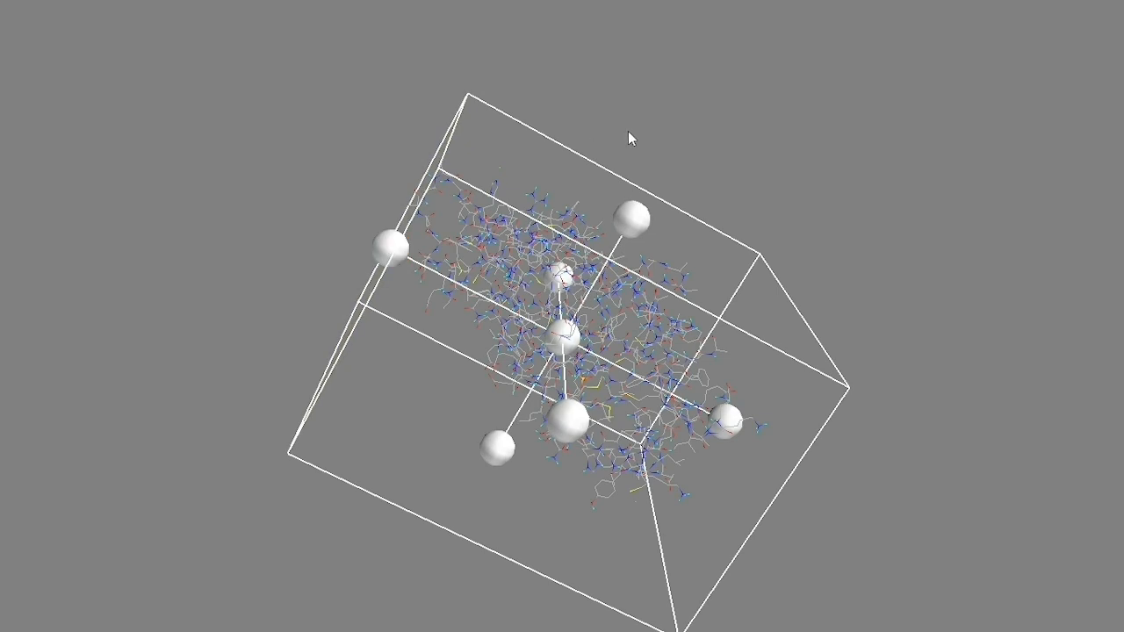
{"action": "left_click_drag", "start_coordinate": [632, 218], "coordinate": [637, 209]}
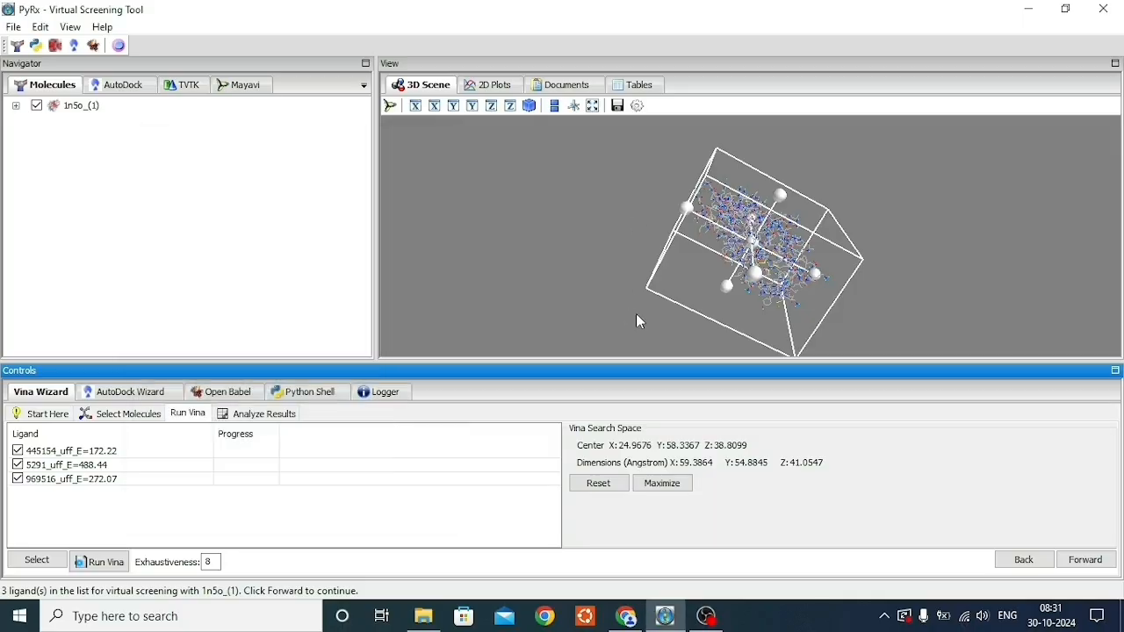
{"action": "left_click_drag", "start_coordinate": [643, 319], "coordinate": [702, 272]}
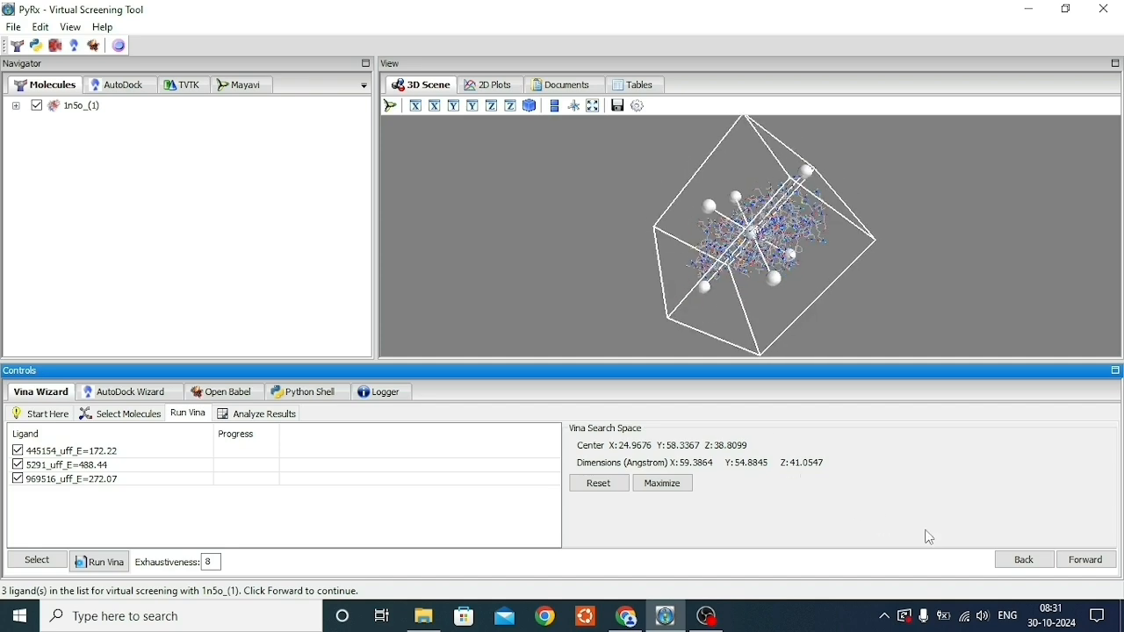
Run the Vina docking of the three ligands against 1n5o_(1) with exhaustiveness 8 and review the binding affinity table
{"action": "left_click", "coordinate": [1079, 563]}
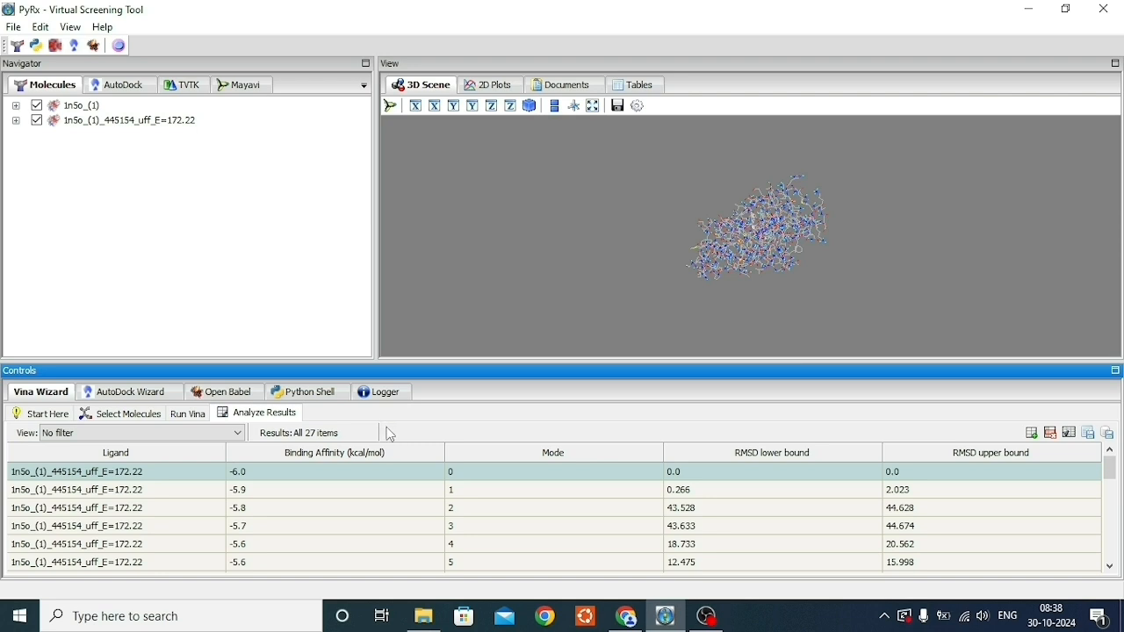
{"action": "scroll", "coordinate": [488, 518], "scroll_direction": "down", "scroll_amount": 2}
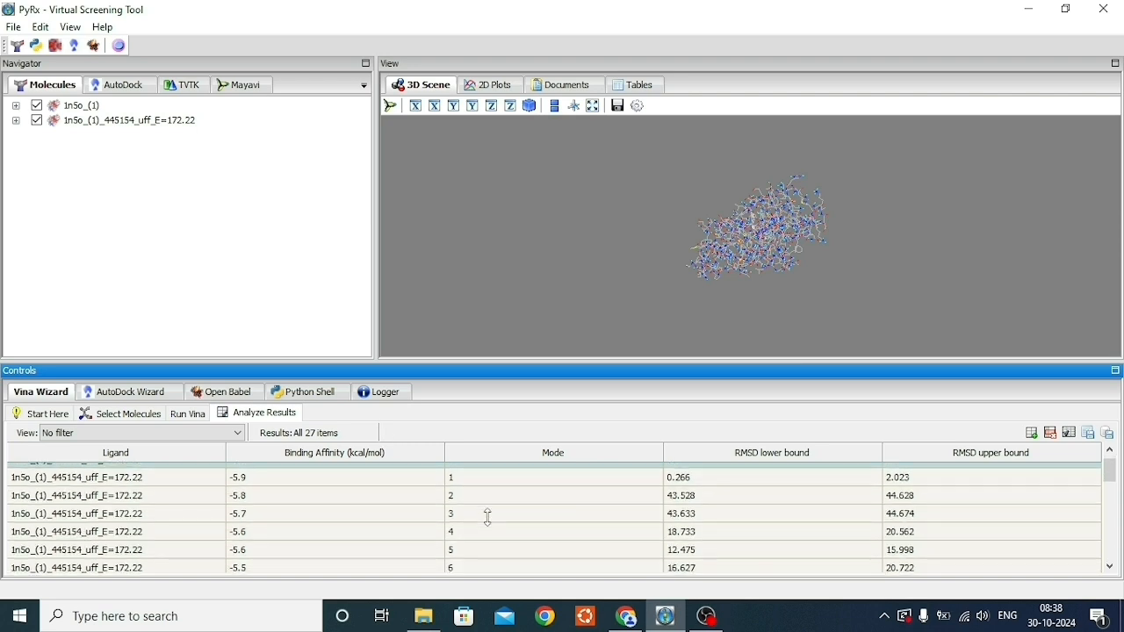
{"action": "left_click_drag", "start_coordinate": [796, 220], "coordinate": [893, 269]}
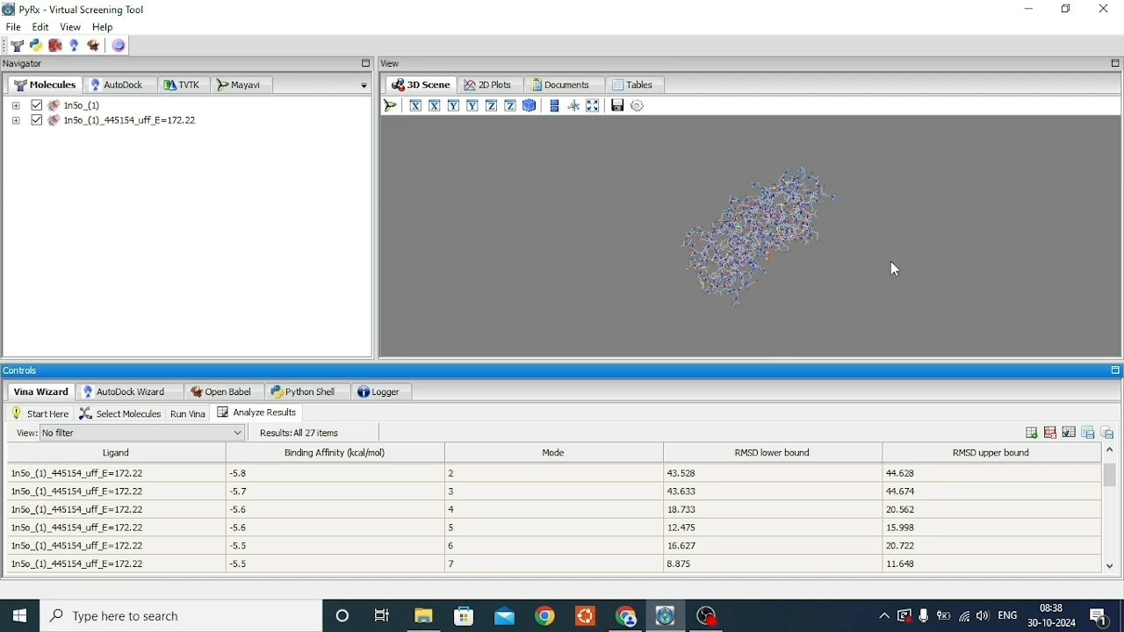
Inspect modes 2 to 6 of ligand 445154 against the rotated protein, and read through the binding affinities of the other ligands
{"action": "left_click", "coordinate": [252, 477]}
{"action": "left_click_drag", "start_coordinate": [719, 235], "coordinate": [880, 246]}
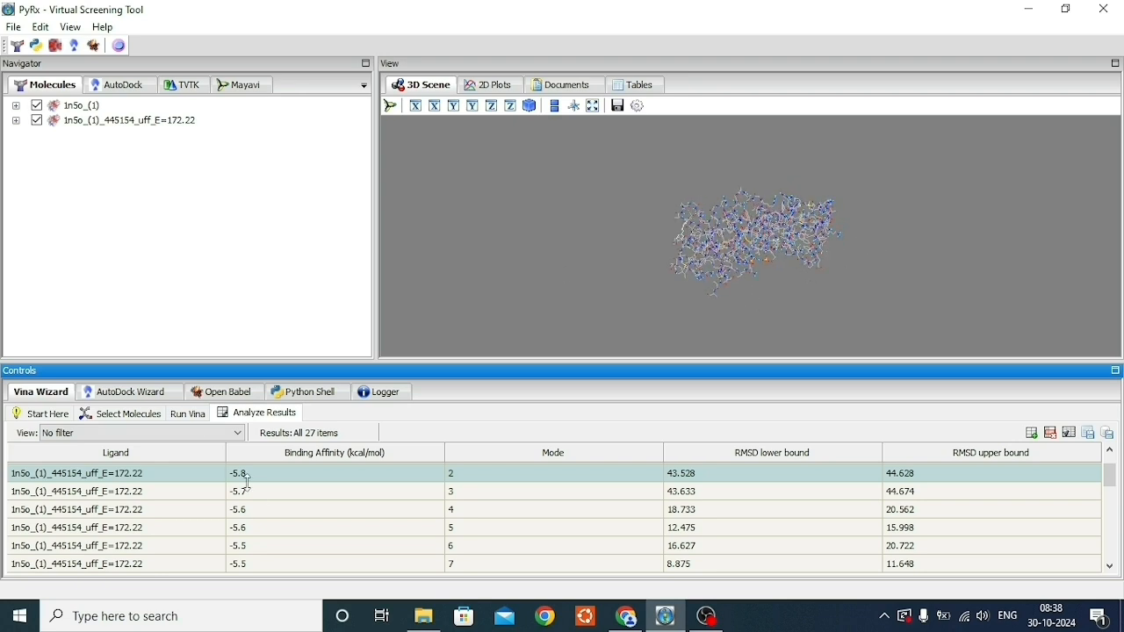
{"action": "left_click", "coordinate": [270, 494]}
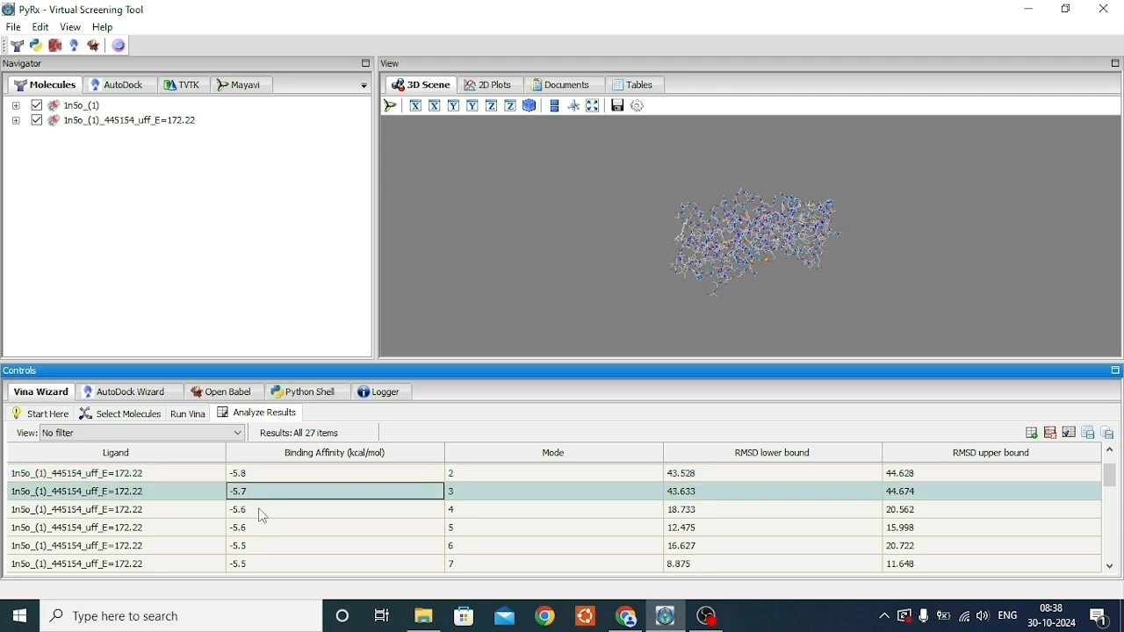
{"action": "left_click", "coordinate": [259, 514]}
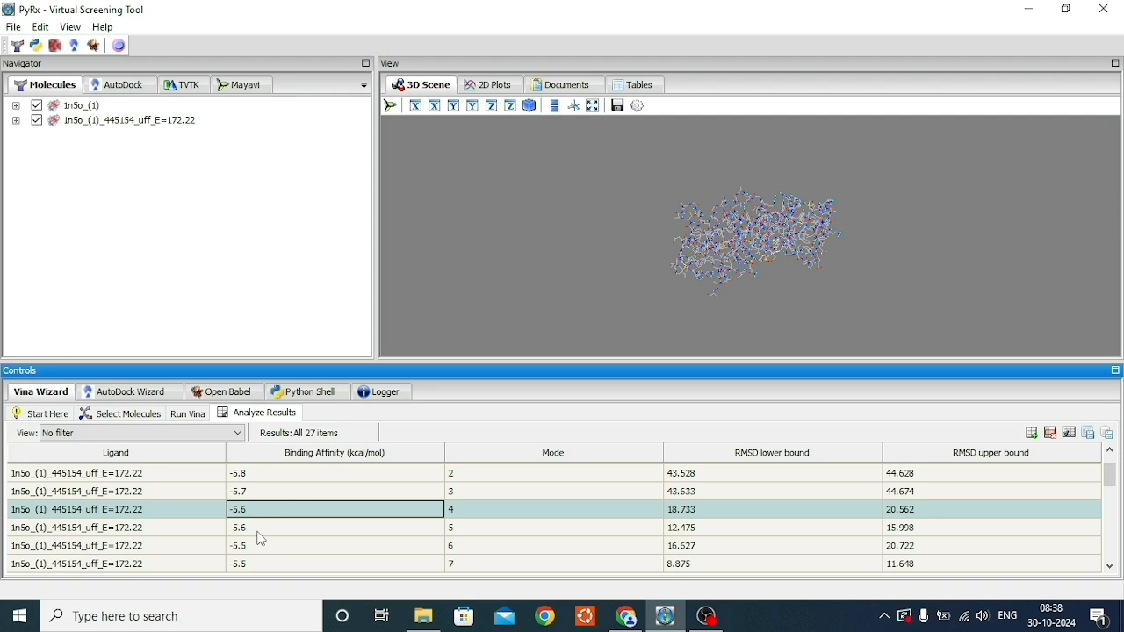
{"action": "left_click", "coordinate": [259, 531]}
{"action": "left_click", "coordinate": [259, 548]}
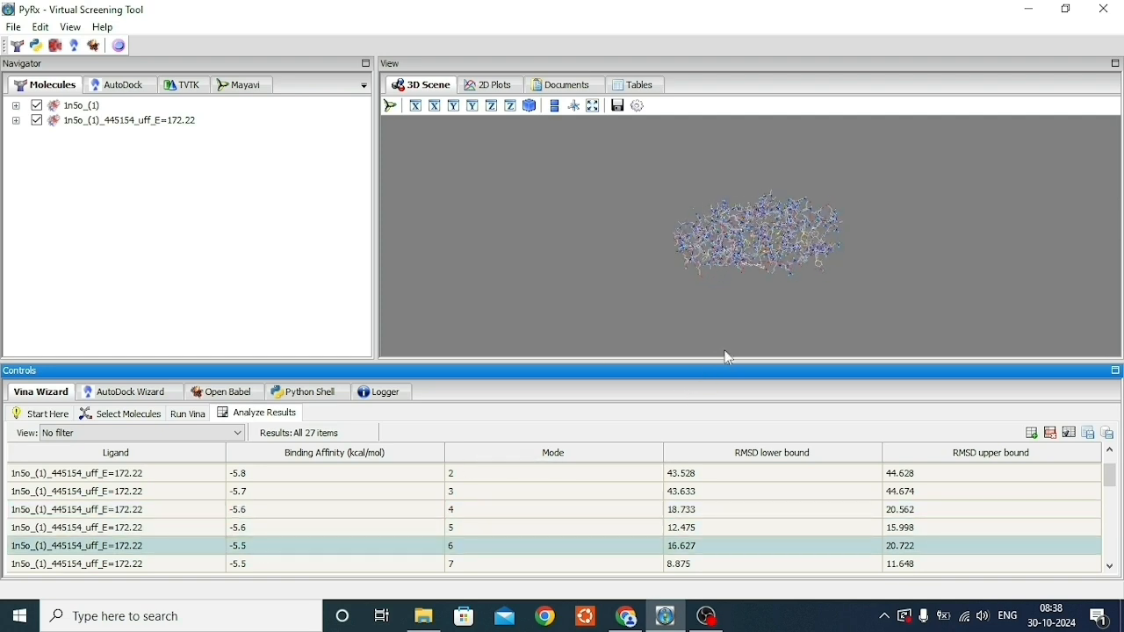
{"action": "left_click_drag", "start_coordinate": [761, 263], "coordinate": [752, 215]}
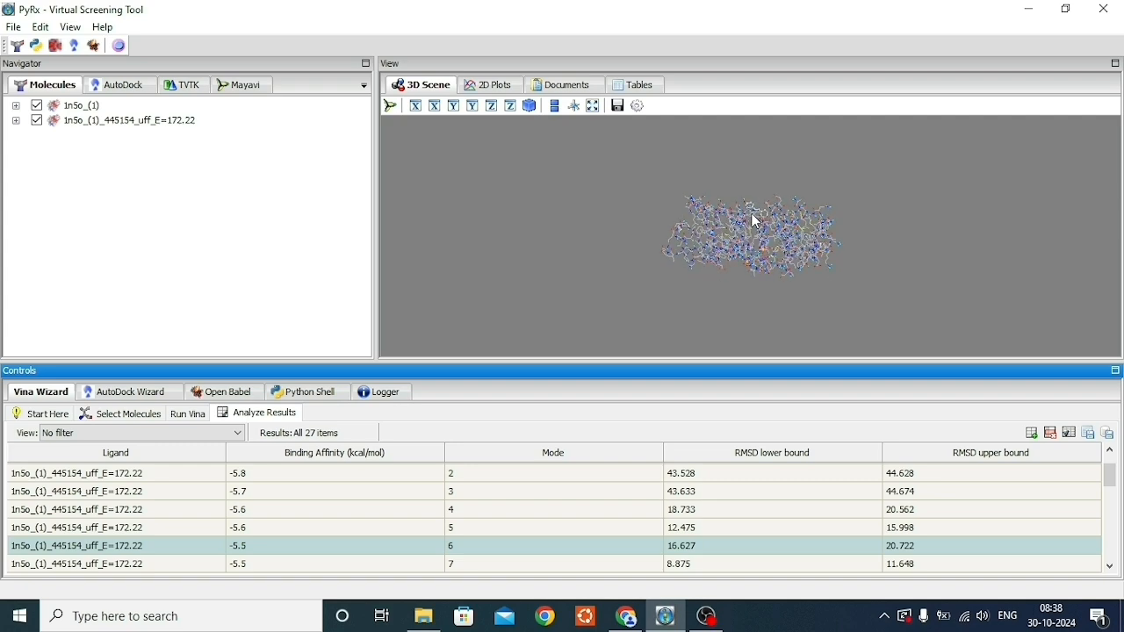
{"action": "scroll", "coordinate": [299, 537], "scroll_direction": "down", "scroll_amount": 4}
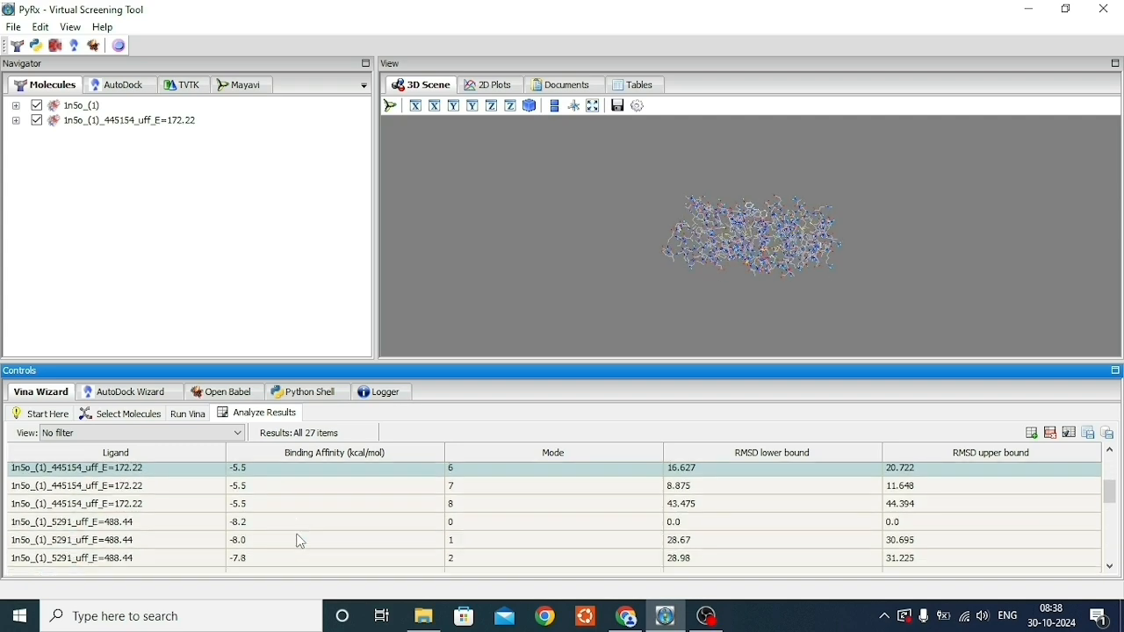
{"action": "scroll", "coordinate": [300, 542], "scroll_direction": "down", "scroll_amount": 3}
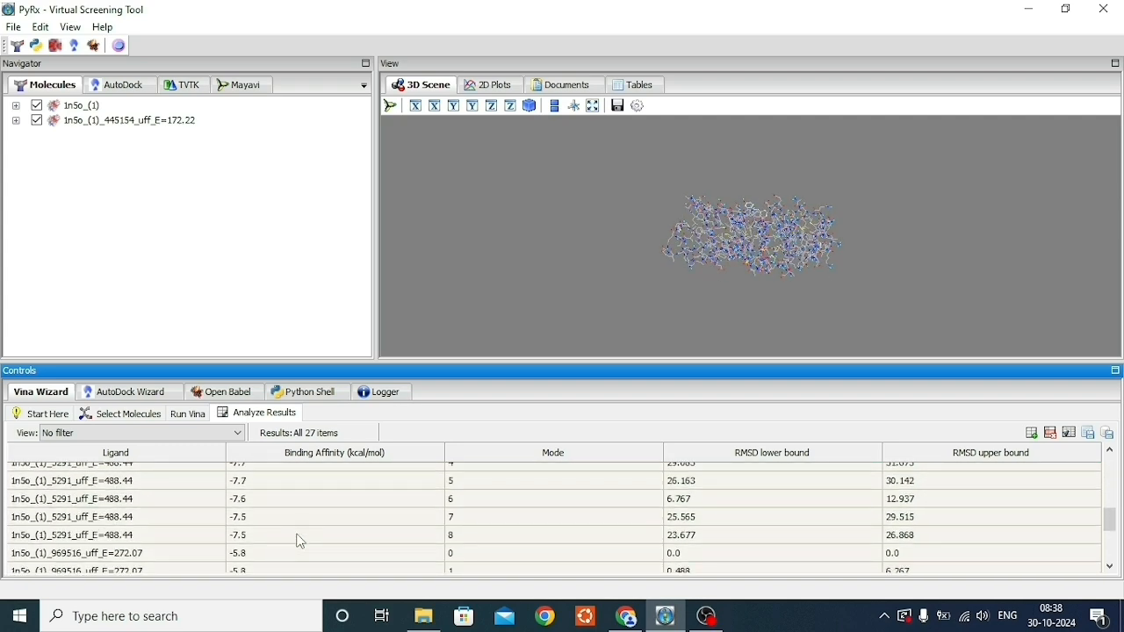
{"action": "scroll", "coordinate": [300, 541], "scroll_direction": "up", "scroll_amount": 3}
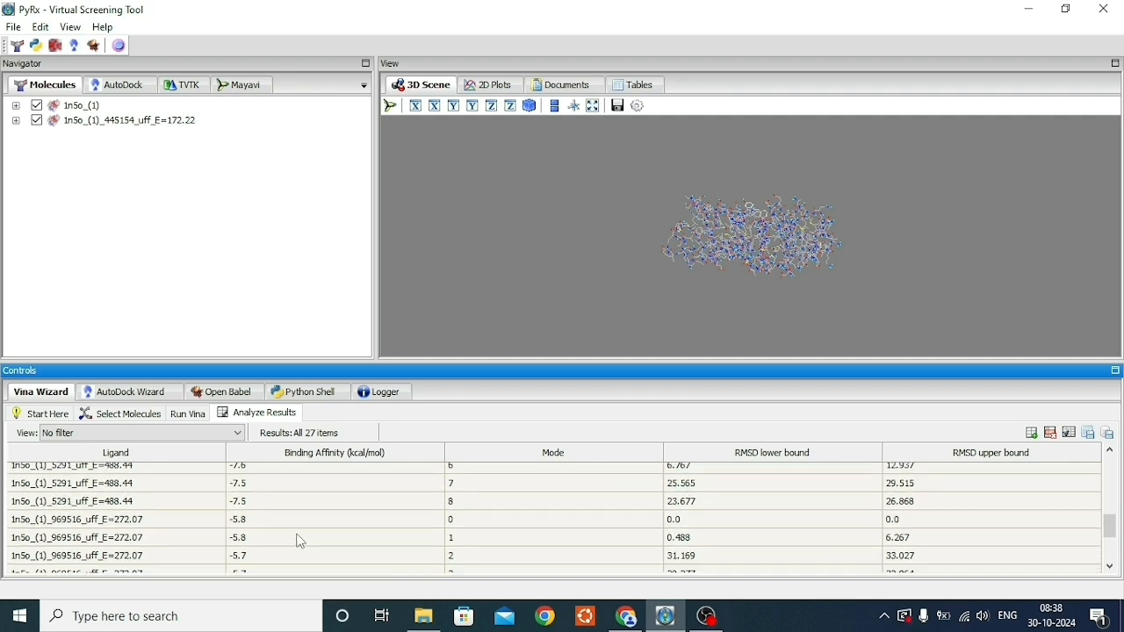
Export the docking results as a CSV file named docking_result in the docking folder on the Desktop
{"action": "left_click", "coordinate": [1089, 435]}
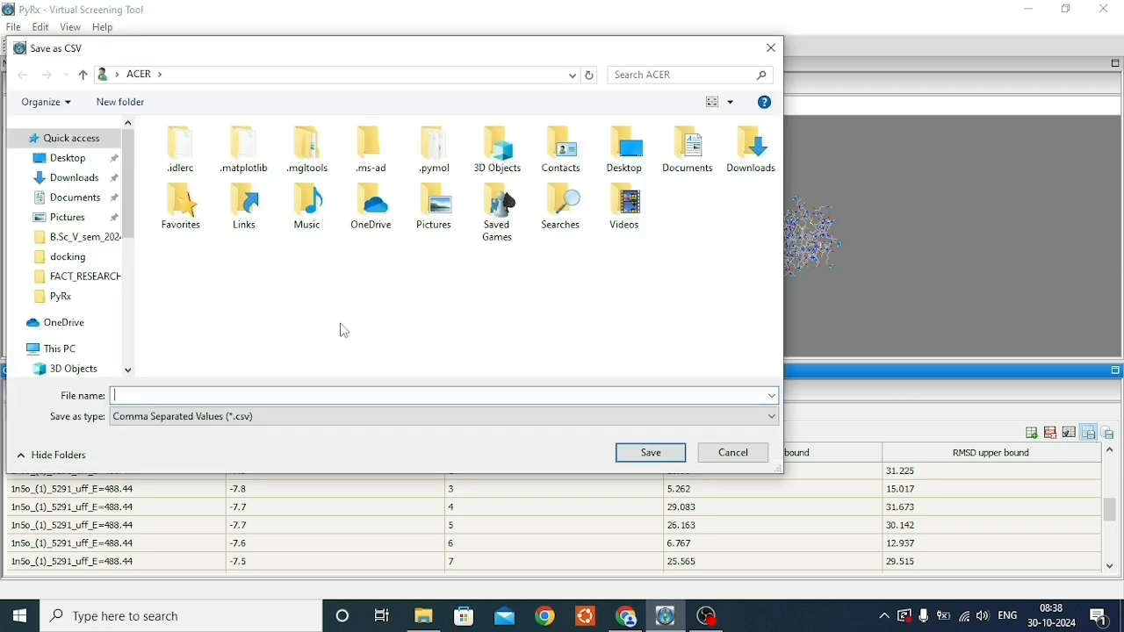
{"action": "left_click", "coordinate": [64, 167]}
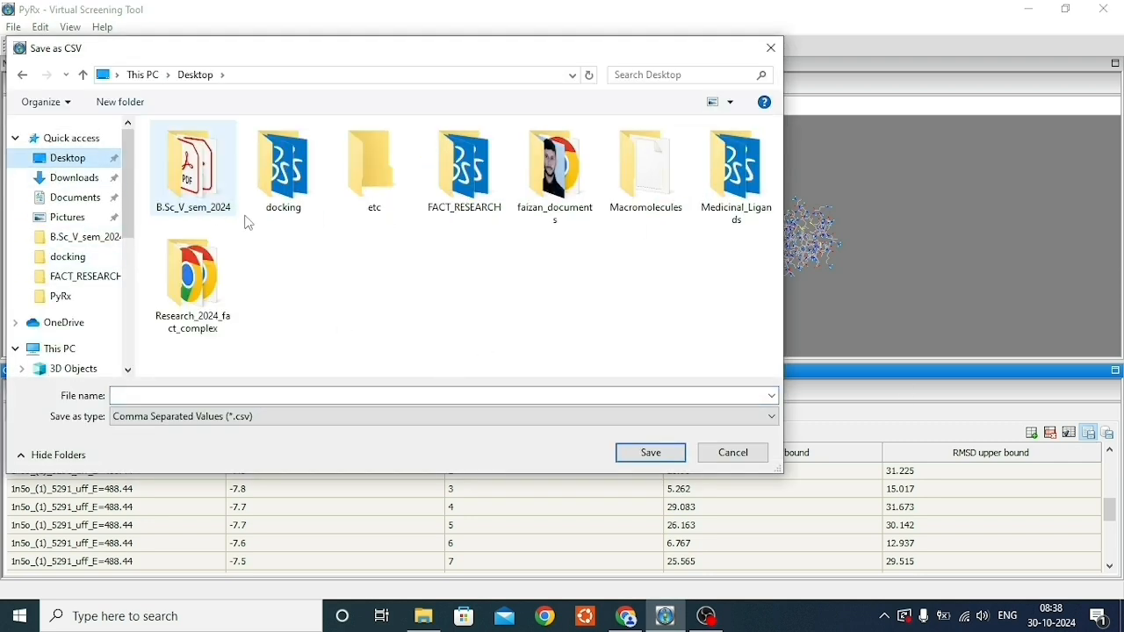
{"action": "left_click", "coordinate": [294, 214]}
{"action": "double_click", "coordinate": [294, 214]}
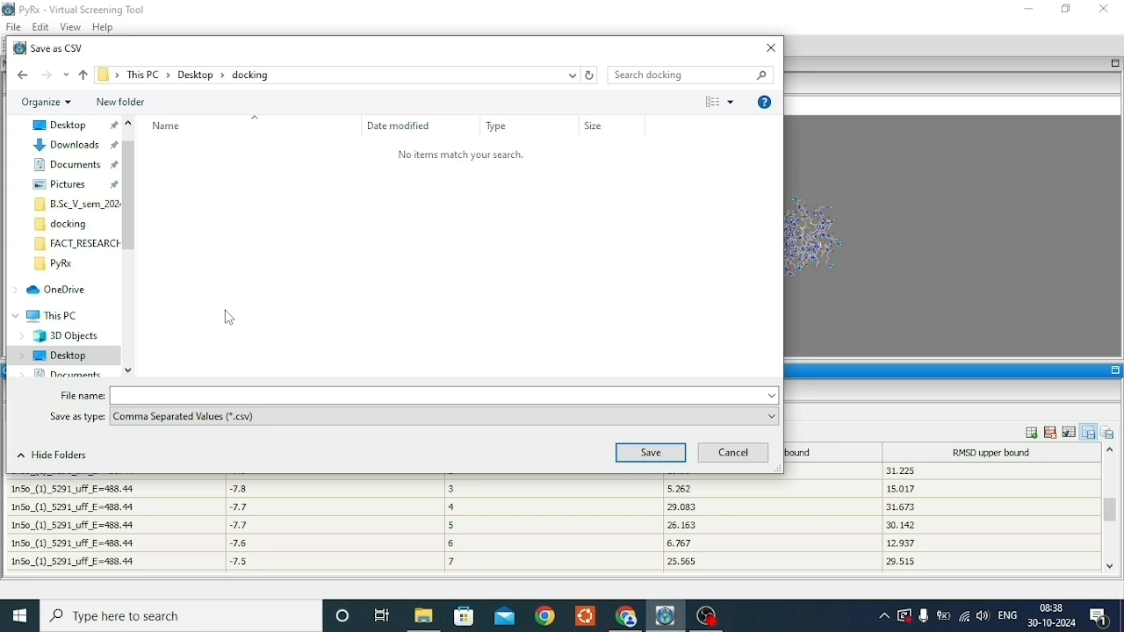
{"action": "left_click", "coordinate": [175, 397]}
{"action": "key", "text": "Return"}
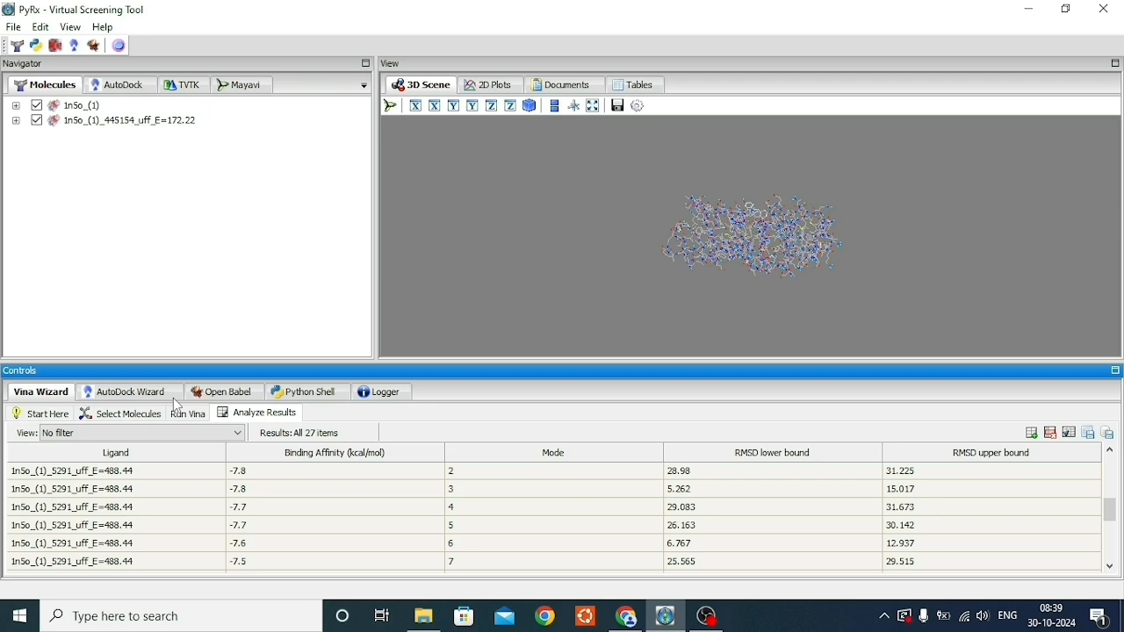
Open docking_result from the Desktop's docking folder in Excel, dismiss the Office activation wizard and maximize the workbook window
{"action": "left_click", "coordinate": [1025, 11]}
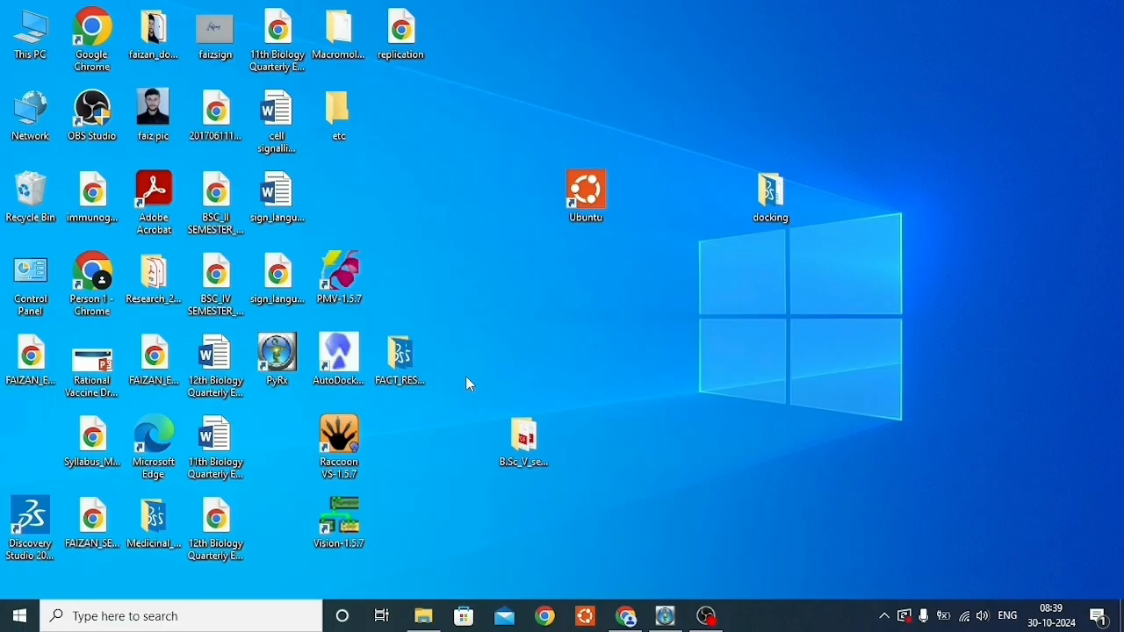
{"action": "double_click", "coordinate": [774, 213]}
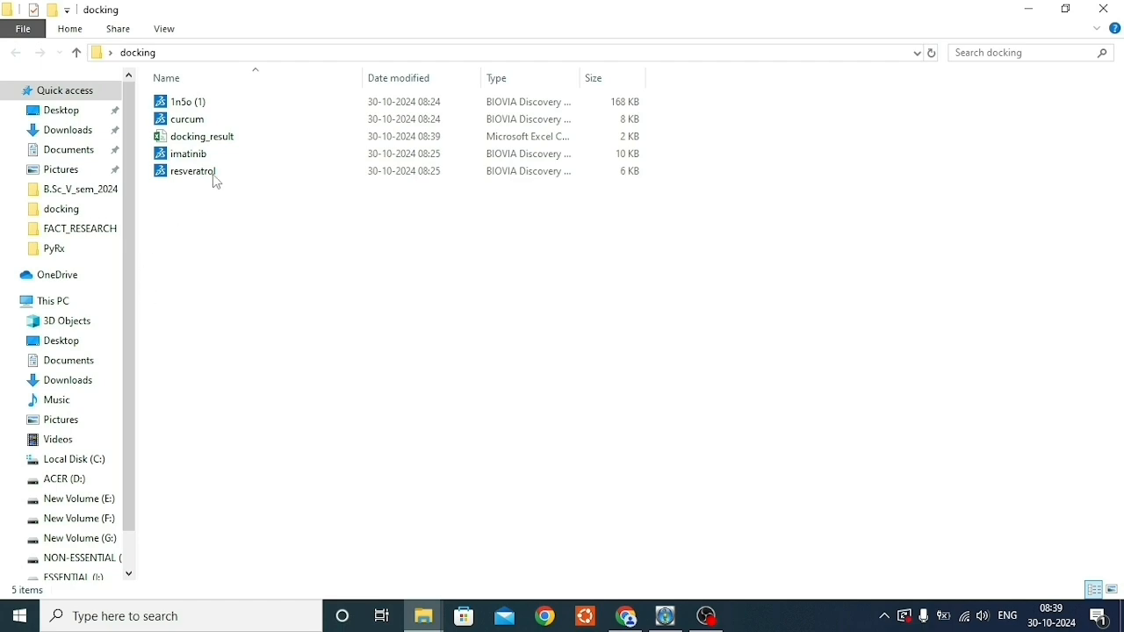
{"action": "double_click", "coordinate": [202, 137]}
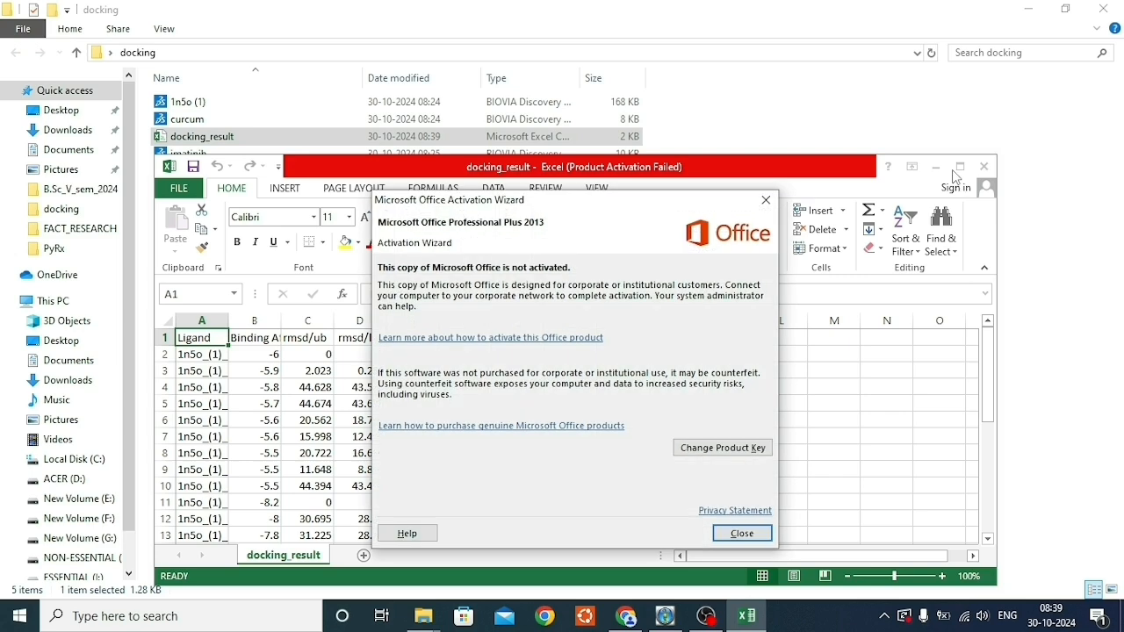
{"action": "left_click", "coordinate": [770, 205]}
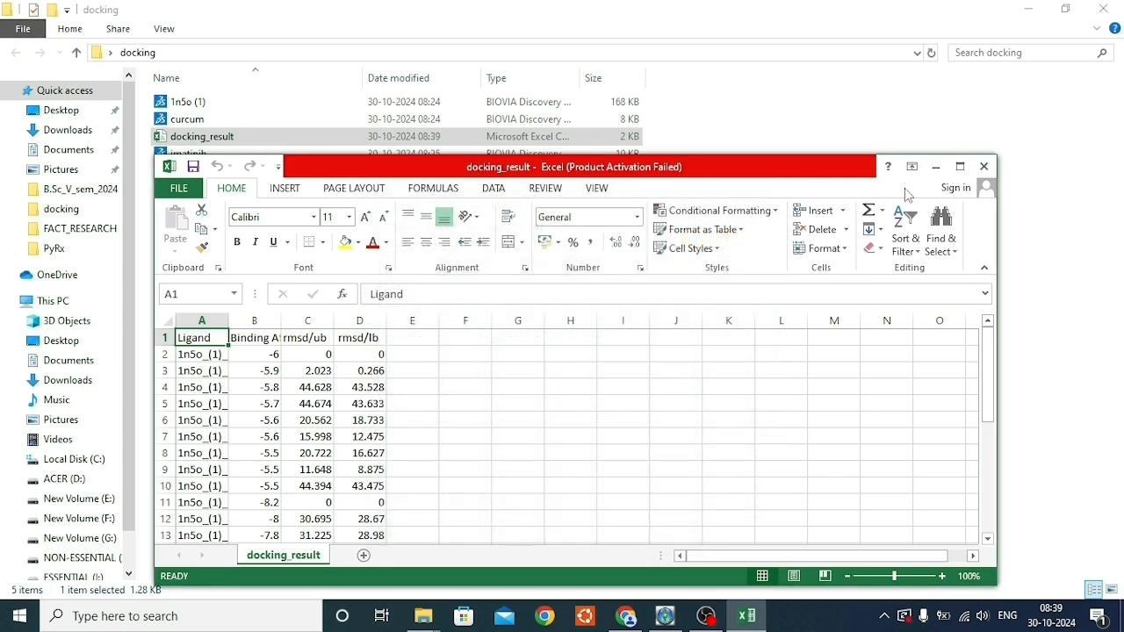
{"action": "left_click", "coordinate": [959, 166]}
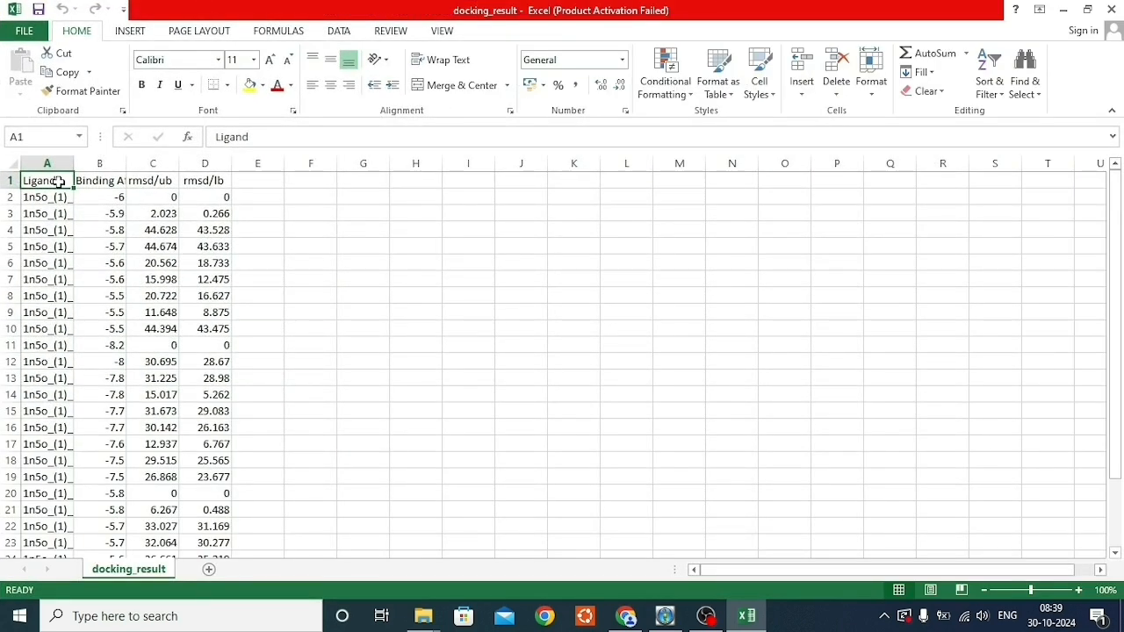
Widen the Ligand, Binding Affinity, rmsd/ub and rmsd/lb columns to read all the exported docking rows
{"action": "left_click_drag", "start_coordinate": [74, 164], "coordinate": [299, 194]}
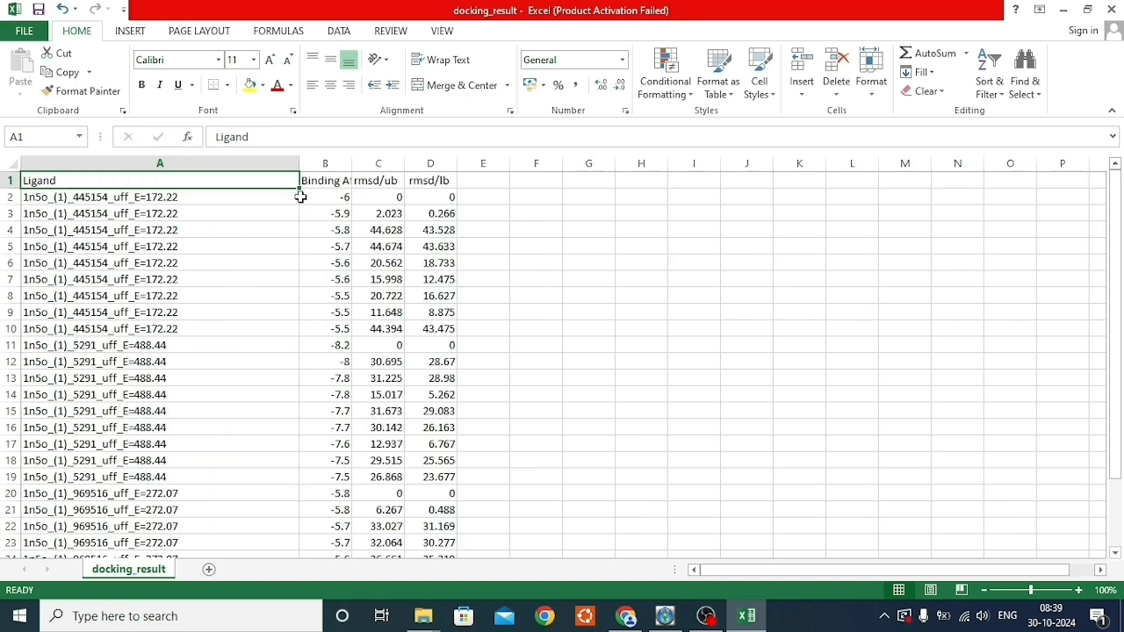
{"action": "scroll", "coordinate": [40, 348], "scroll_direction": "down", "scroll_amount": 5}
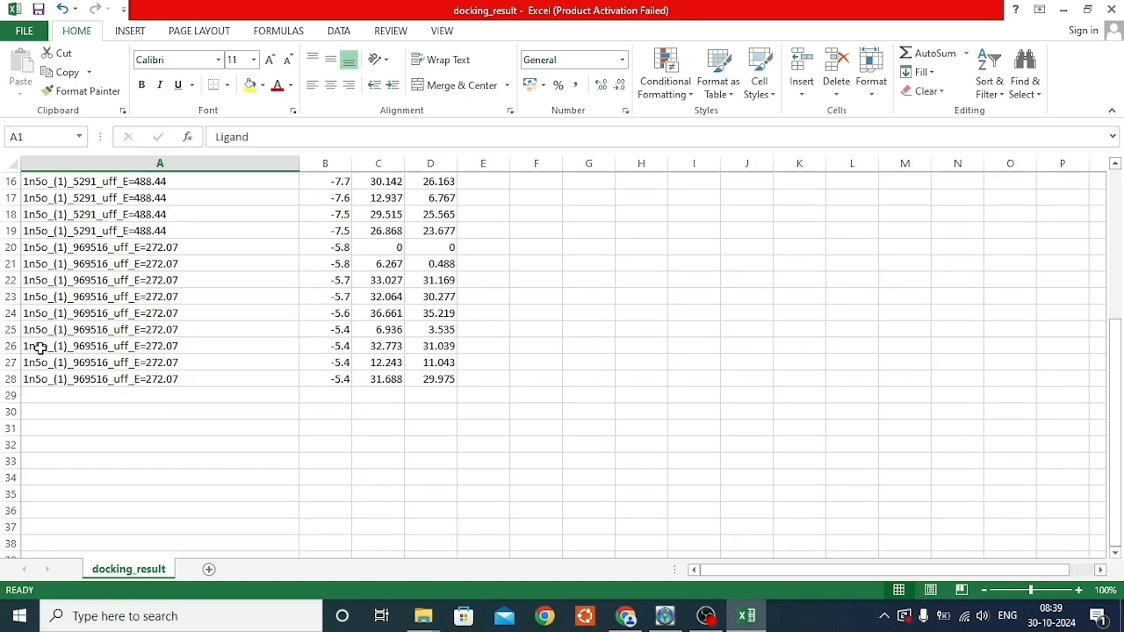
{"action": "scroll", "coordinate": [40, 348], "scroll_direction": "up", "scroll_amount": 5}
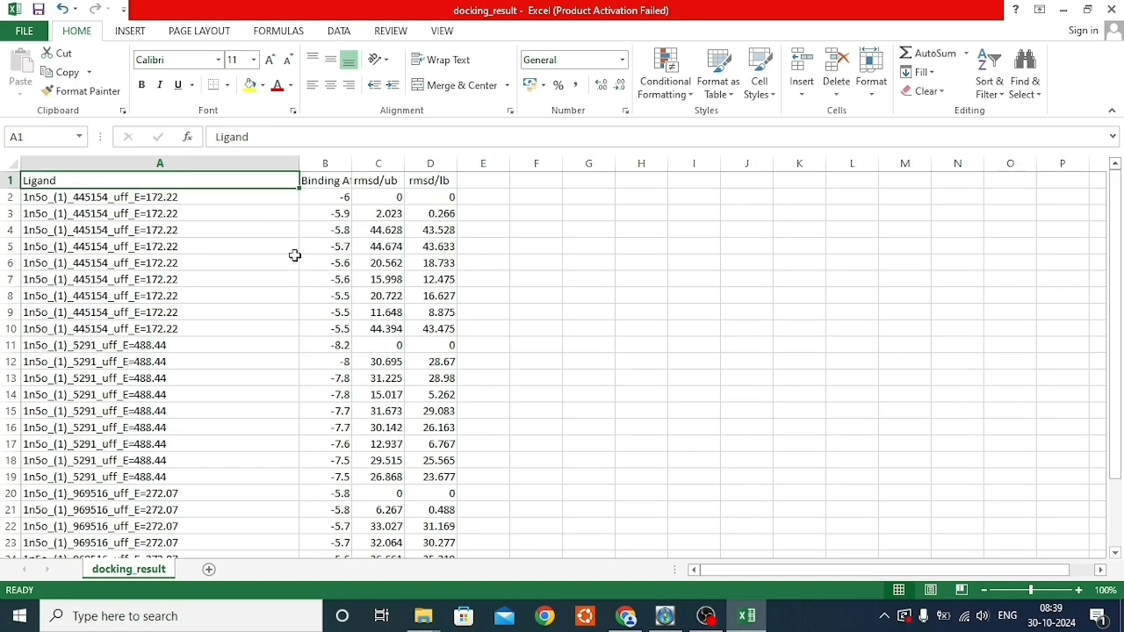
{"action": "scroll", "coordinate": [291, 426], "scroll_direction": "down", "scroll_amount": 3}
{"action": "scroll", "coordinate": [291, 426], "scroll_direction": "down", "scroll_amount": 1}
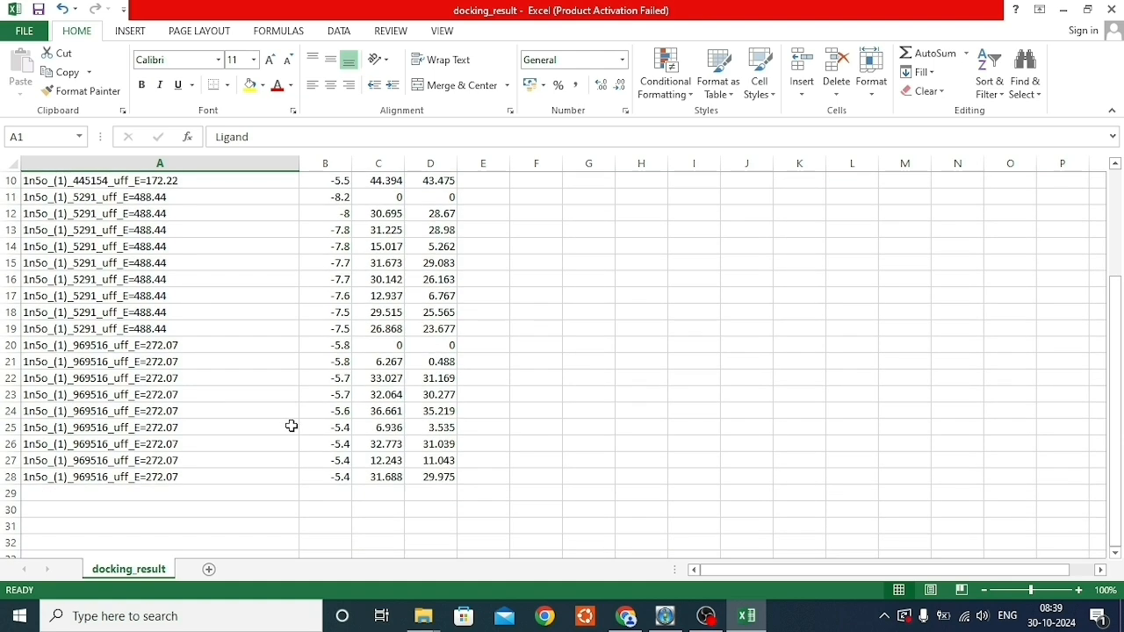
{"action": "scroll", "coordinate": [294, 426], "scroll_direction": "up", "scroll_amount": 3}
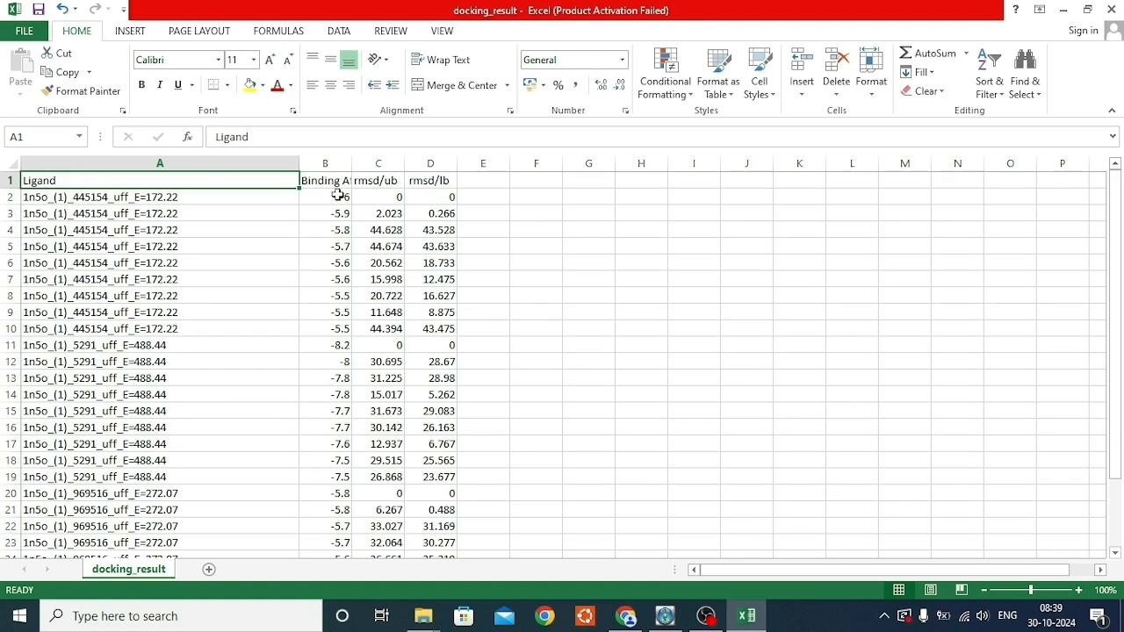
{"action": "left_click_drag", "start_coordinate": [352, 162], "coordinate": [757, 159]}
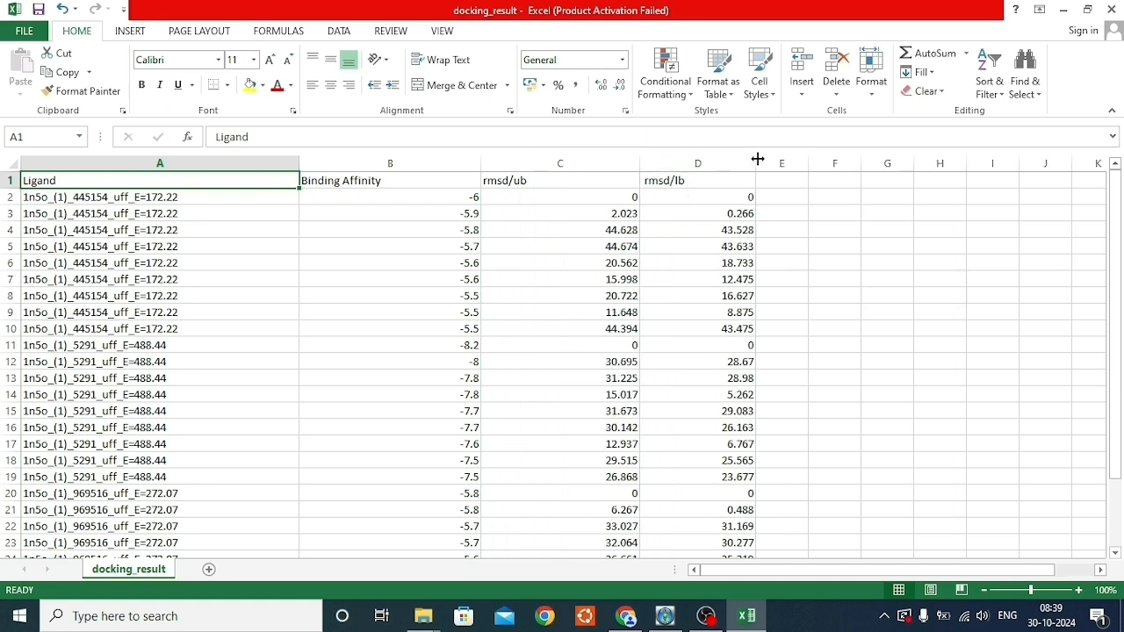
Review the binding affinities of the exported poses in the sheet, and close docking_result without saving the changes
{"action": "left_click", "coordinate": [462, 360]}
{"action": "left_click", "coordinate": [230, 358]}
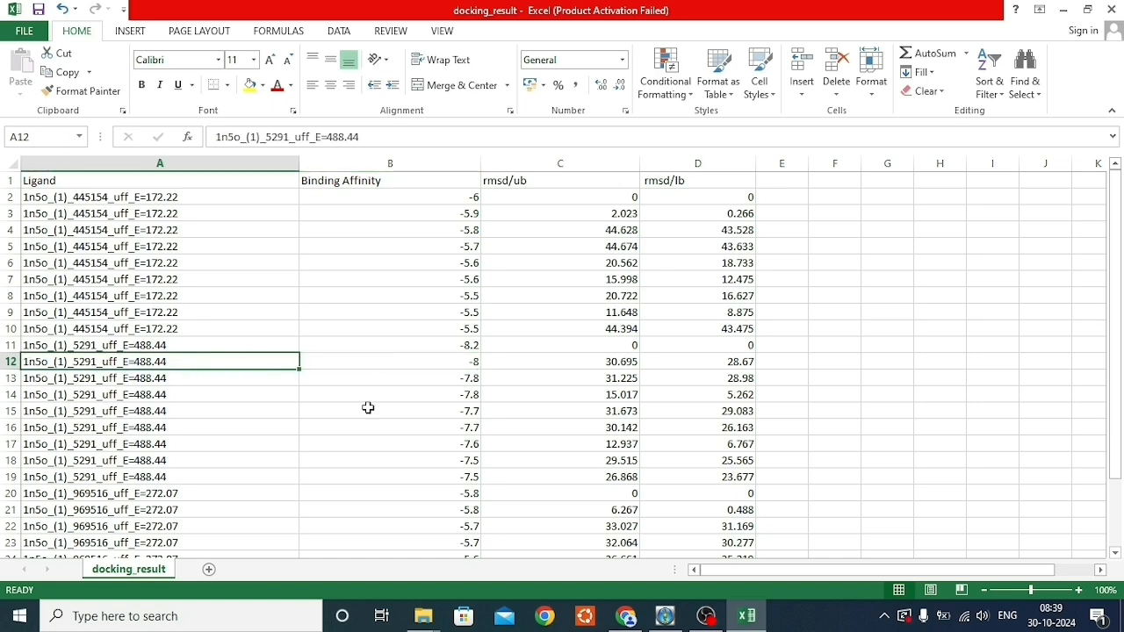
{"action": "scroll", "coordinate": [434, 421], "scroll_direction": "down", "scroll_amount": 6}
{"action": "scroll", "coordinate": [434, 420], "scroll_direction": "up", "scroll_amount": 6}
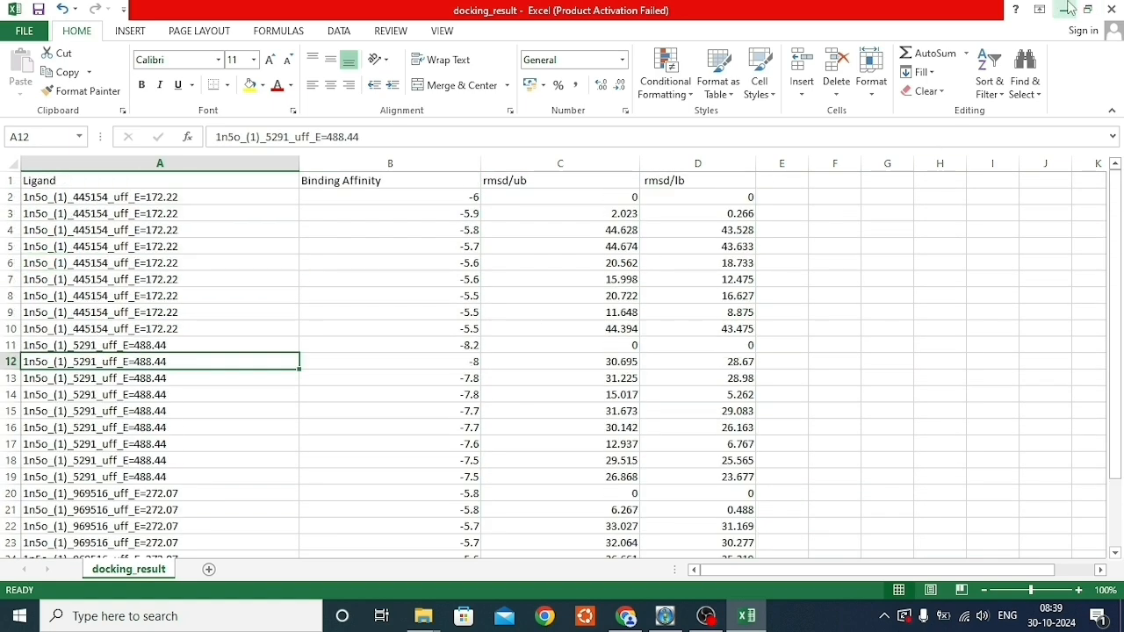
{"action": "left_click", "coordinate": [1112, 7]}
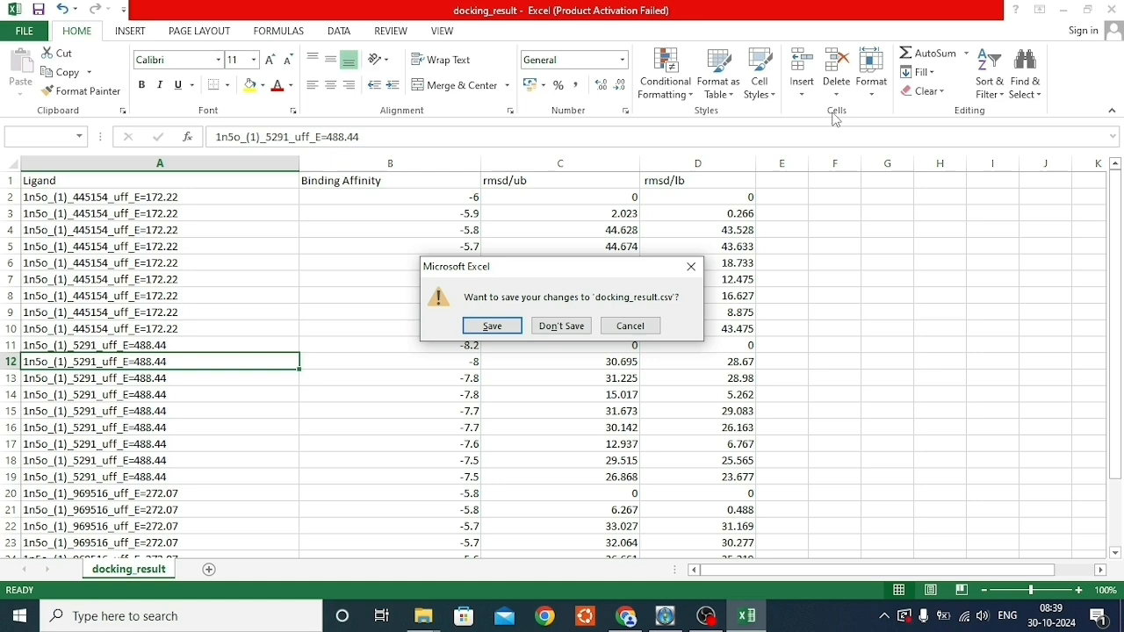
{"action": "left_click", "coordinate": [558, 330]}
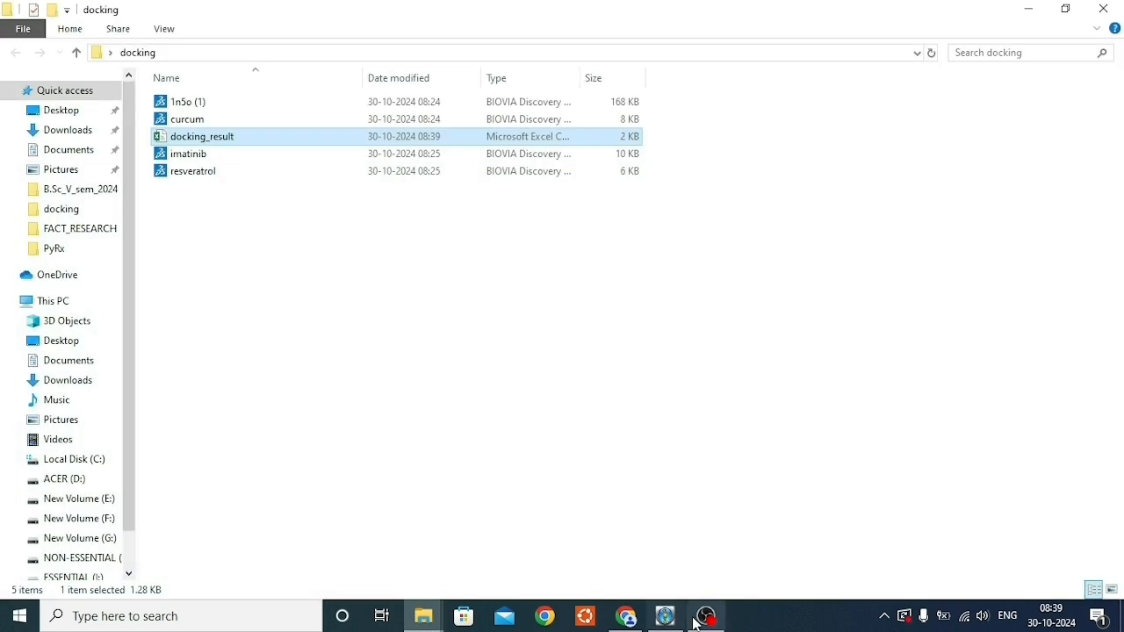
Switch back to PyRx and examine the binding affinities and RMSD bounds of ligands 5291 and 969516
{"action": "left_click", "coordinate": [654, 620]}
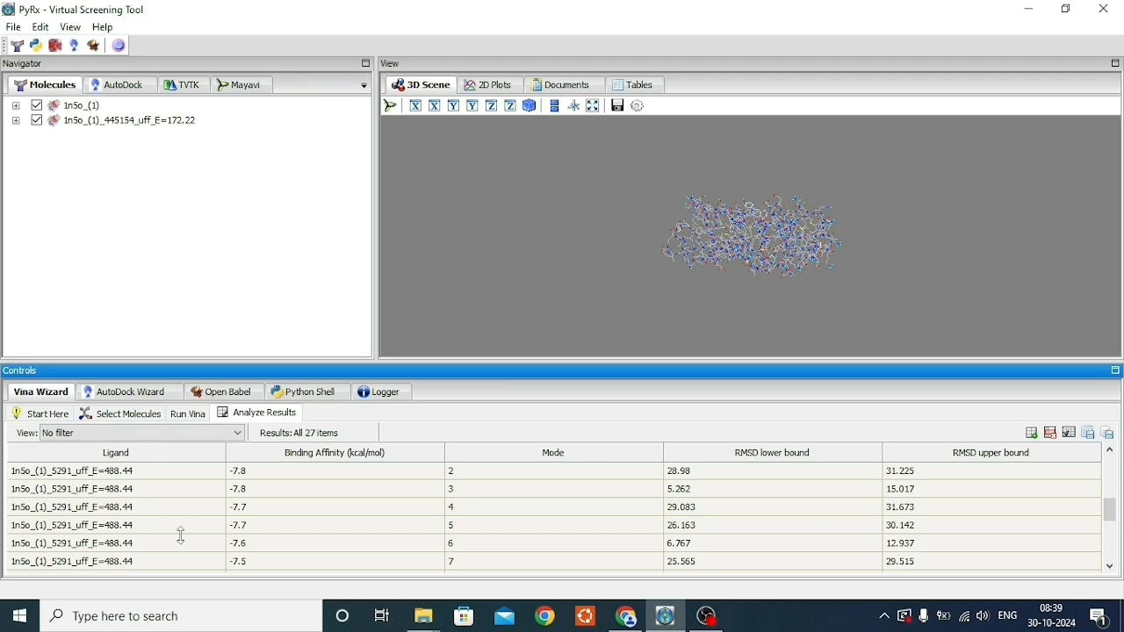
{"action": "scroll", "coordinate": [181, 534], "scroll_direction": "down", "scroll_amount": 1}
{"action": "scroll", "coordinate": [181, 536], "scroll_direction": "down", "scroll_amount": 5}
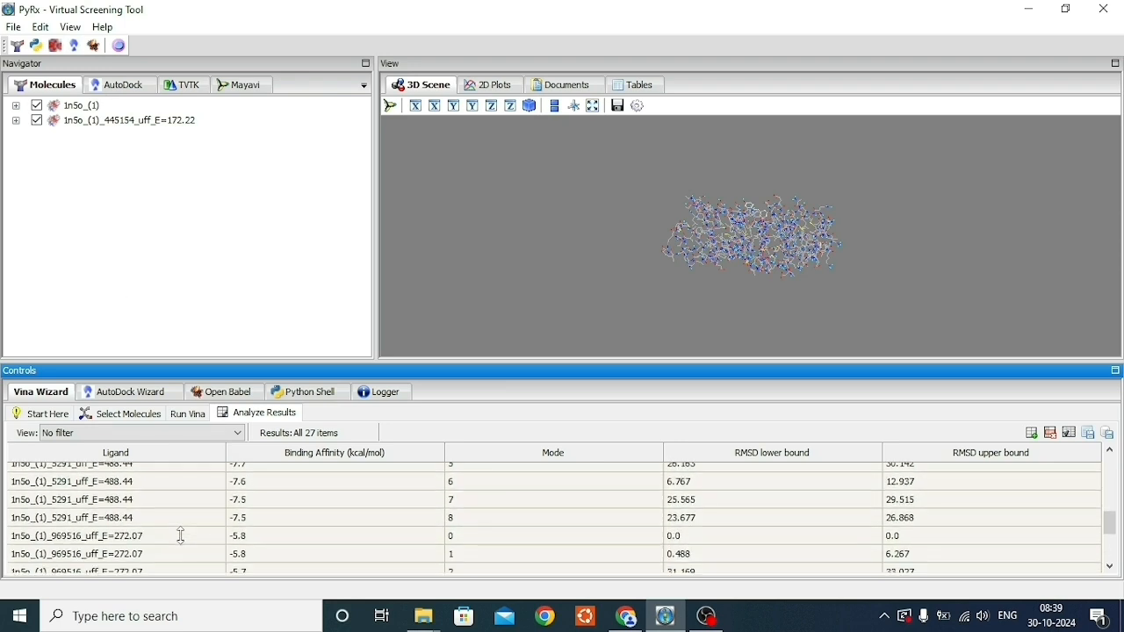
{"action": "scroll", "coordinate": [181, 535], "scroll_direction": "down", "scroll_amount": 1}
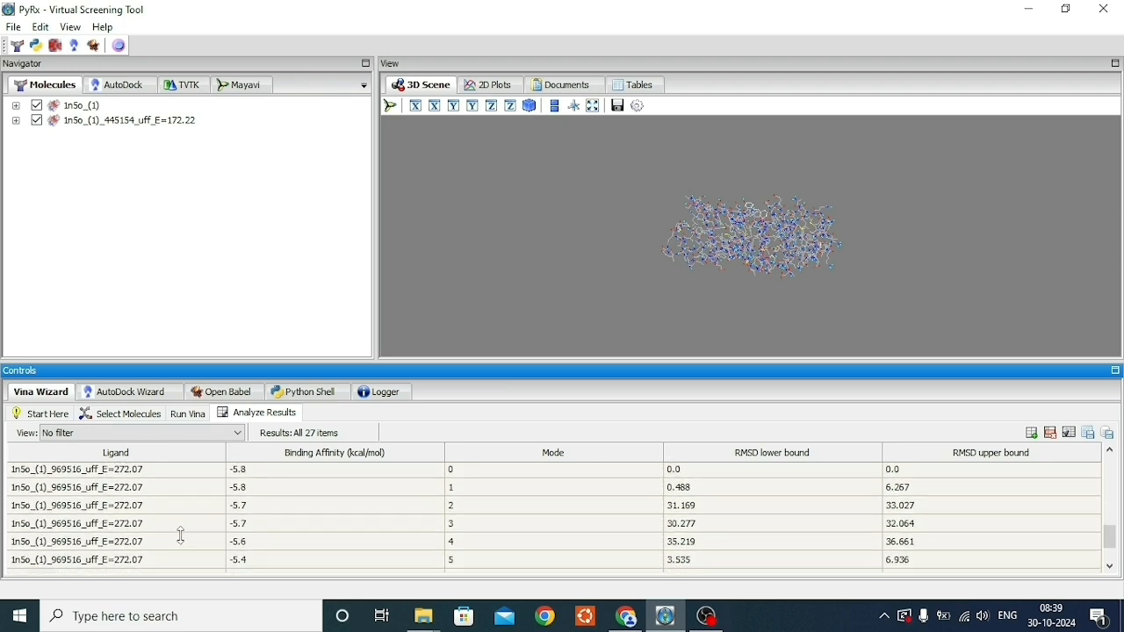
{"action": "scroll", "coordinate": [180, 535], "scroll_direction": "up", "scroll_amount": 2}
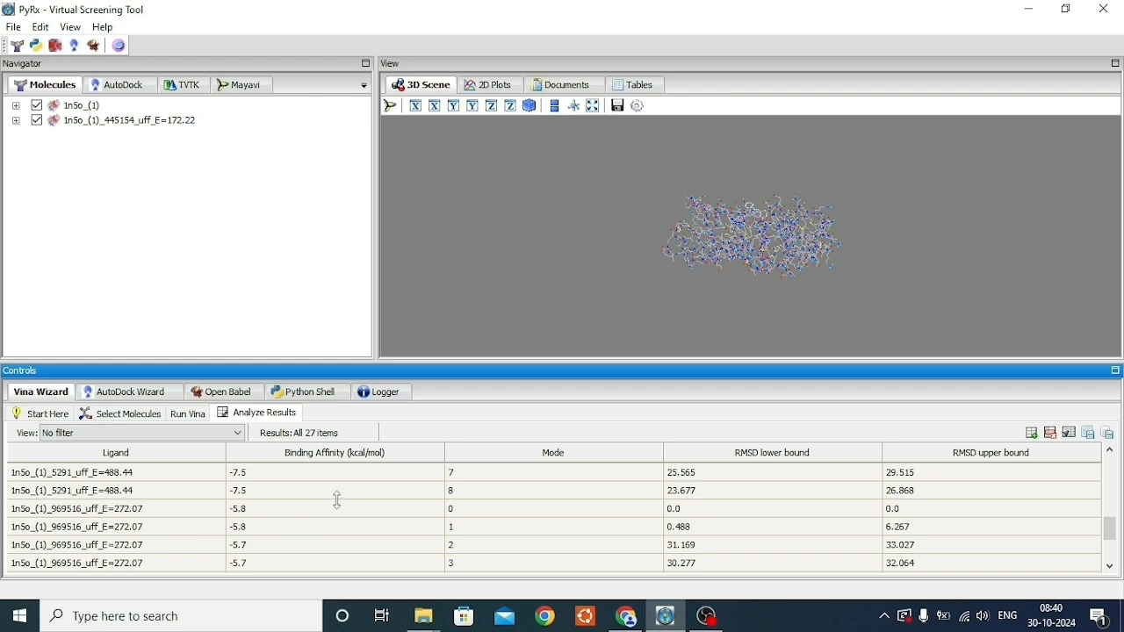
{"action": "scroll", "coordinate": [394, 508], "scroll_direction": "up", "scroll_amount": 1}
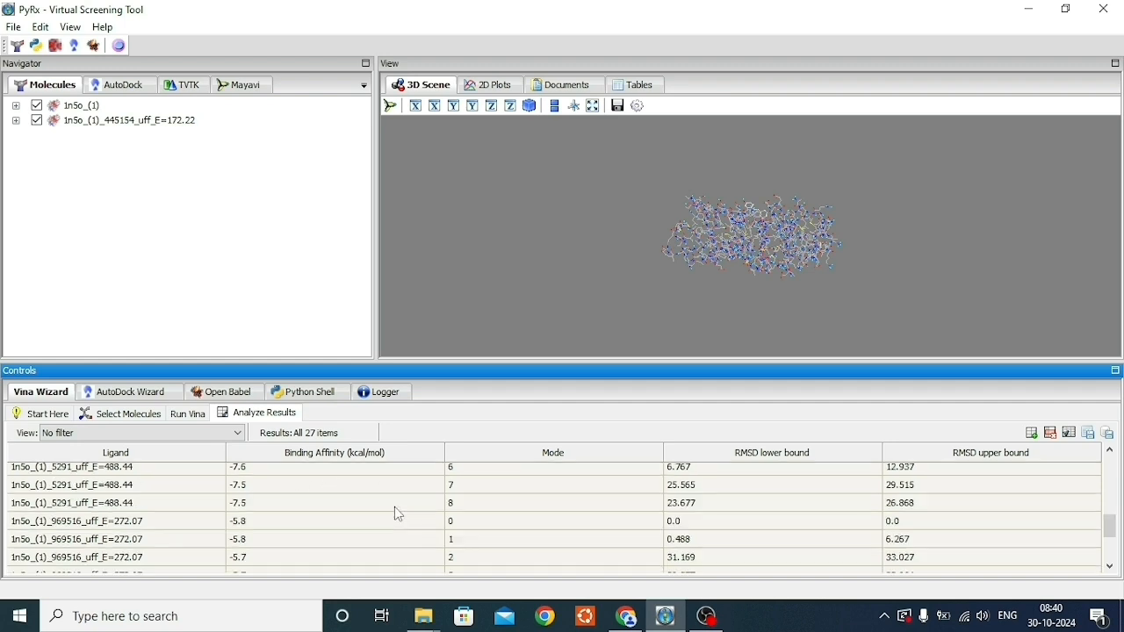
{"action": "scroll", "coordinate": [394, 508], "scroll_direction": "down", "scroll_amount": 4}
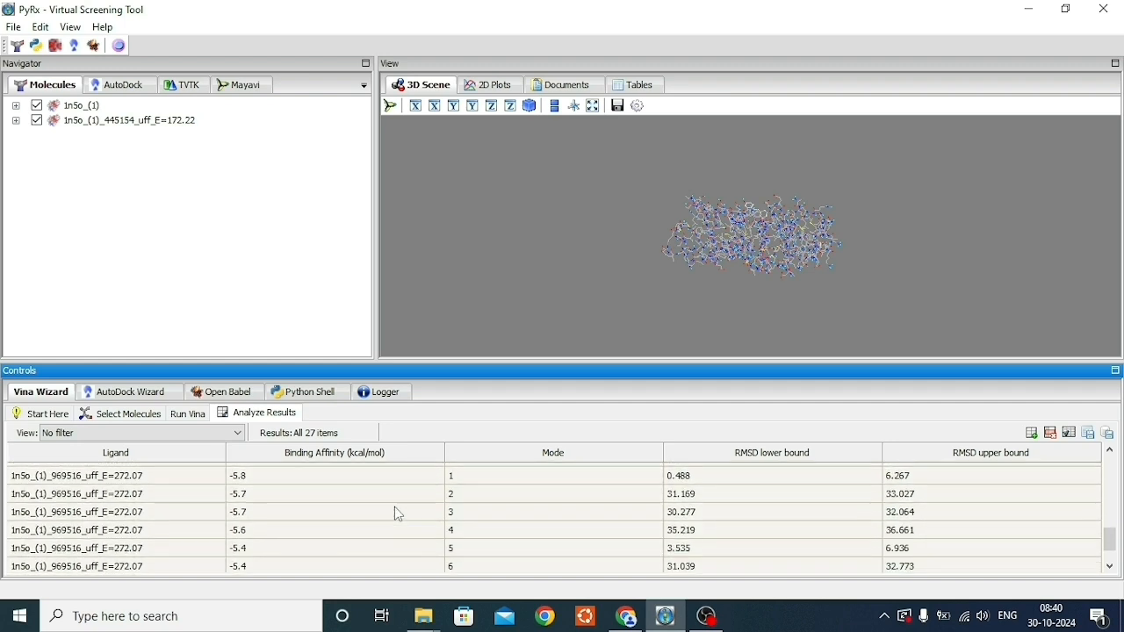
{"action": "scroll", "coordinate": [394, 507], "scroll_direction": "down", "scroll_amount": 2}
{"action": "scroll", "coordinate": [394, 506], "scroll_direction": "up", "scroll_amount": 2}
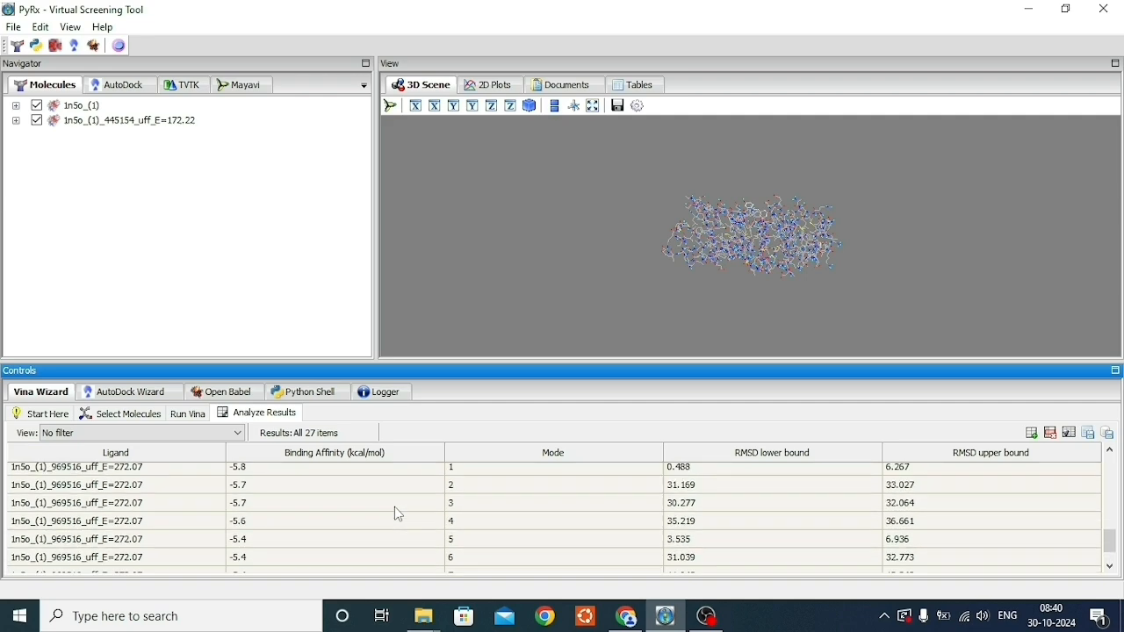
{"action": "scroll", "coordinate": [394, 506], "scroll_direction": "up", "scroll_amount": 3}
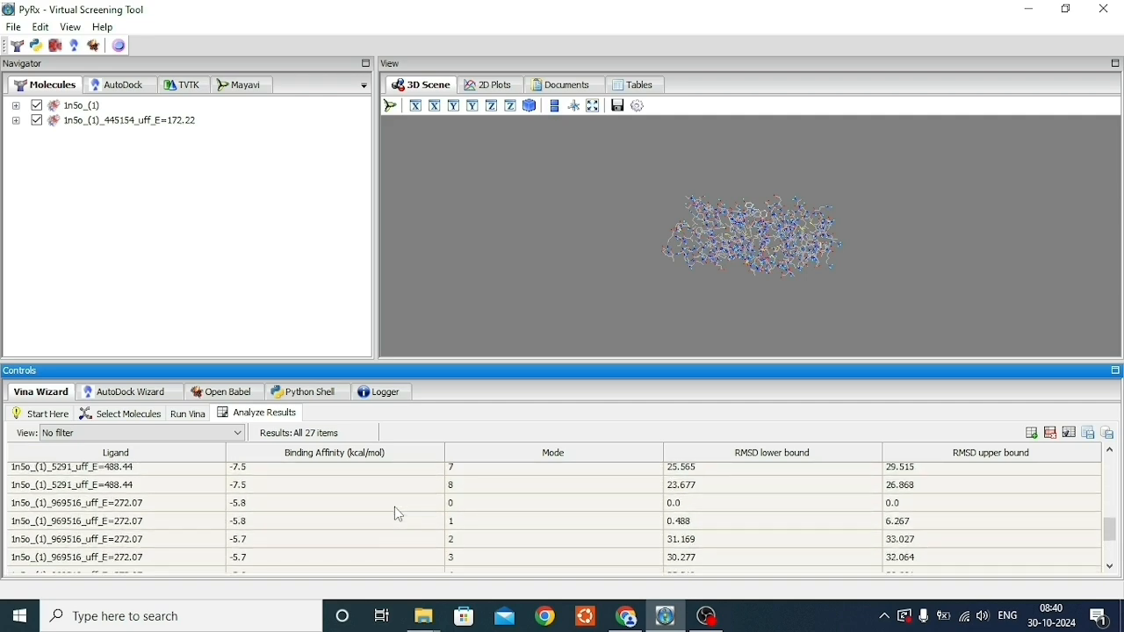
Compare the top-pose affinities around ligand 5291 and select its mode 0 row in the docking results table
{"action": "scroll", "coordinate": [394, 506], "scroll_direction": "up", "scroll_amount": 4}
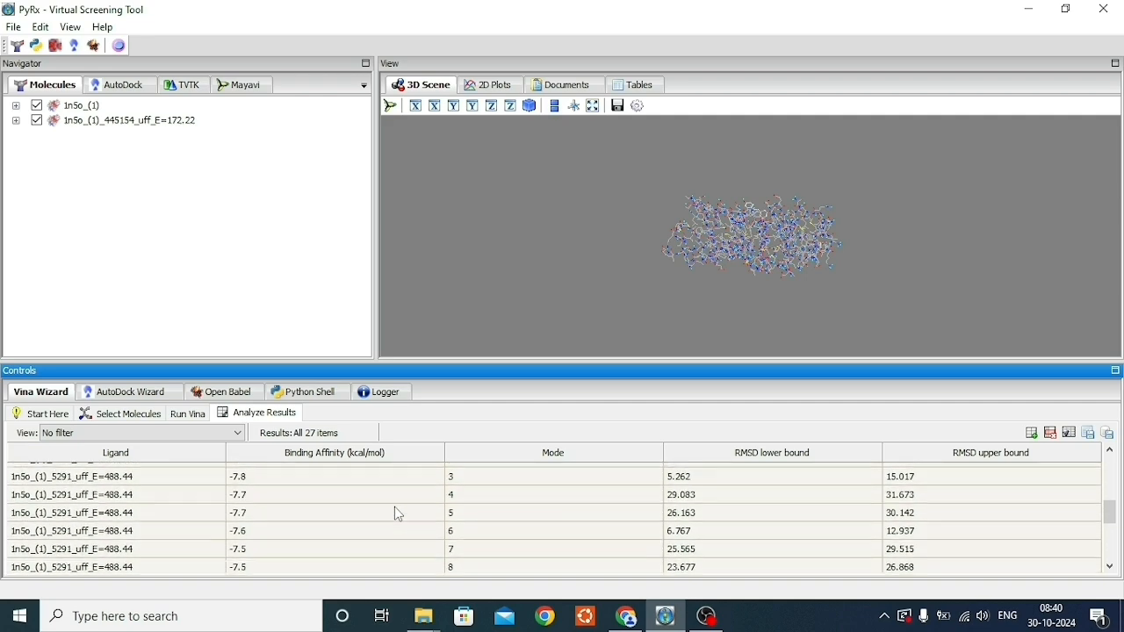
{"action": "scroll", "coordinate": [395, 507], "scroll_direction": "up", "scroll_amount": 4}
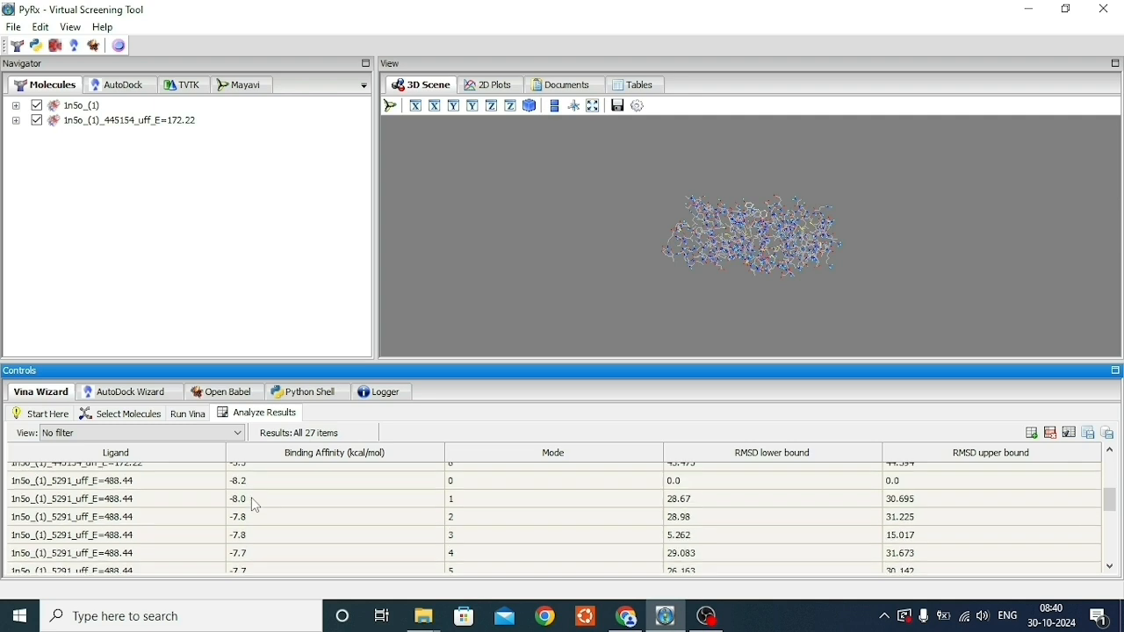
{"action": "scroll", "coordinate": [252, 499], "scroll_direction": "up", "scroll_amount": 1}
{"action": "left_click", "coordinate": [239, 497]}
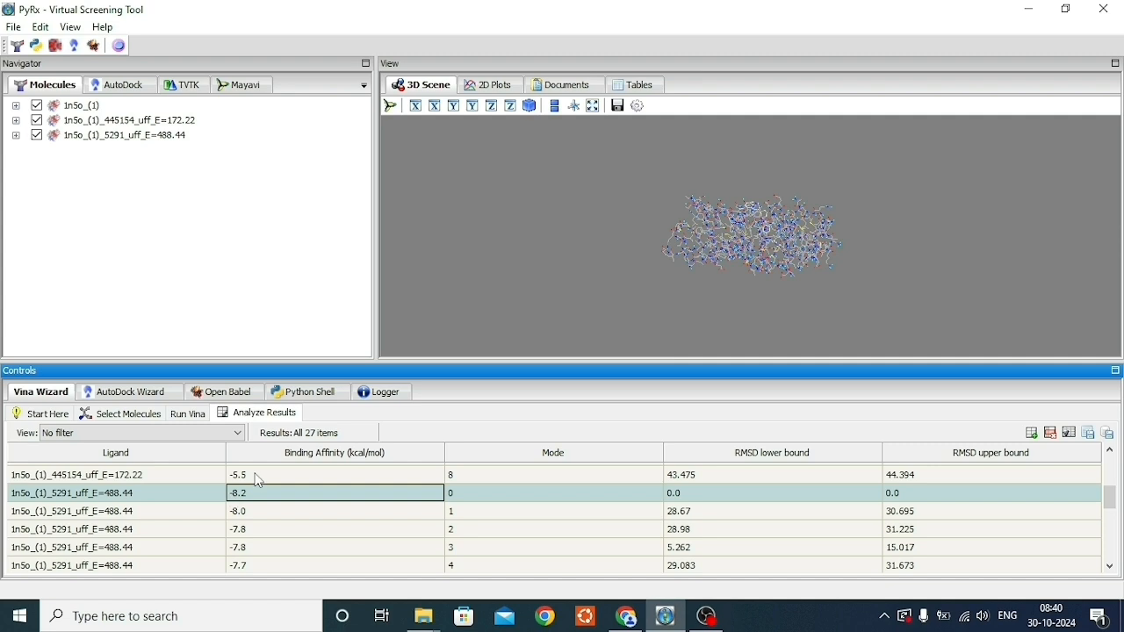
{"action": "left_click", "coordinate": [259, 480]}
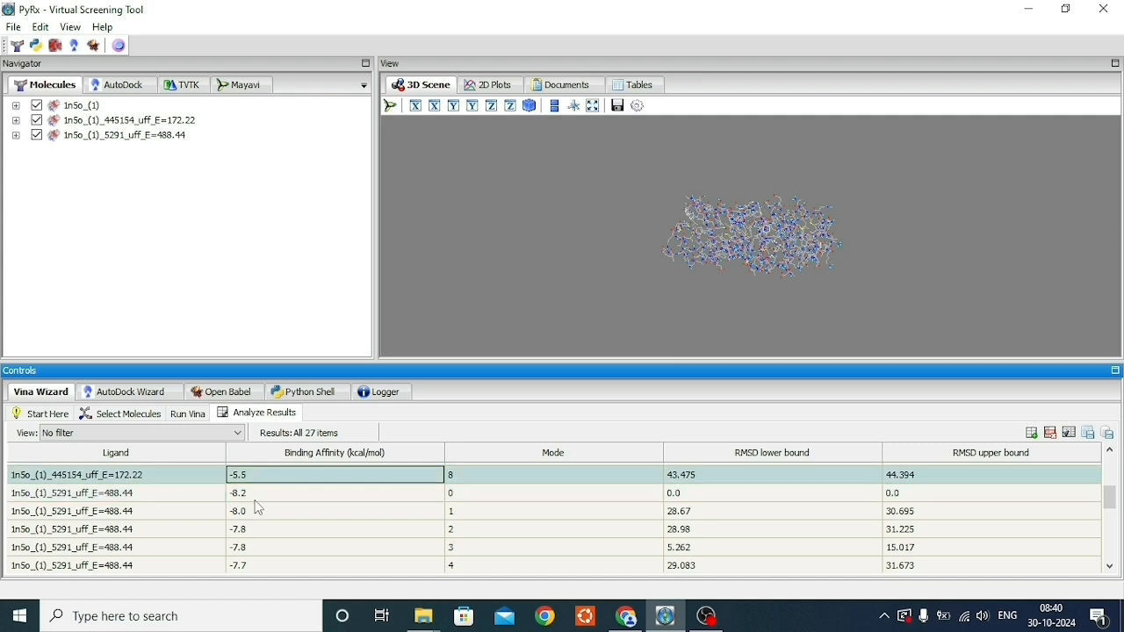
{"action": "left_click", "coordinate": [258, 518]}
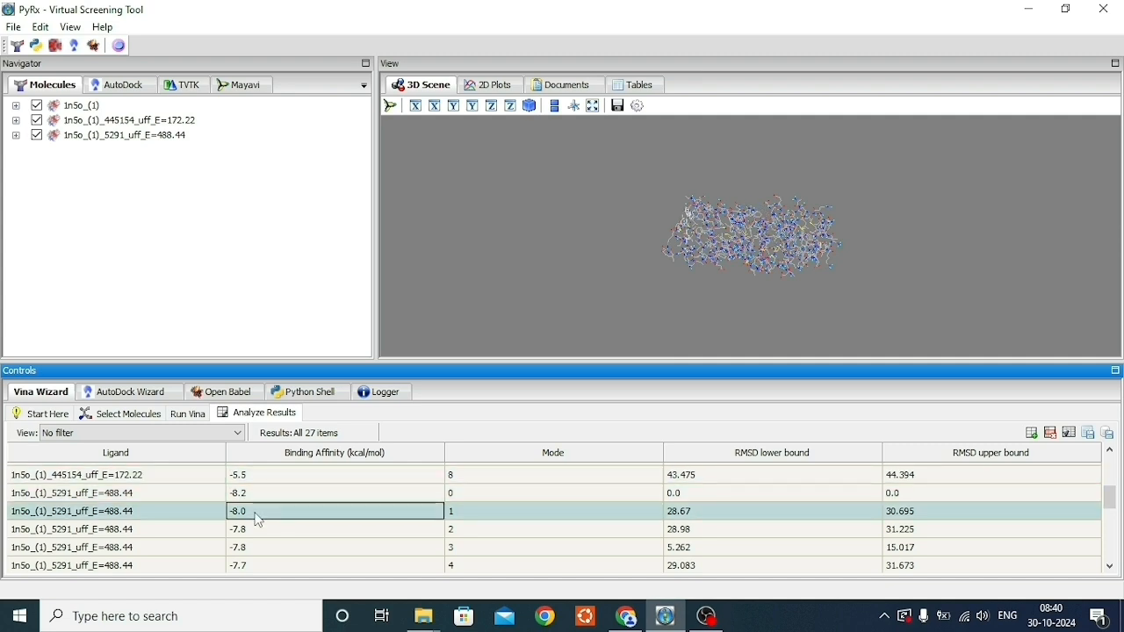
{"action": "left_click", "coordinate": [251, 499]}
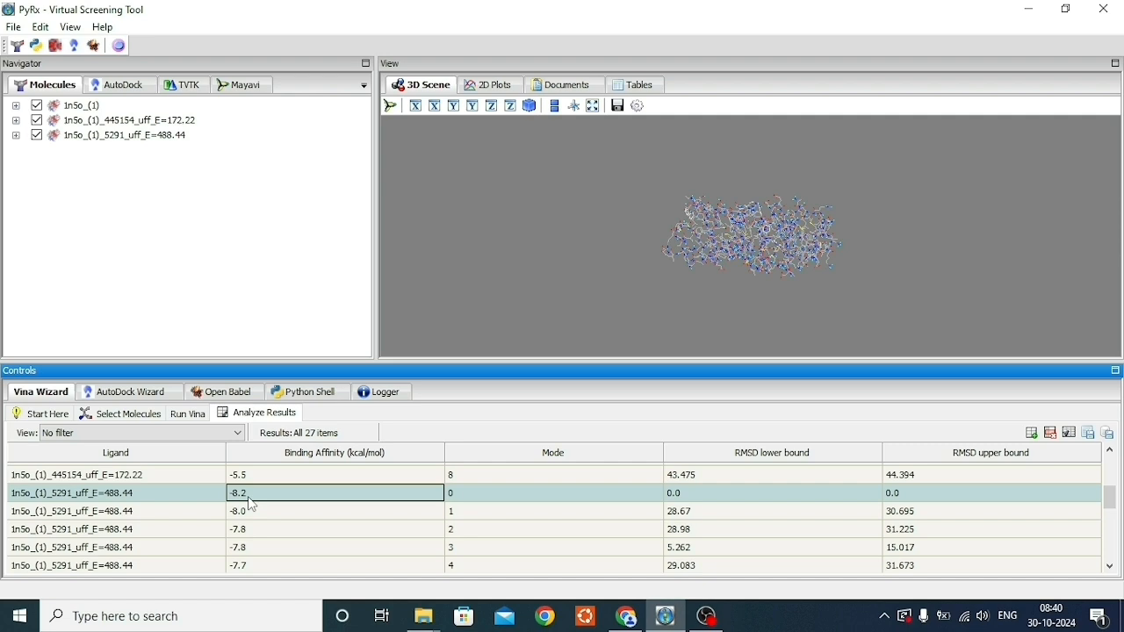
Display the docked output 5291_uff_E=488.44_out.pdbqt from the 1n5o_(1) macromolecule folder in the 3D scene
{"action": "left_click", "coordinate": [123, 85]}
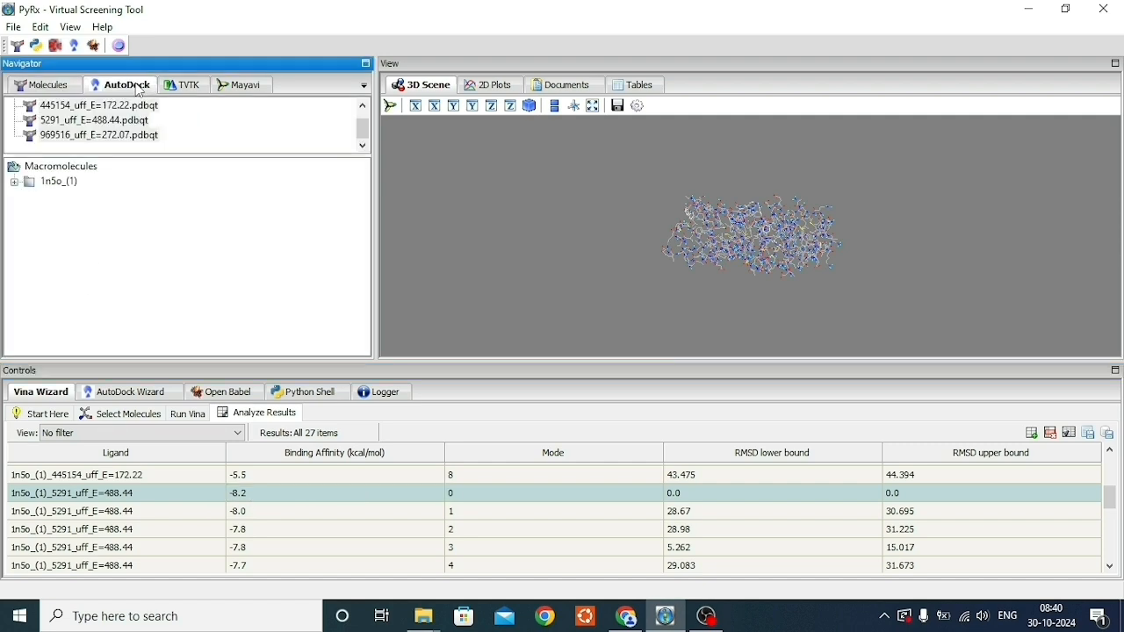
{"action": "left_click", "coordinate": [14, 182]}
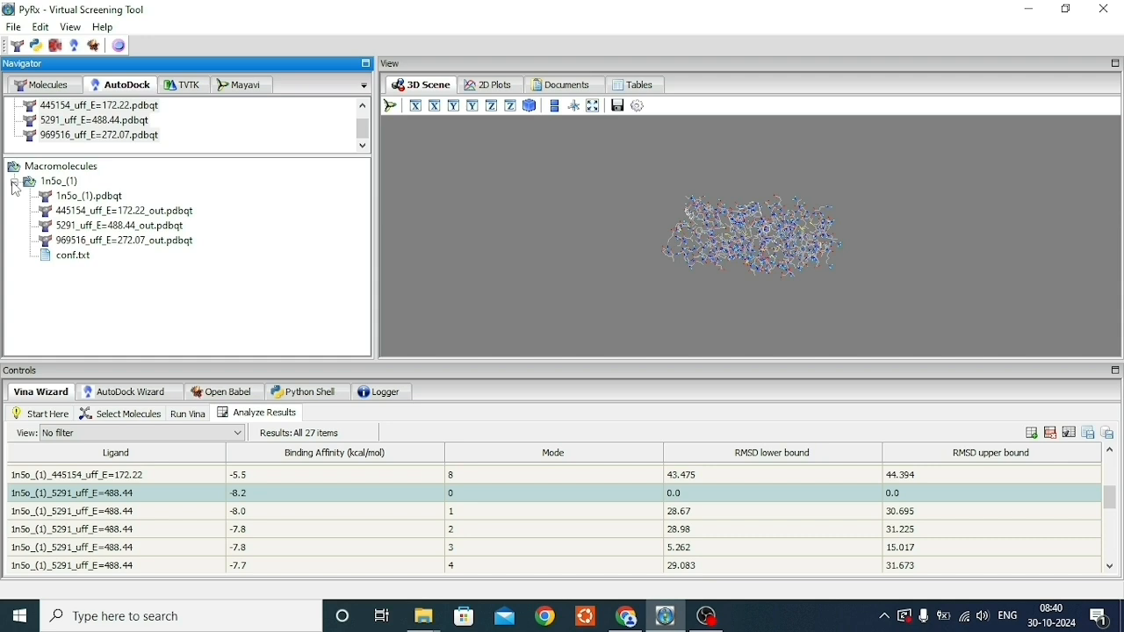
{"action": "left_click", "coordinate": [88, 230]}
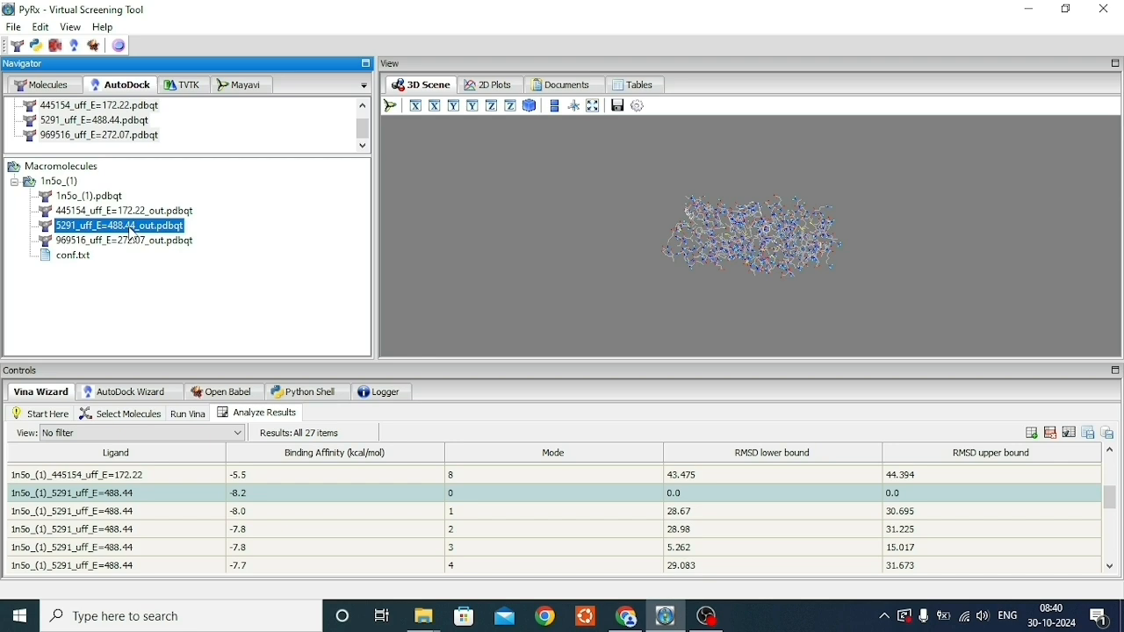
{"action": "right_click", "coordinate": [133, 234]}
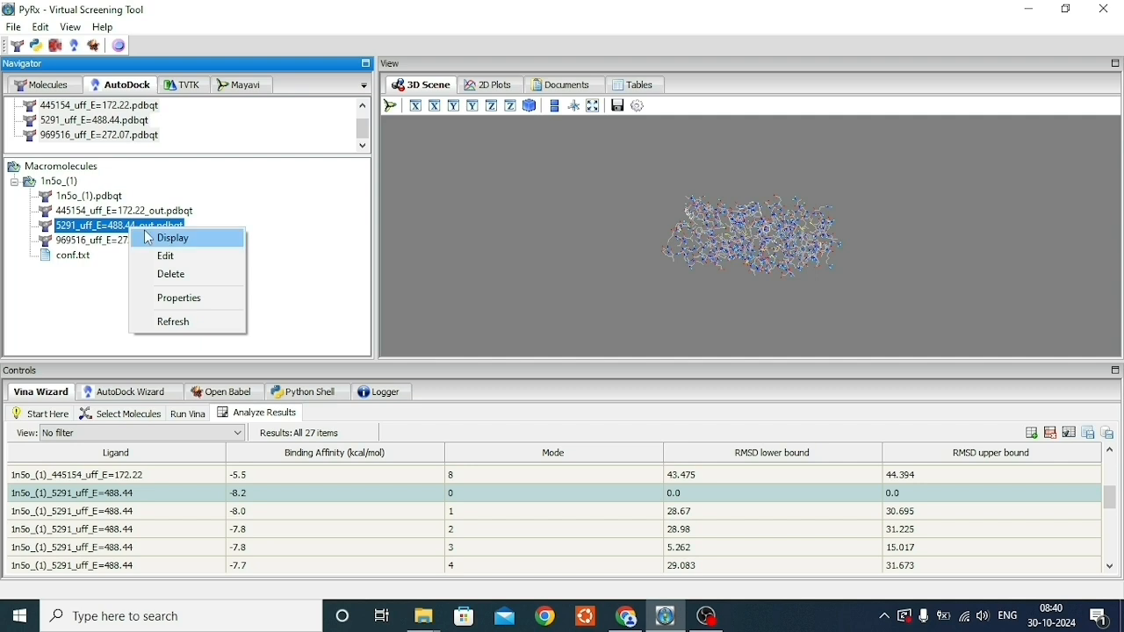
{"action": "left_click", "coordinate": [167, 238]}
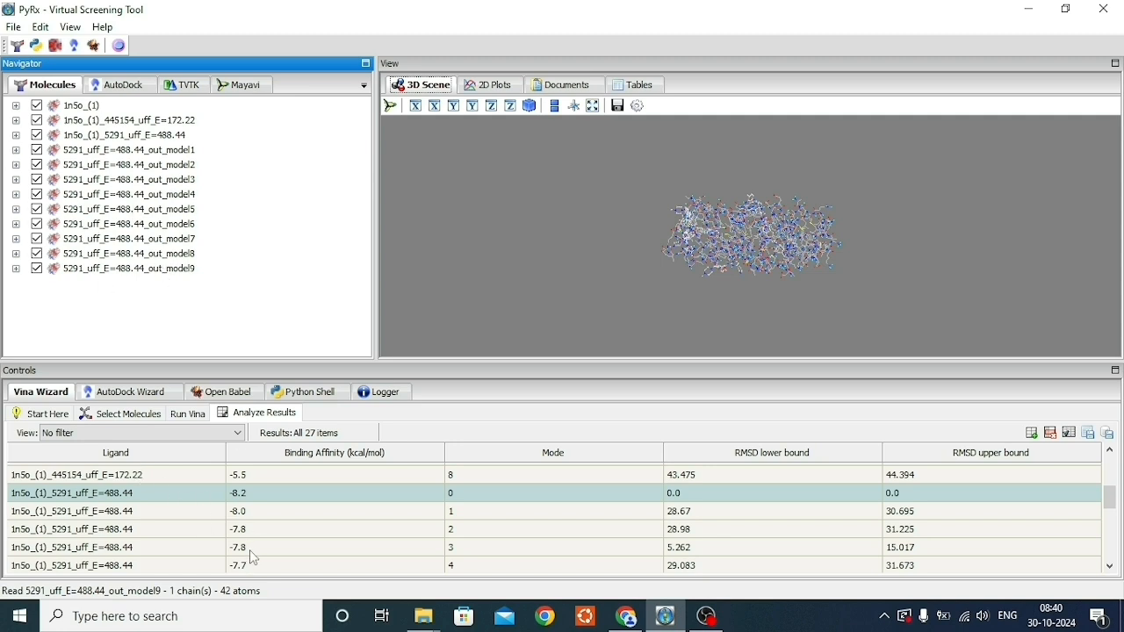
Compare the binding affinities and RMSD bounds of ligands 445154, 5291 and 969516 in the docking results
{"action": "scroll", "coordinate": [254, 558], "scroll_direction": "down", "scroll_amount": 2}
{"action": "scroll", "coordinate": [253, 559], "scroll_direction": "down", "scroll_amount": 3}
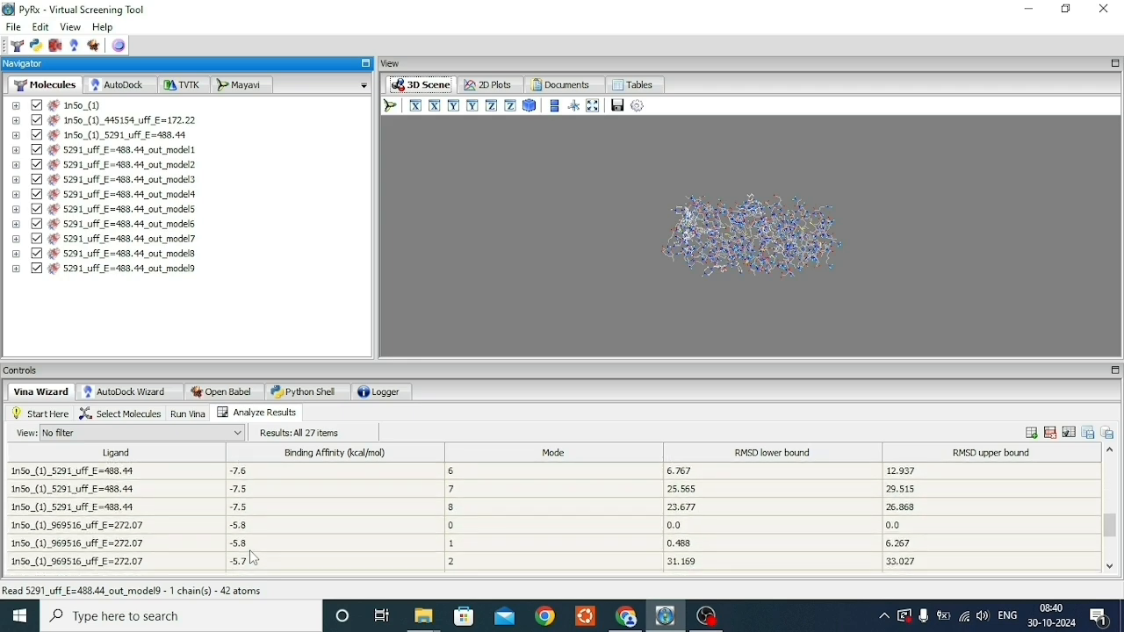
{"action": "scroll", "coordinate": [254, 559], "scroll_direction": "down", "scroll_amount": 1}
{"action": "scroll", "coordinate": [253, 559], "scroll_direction": "up", "scroll_amount": 3}
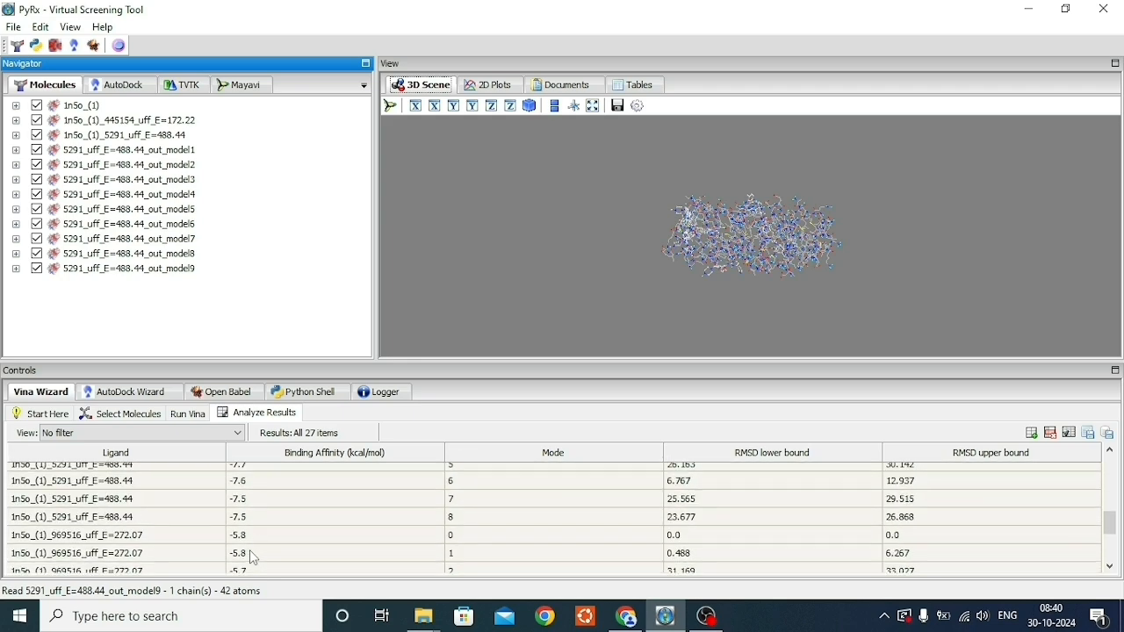
{"action": "scroll", "coordinate": [254, 558], "scroll_direction": "up", "scroll_amount": 3}
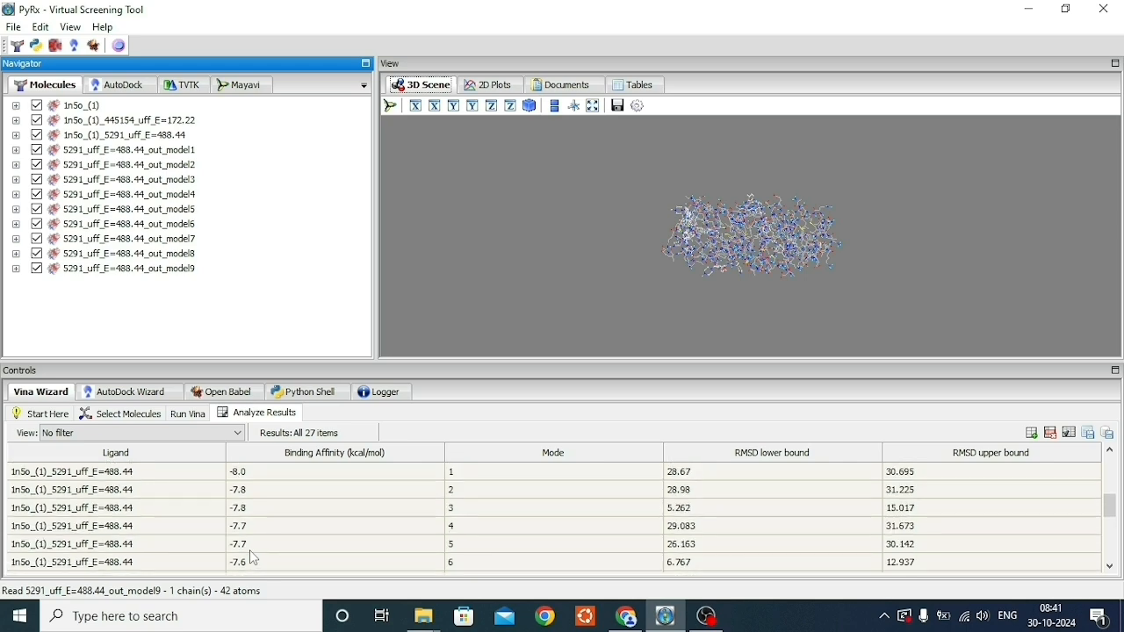
{"action": "scroll", "coordinate": [252, 556], "scroll_direction": "up", "scroll_amount": 2}
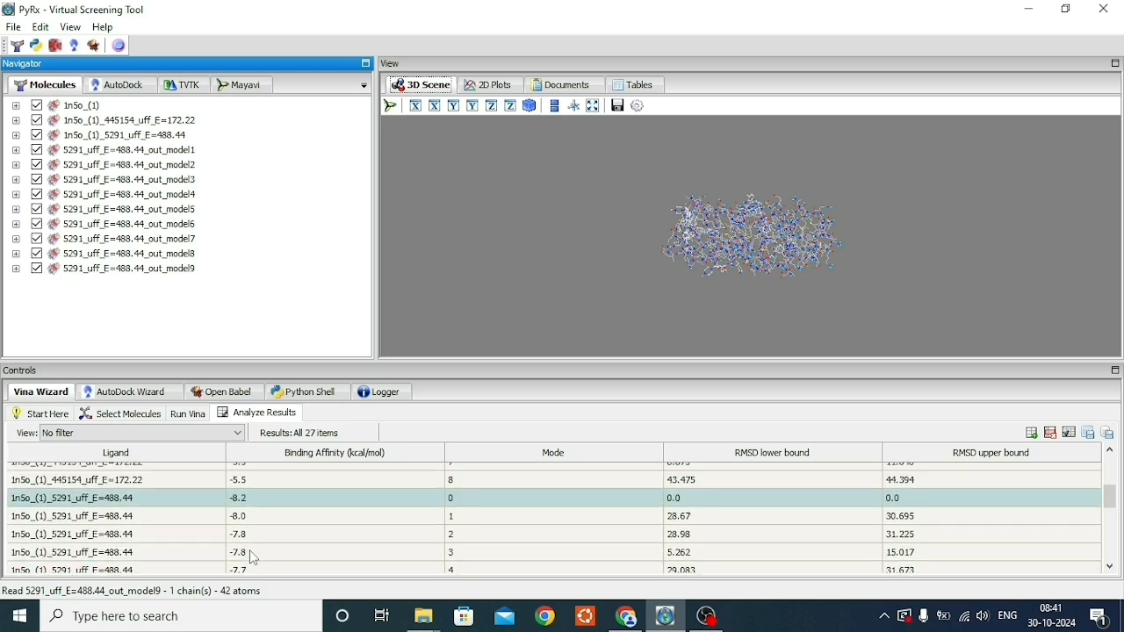
{"action": "scroll", "coordinate": [254, 558], "scroll_direction": "up", "scroll_amount": 5}
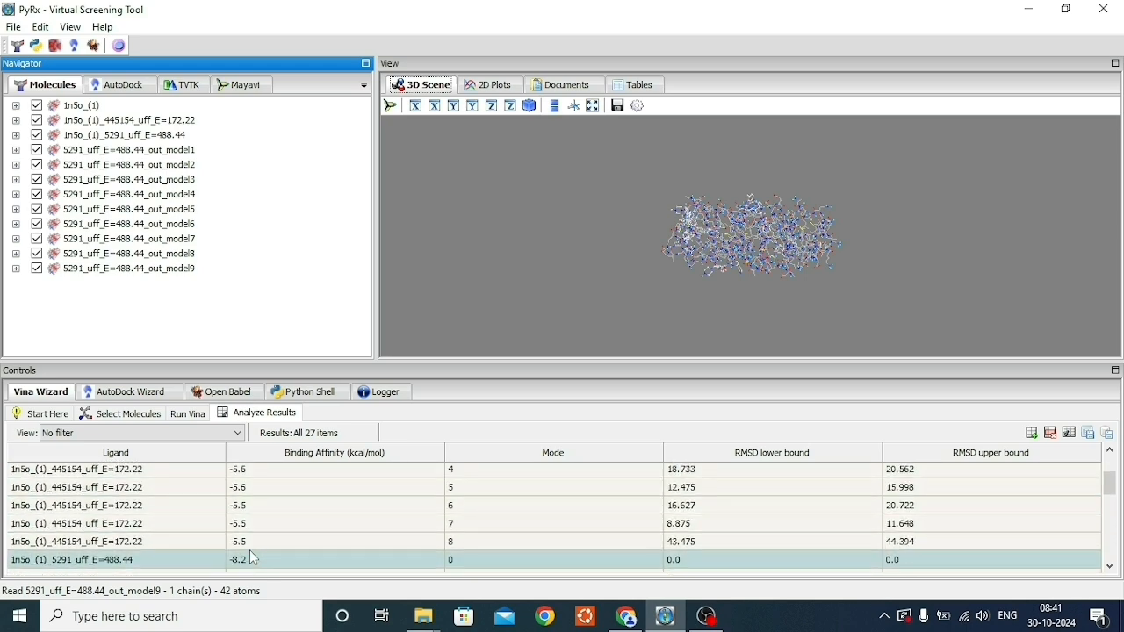
{"action": "scroll", "coordinate": [253, 559], "scroll_direction": "up", "scroll_amount": 1}
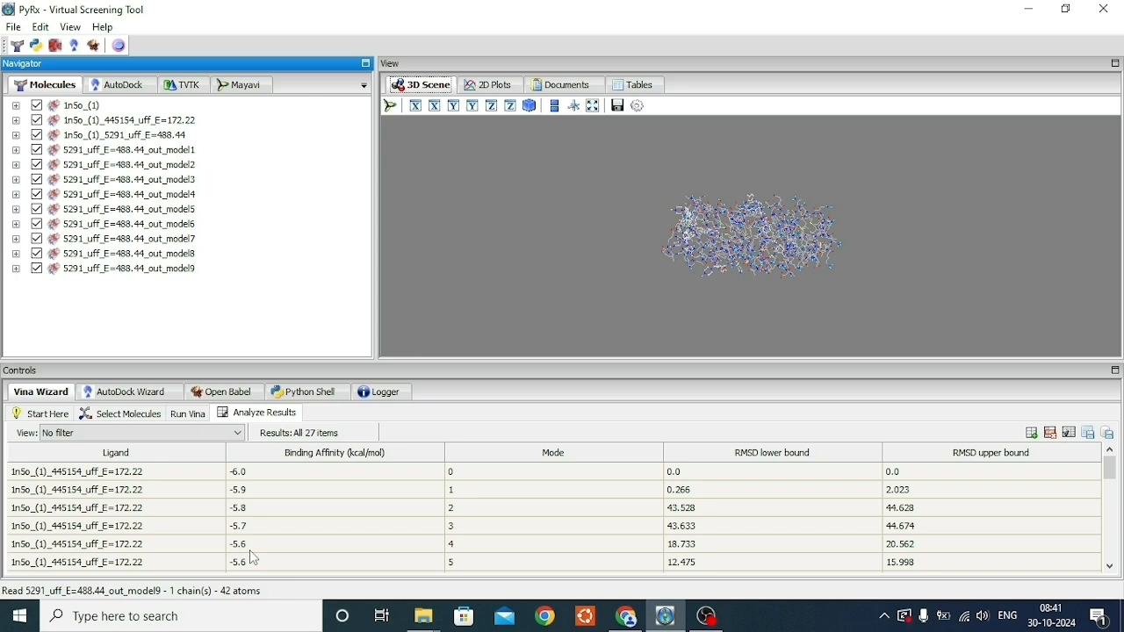
{"action": "scroll", "coordinate": [254, 558], "scroll_direction": "down", "scroll_amount": 2}
{"action": "scroll", "coordinate": [253, 558], "scroll_direction": "down", "scroll_amount": 1}
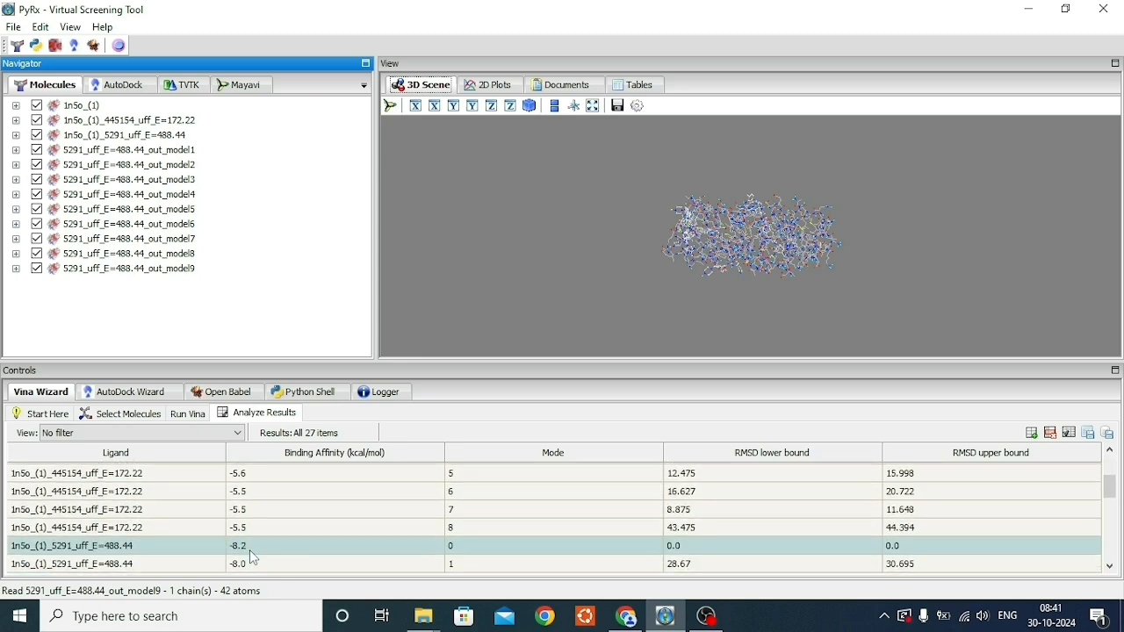
Hide 5291_uff_E=488.44_out_model2 through out_model9 in the 3D scene, leaving out_model1 visible
{"action": "left_click", "coordinate": [37, 165]}
{"action": "left_click", "coordinate": [37, 180]}
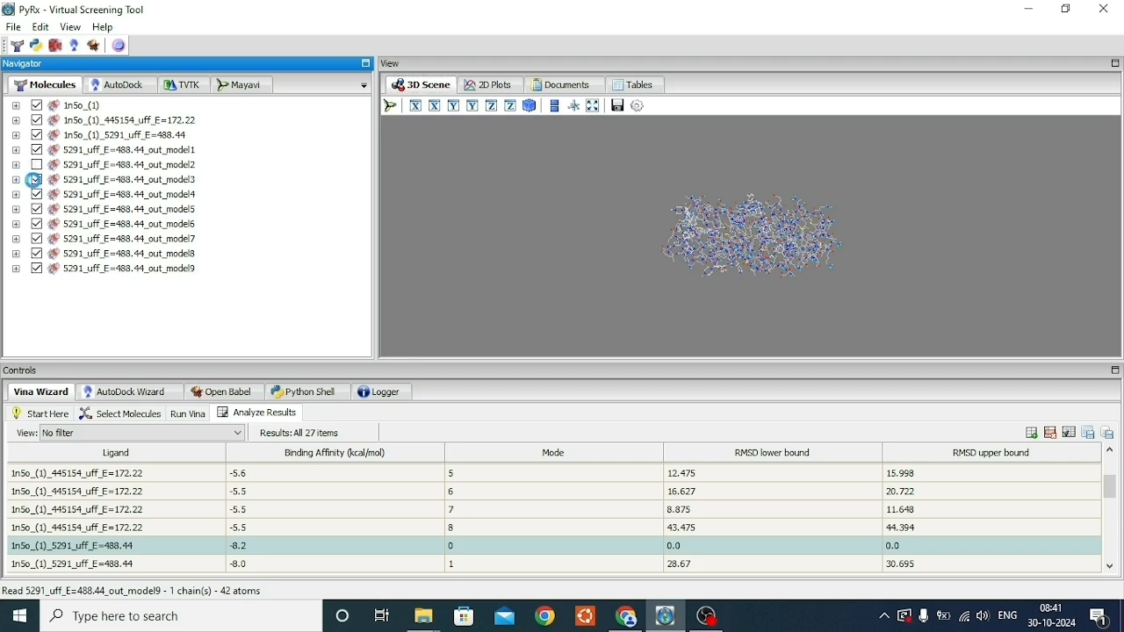
{"action": "left_click", "coordinate": [37, 195]}
{"action": "left_click", "coordinate": [39, 210]}
{"action": "left_click", "coordinate": [37, 225]}
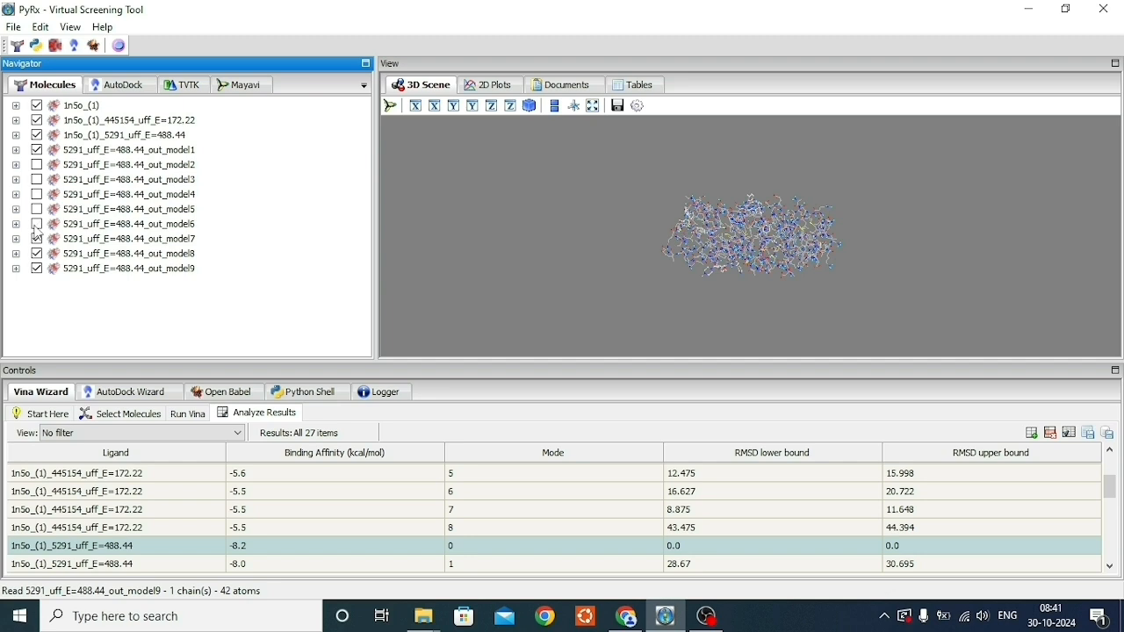
{"action": "left_click", "coordinate": [37, 240]}
{"action": "left_click", "coordinate": [39, 270]}
Hide the 1n5o_(1) protein and the 445154 ligand, and inspect the remaining 5291 pose in full screen
{"action": "left_click", "coordinate": [36, 122]}
{"action": "left_click", "coordinate": [37, 106]}
{"action": "left_click", "coordinate": [34, 107]}
{"action": "left_click", "coordinate": [34, 107]}
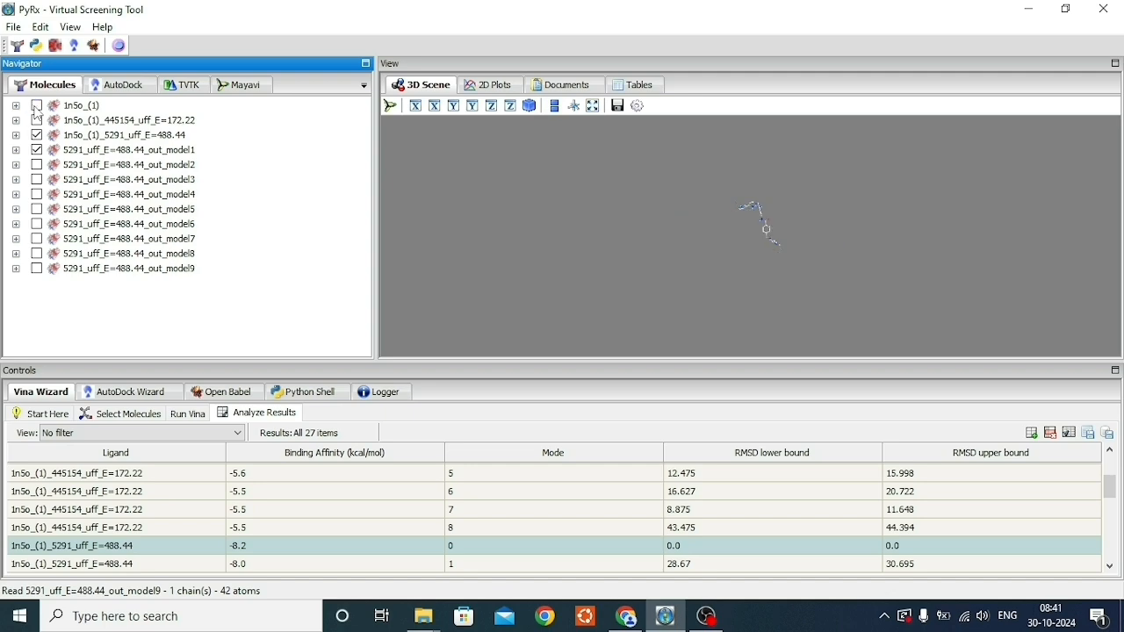
{"action": "left_click", "coordinate": [37, 119]}
{"action": "left_click", "coordinate": [593, 106]}
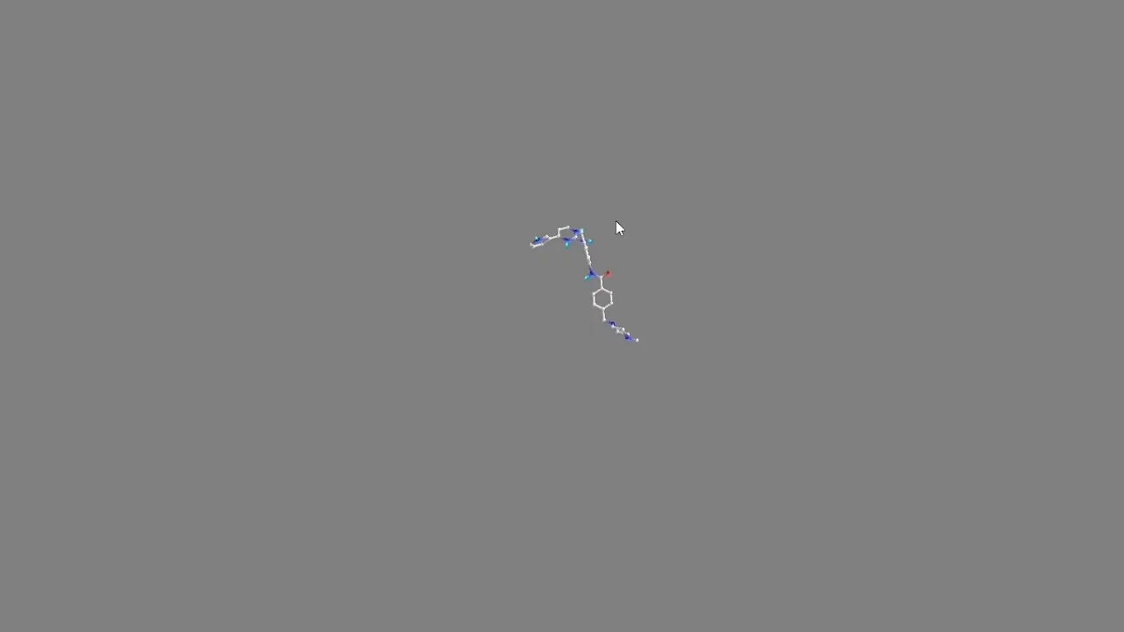
{"action": "left_click_drag", "start_coordinate": [617, 301], "coordinate": [591, 361]}
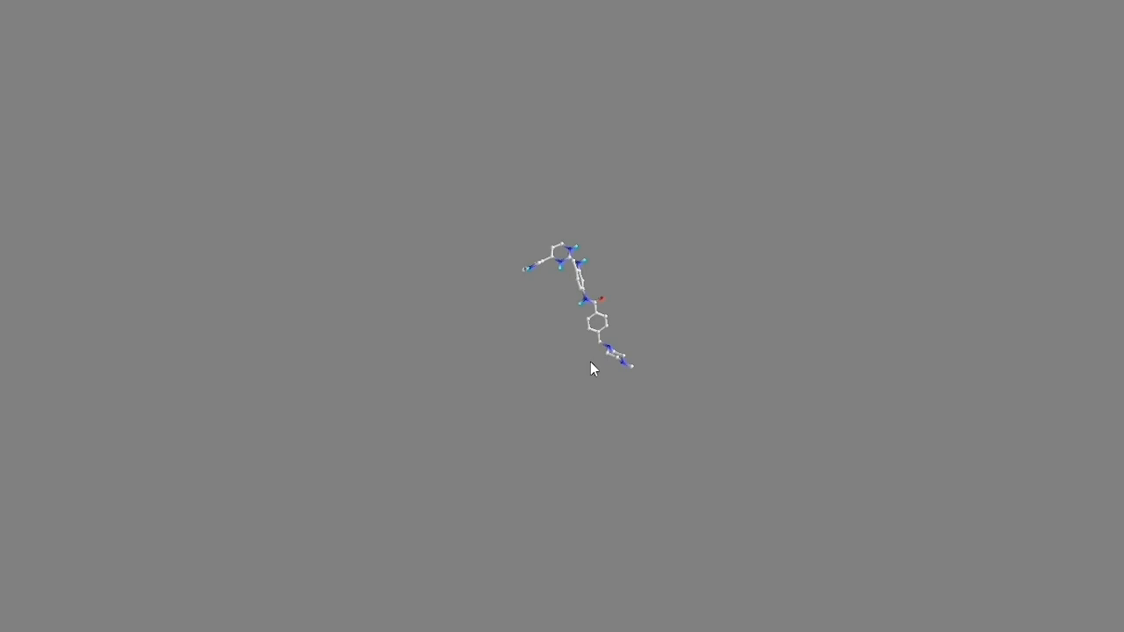
{"action": "key", "text": "Escape"}
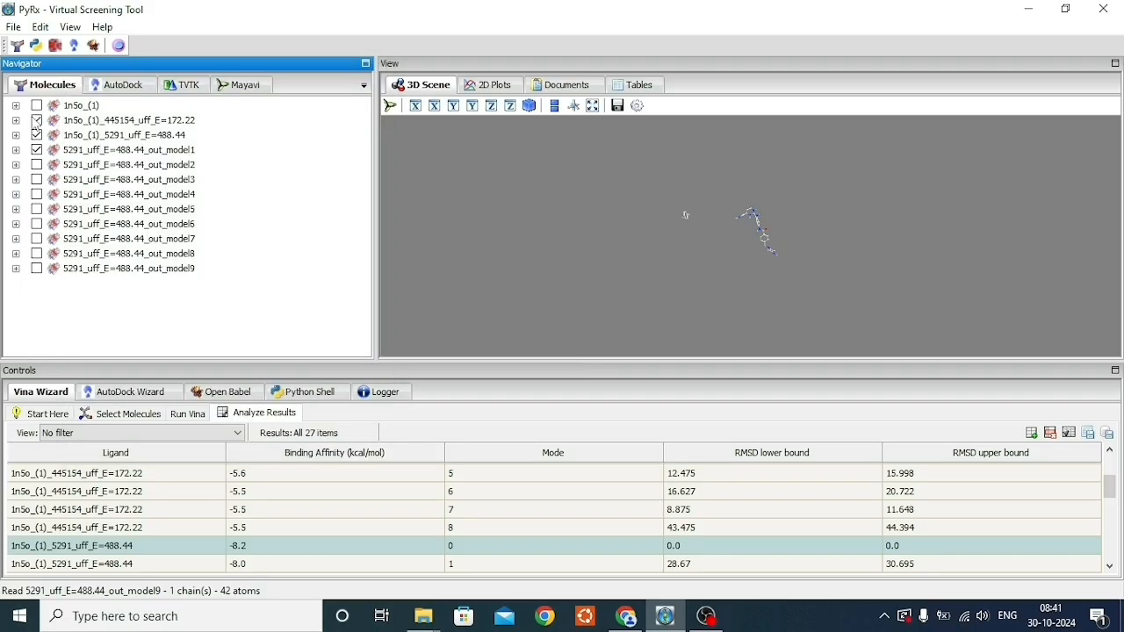
Show the 1n5o_(1) protein with 5291_uff_E=488.44_out_model1 and rotate the complex in full screen to examine the docked pose
{"action": "left_click", "coordinate": [37, 106]}
{"action": "left_click", "coordinate": [595, 106]}
{"action": "left_click_drag", "start_coordinate": [571, 345], "coordinate": [465, 254]}
{"action": "left_click_drag", "start_coordinate": [356, 471], "coordinate": [604, 456]}
{"action": "left_click_drag", "start_coordinate": [443, 376], "coordinate": [478, 219]}
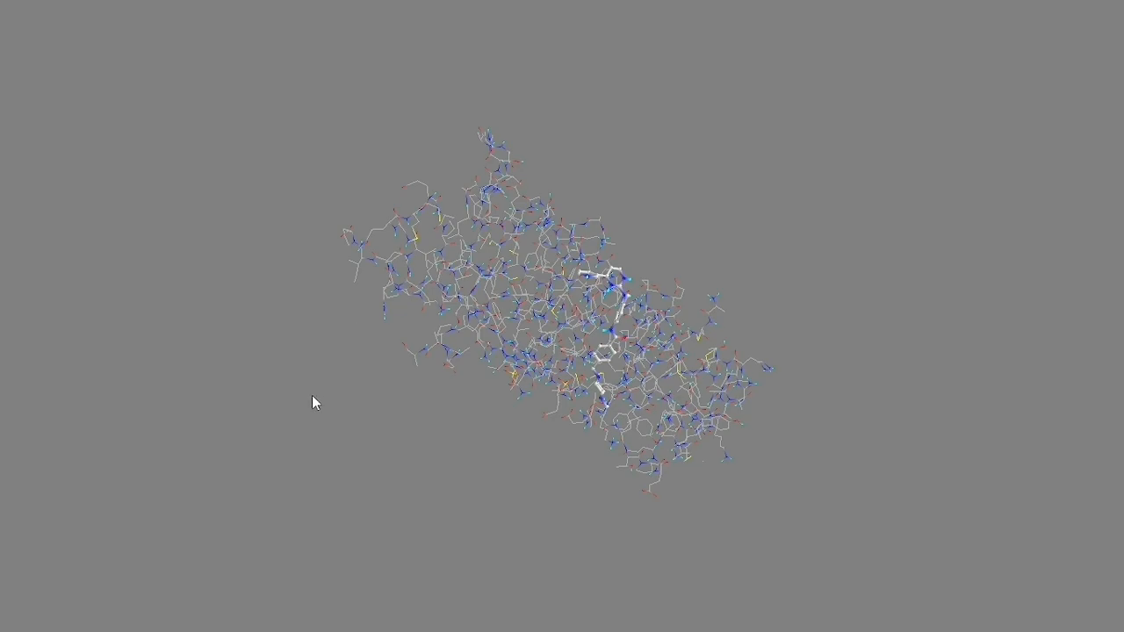
{"action": "left_click_drag", "start_coordinate": [313, 399], "coordinate": [471, 308]}
{"action": "key", "text": "Escape"}
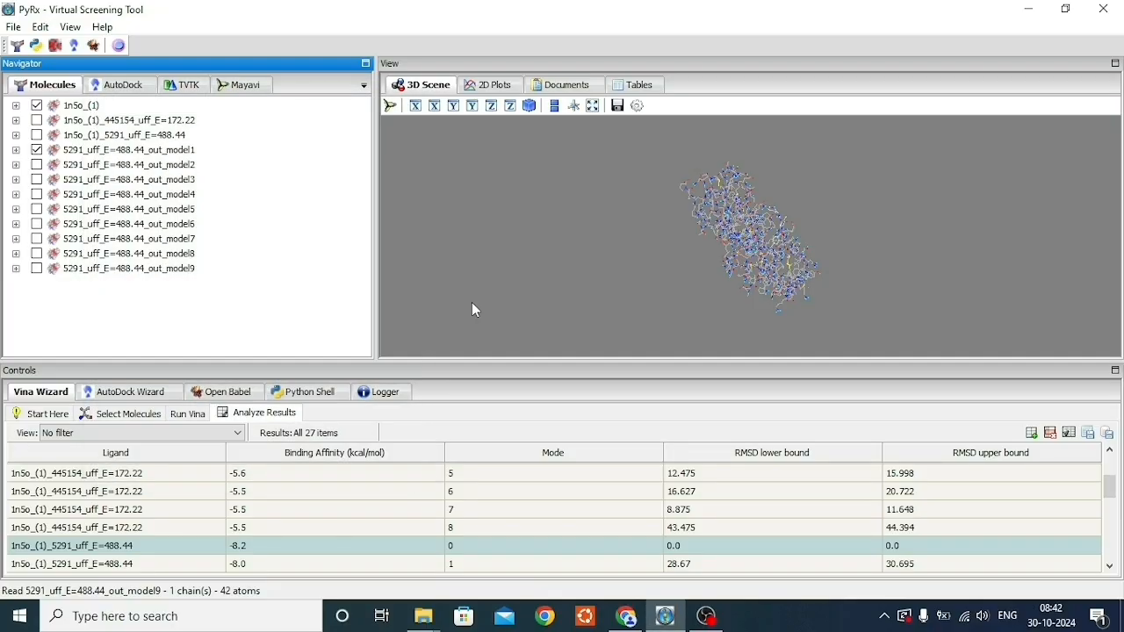
Save 5291_uff_E=488.44_out_model1 as a PDB named docked_result in the Desktop's docking folder, and switch to that folder in File Explorer
{"action": "right_click", "coordinate": [168, 152]}
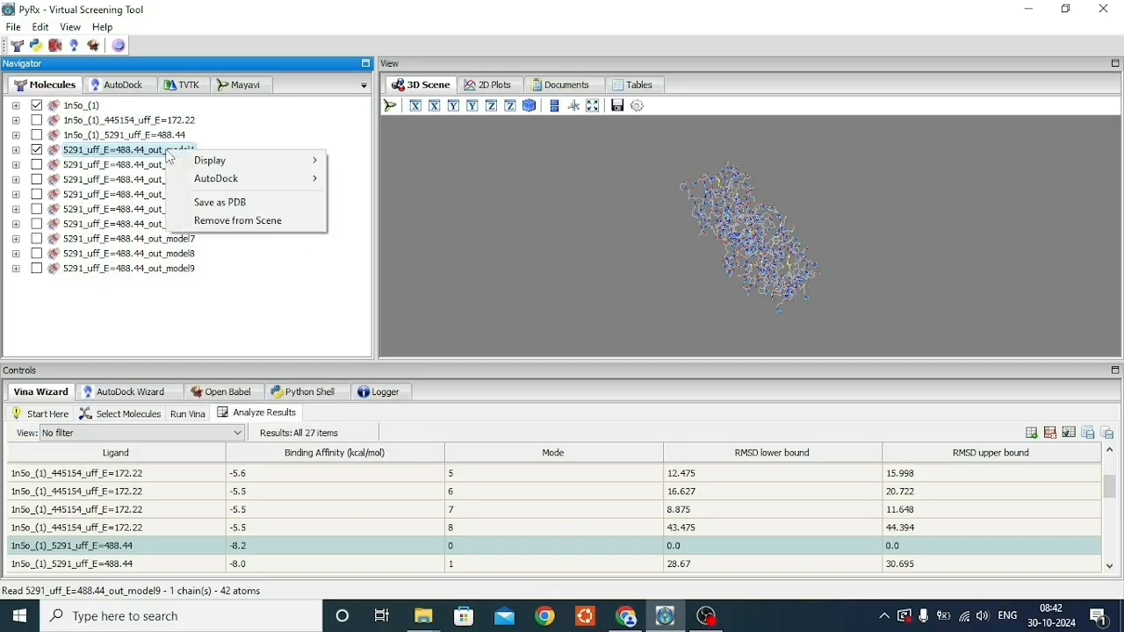
{"action": "left_click", "coordinate": [248, 201]}
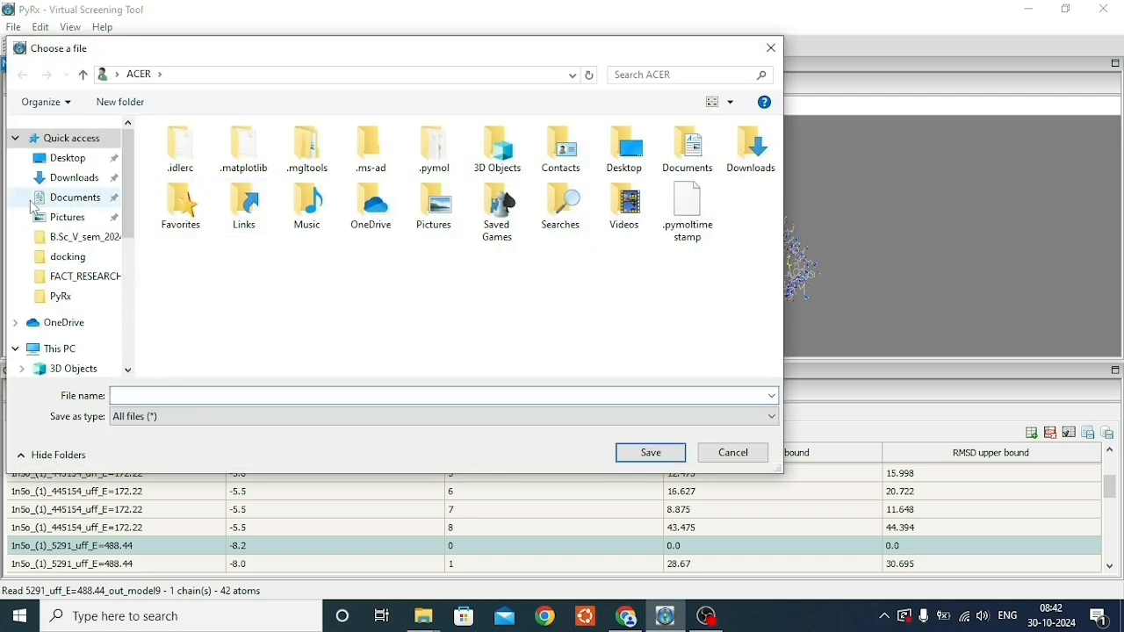
{"action": "left_click", "coordinate": [61, 162]}
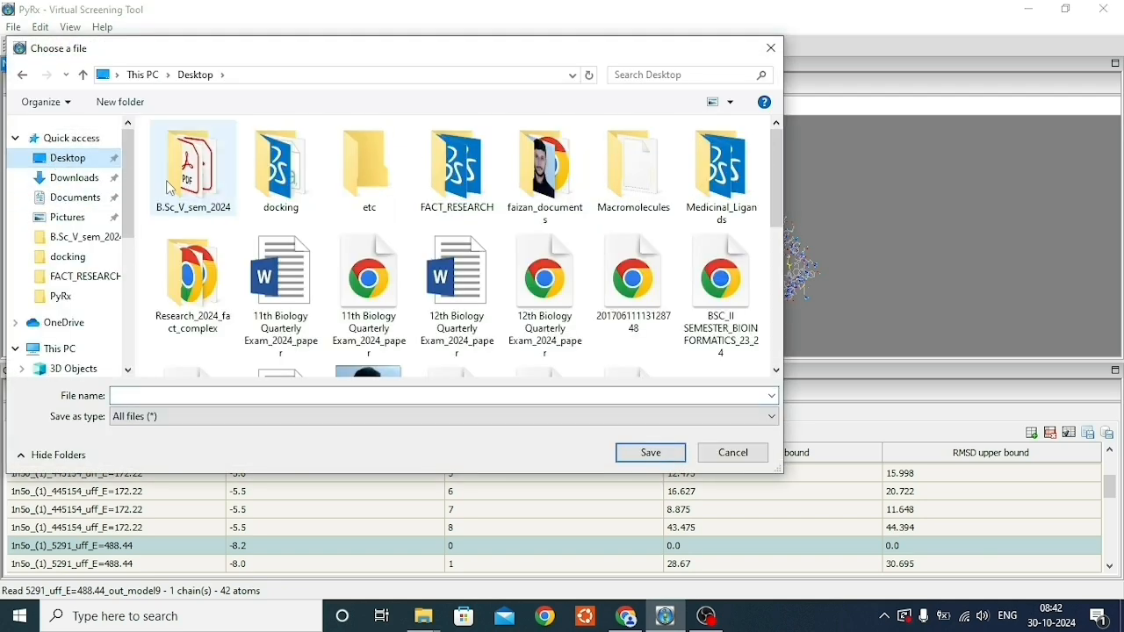
{"action": "double_click", "coordinate": [292, 199]}
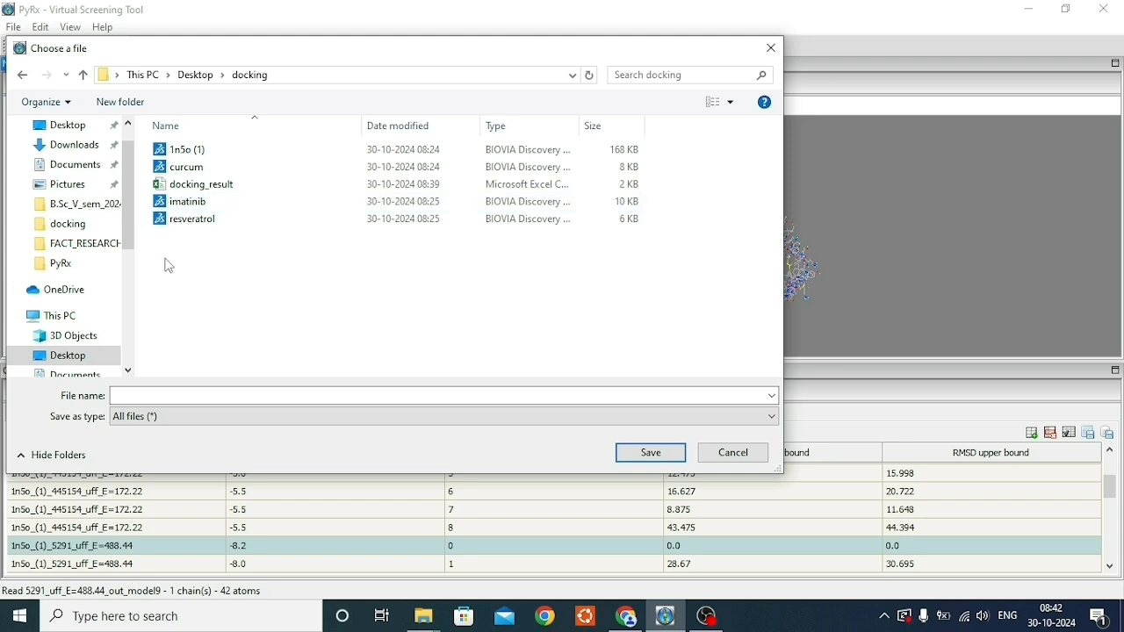
{"action": "left_click", "coordinate": [178, 401]}
{"action": "type", "text": "do"}
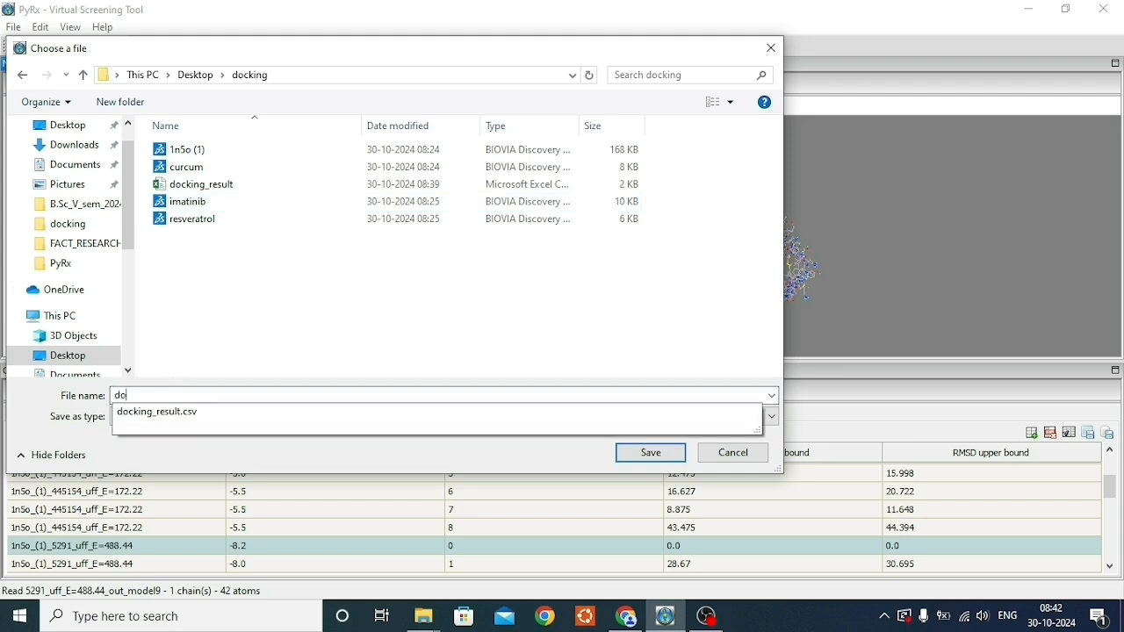
{"action": "type", "text": "cked_result"}
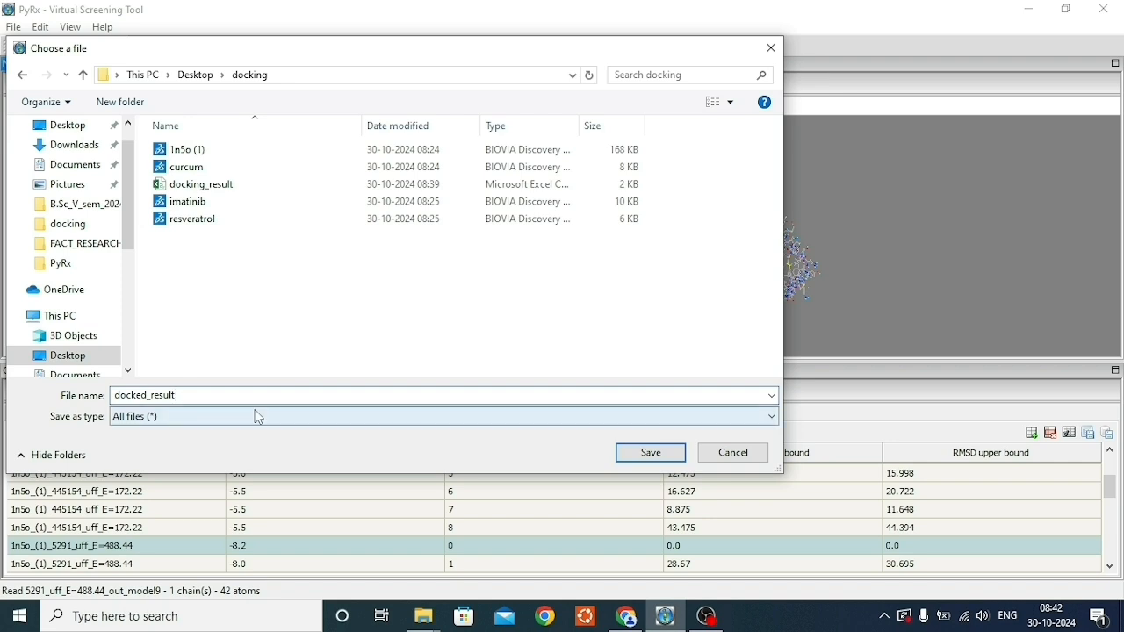
{"action": "left_click", "coordinate": [650, 453]}
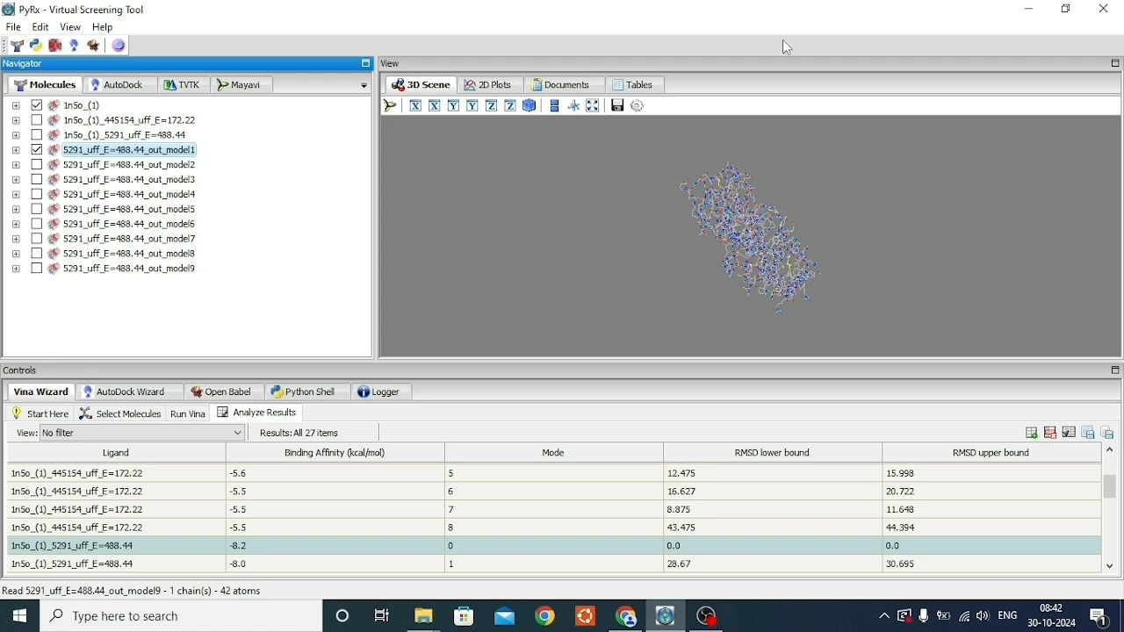
{"action": "left_click", "coordinate": [1030, 9]}
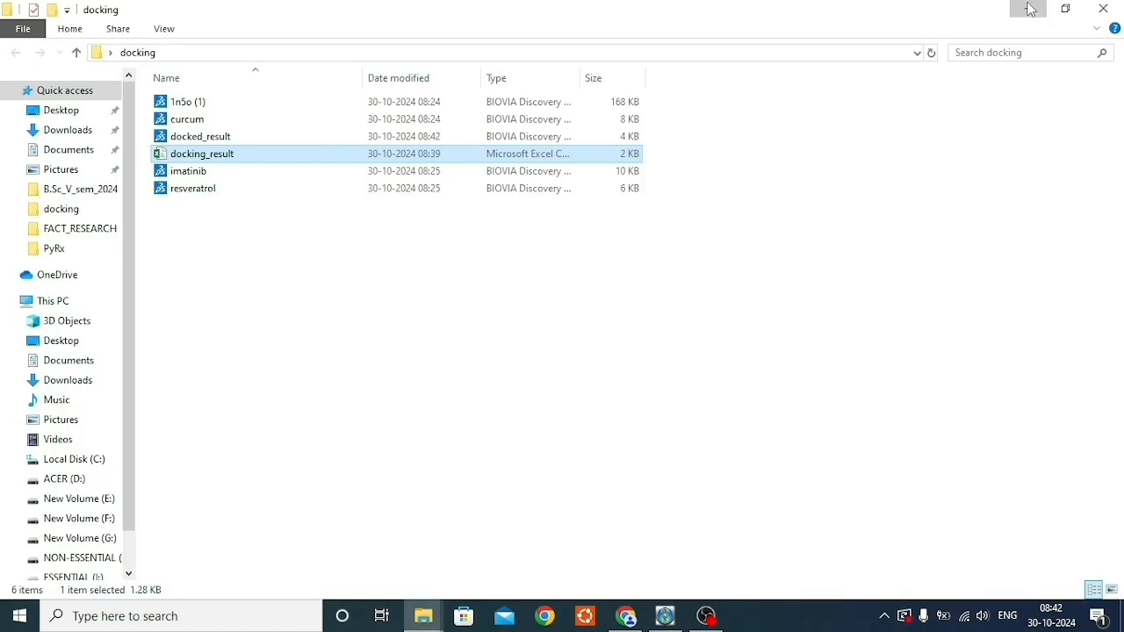